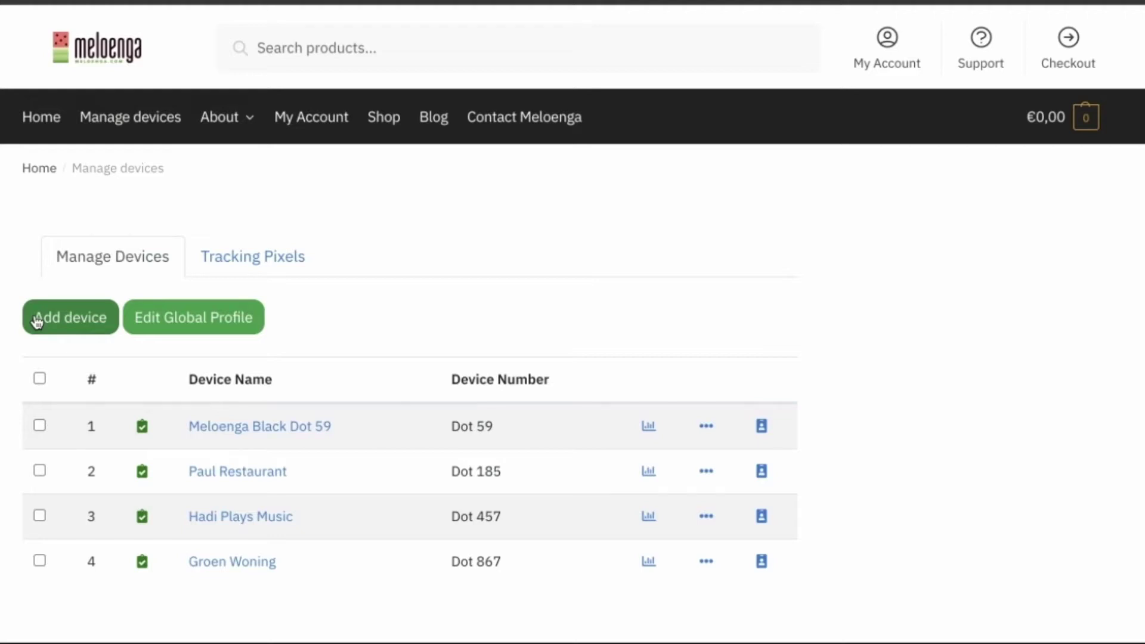
Step: Register device DBC10000, rename it to the card owner's full name, and leave it Active
left_click(69, 316)
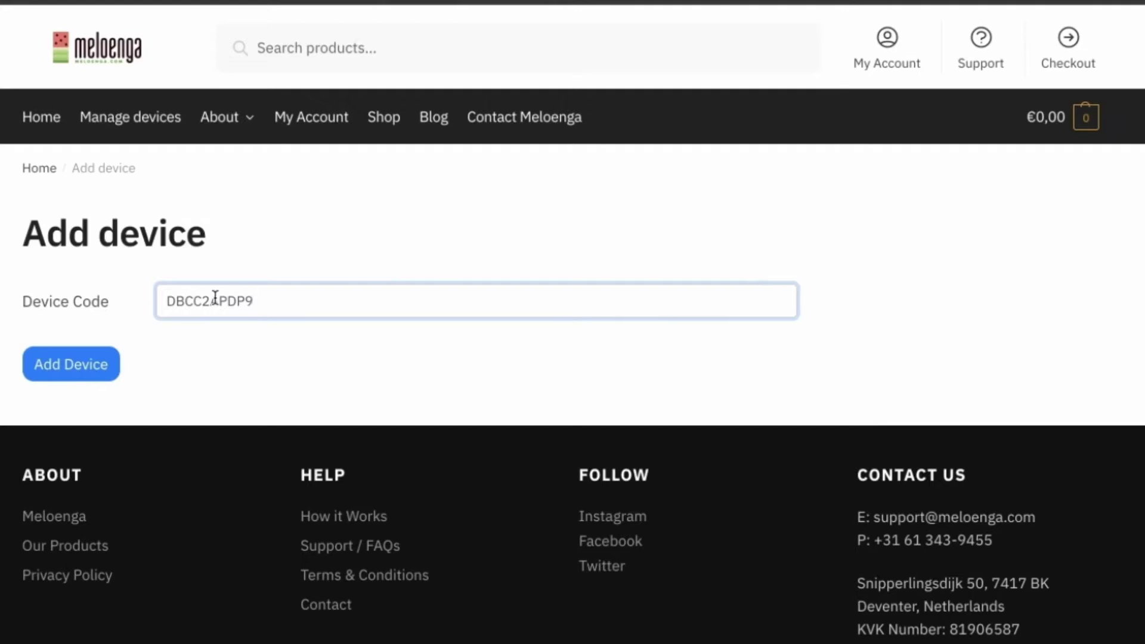
left_click(58, 370)
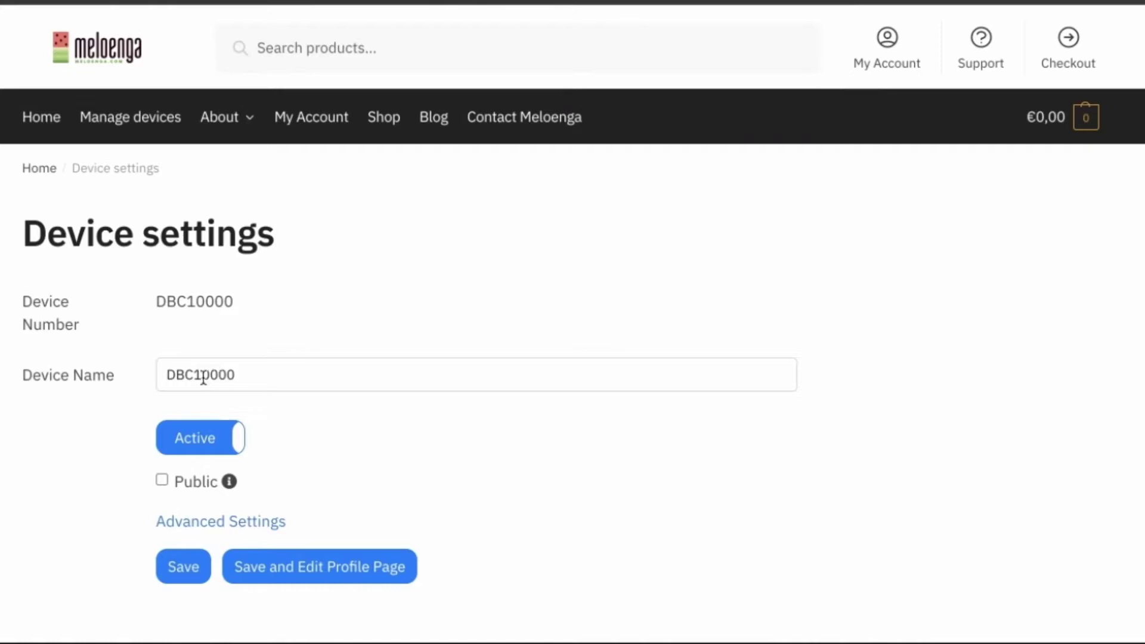
left_click(210, 370)
double_click(211, 370)
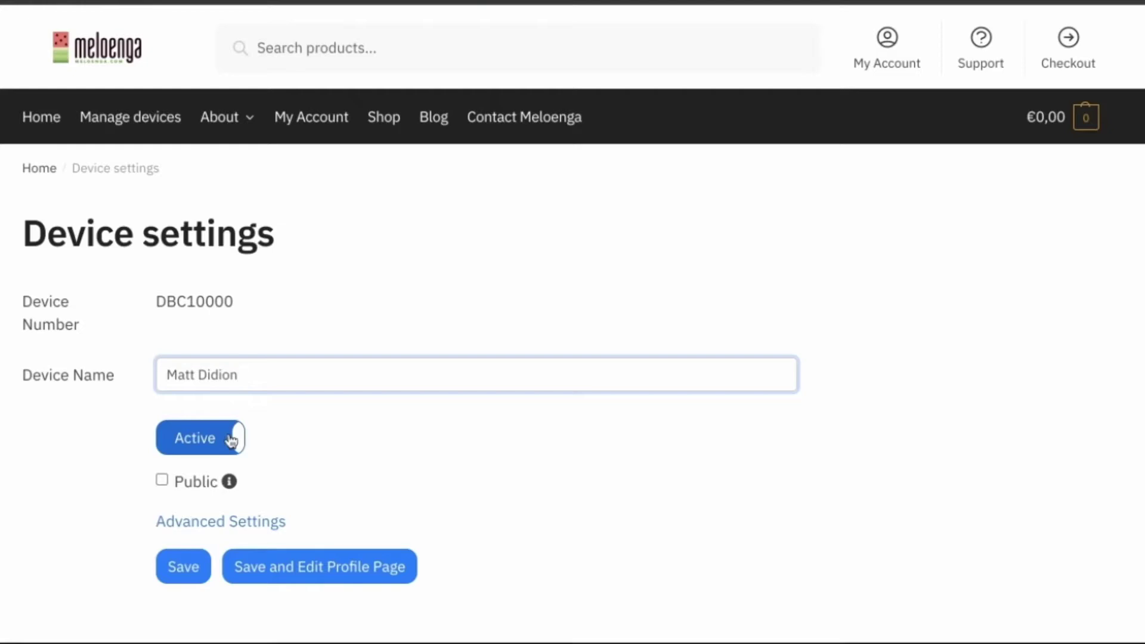
left_click(230, 441)
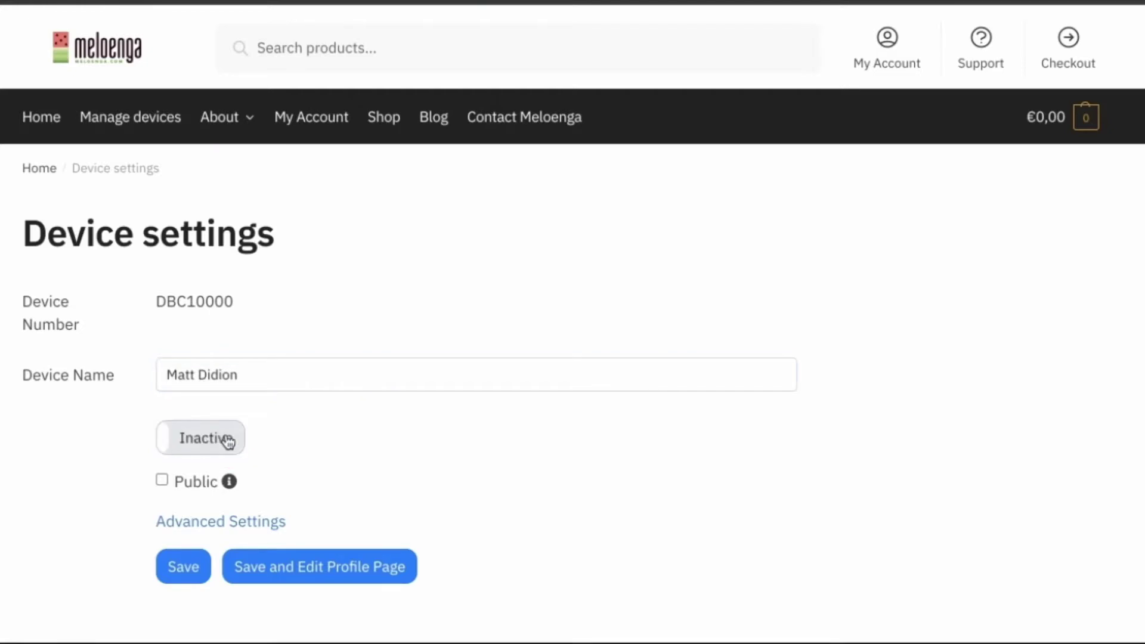
left_click(229, 441)
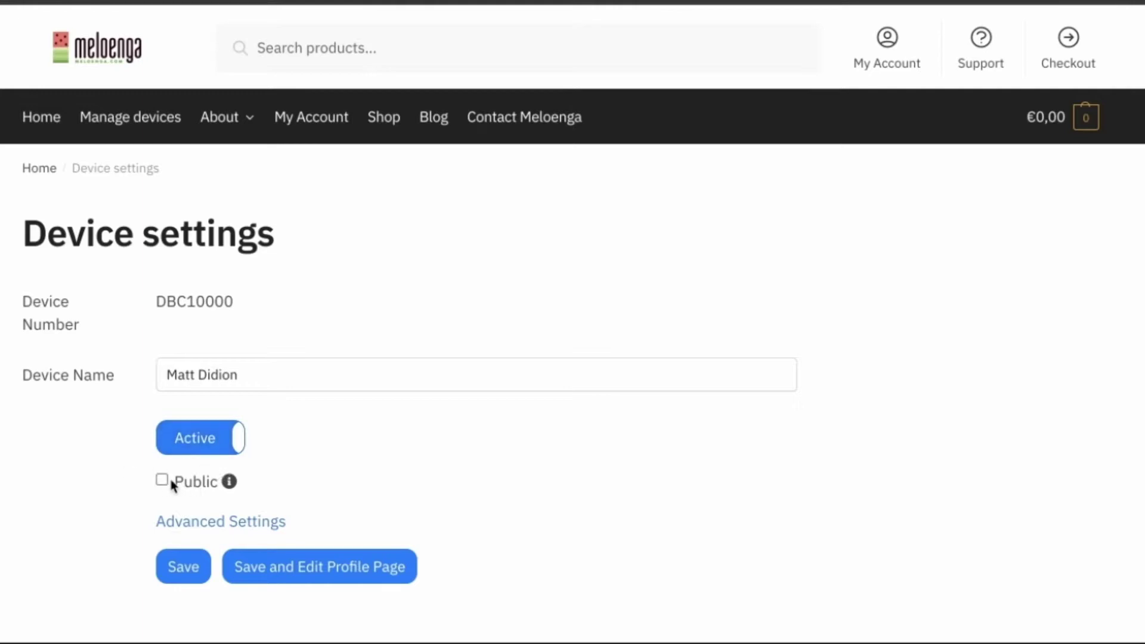
Step: Try the Redirect, Link to Profile Page (GROEN) and Link to File options, then keep Create and Use a Profile Page
left_click(179, 523)
scroll(264, 482, "down", 3)
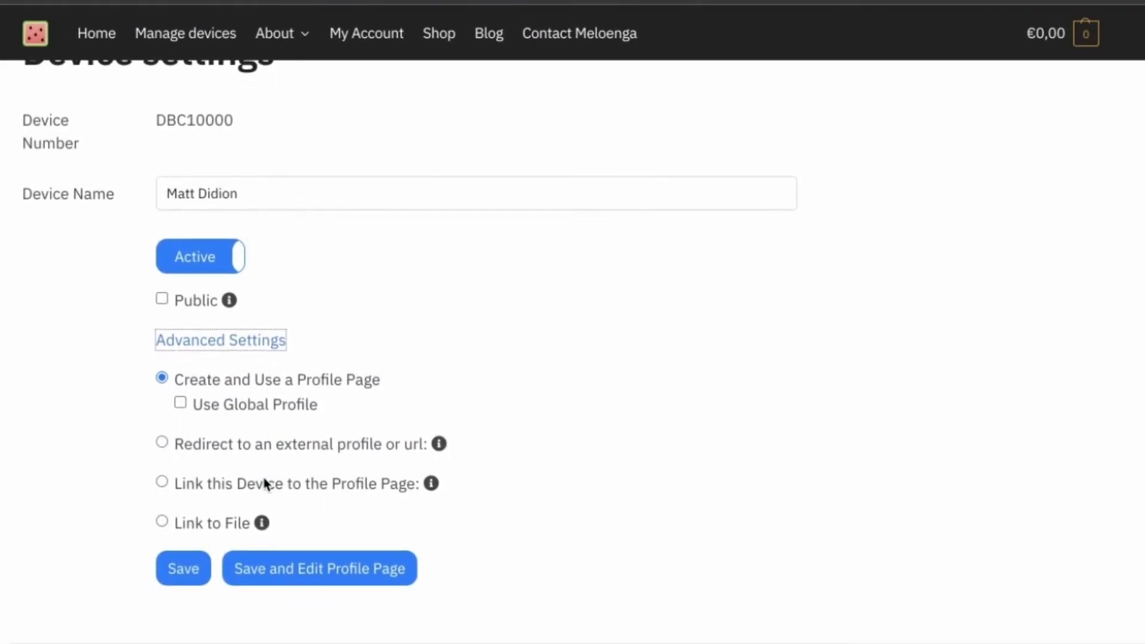
scroll(263, 482, "down", 2)
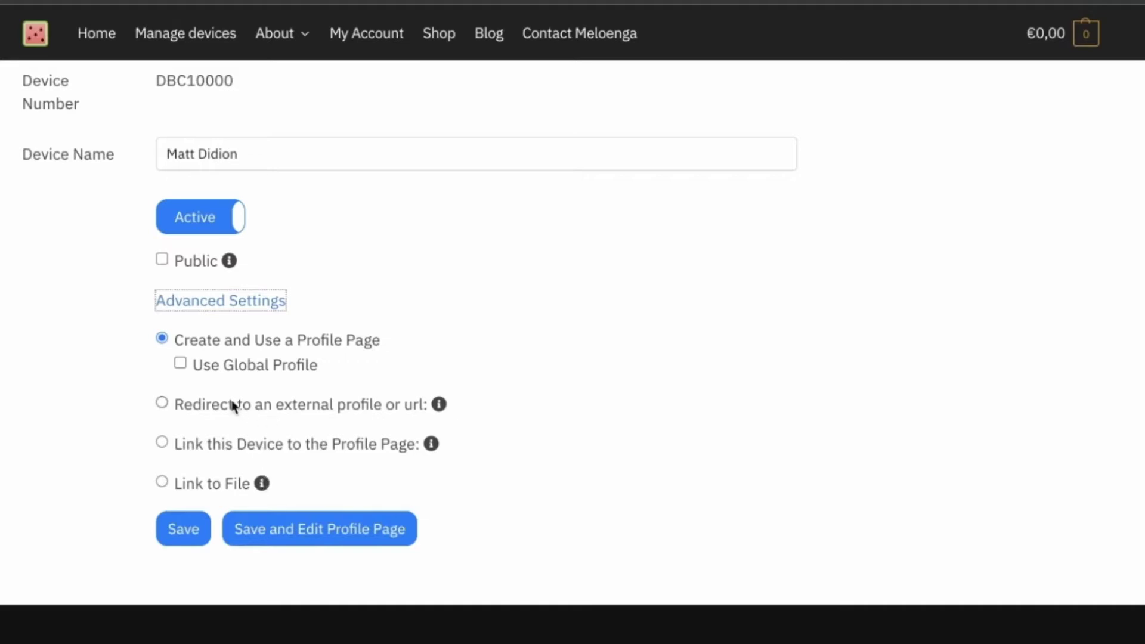
left_click(162, 402)
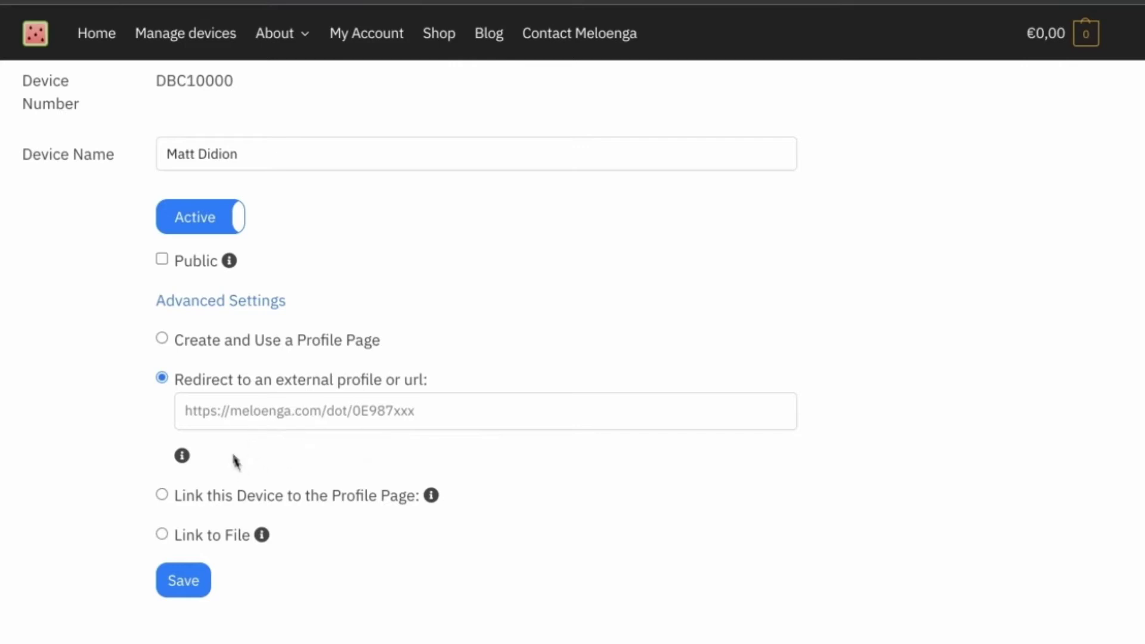
left_click(161, 495)
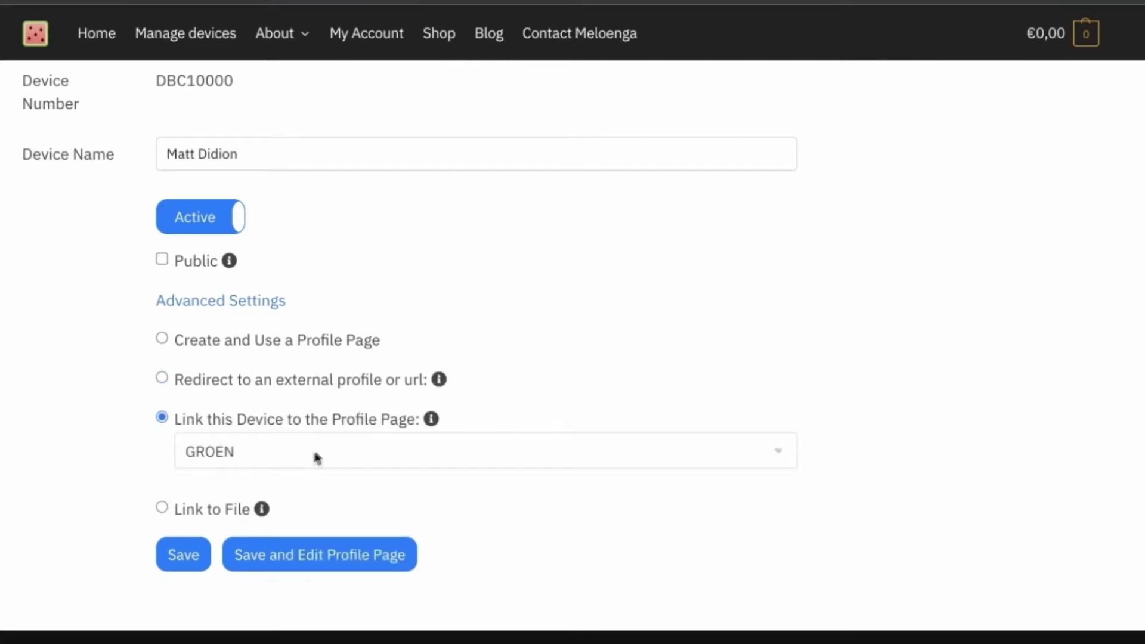
left_click(287, 451)
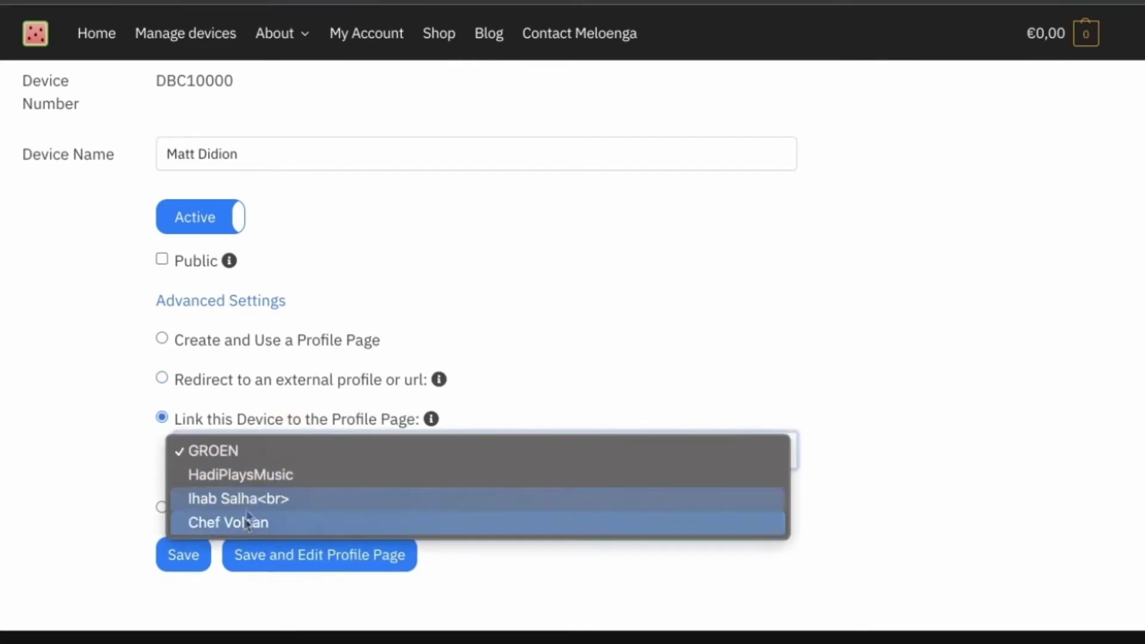
left_click(104, 485)
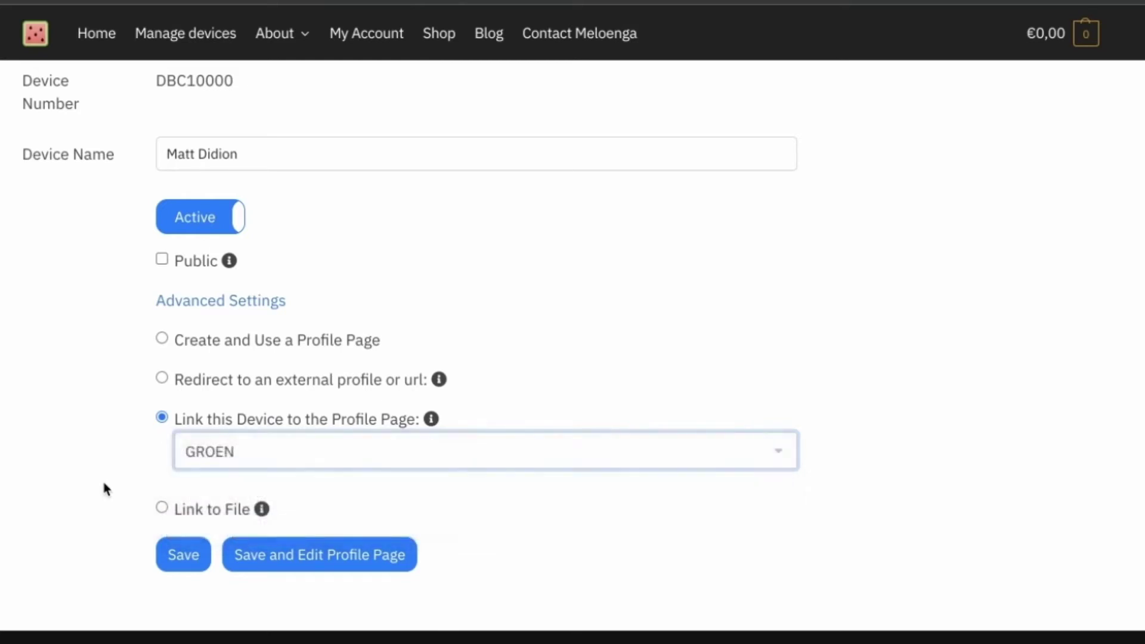
left_click(162, 508)
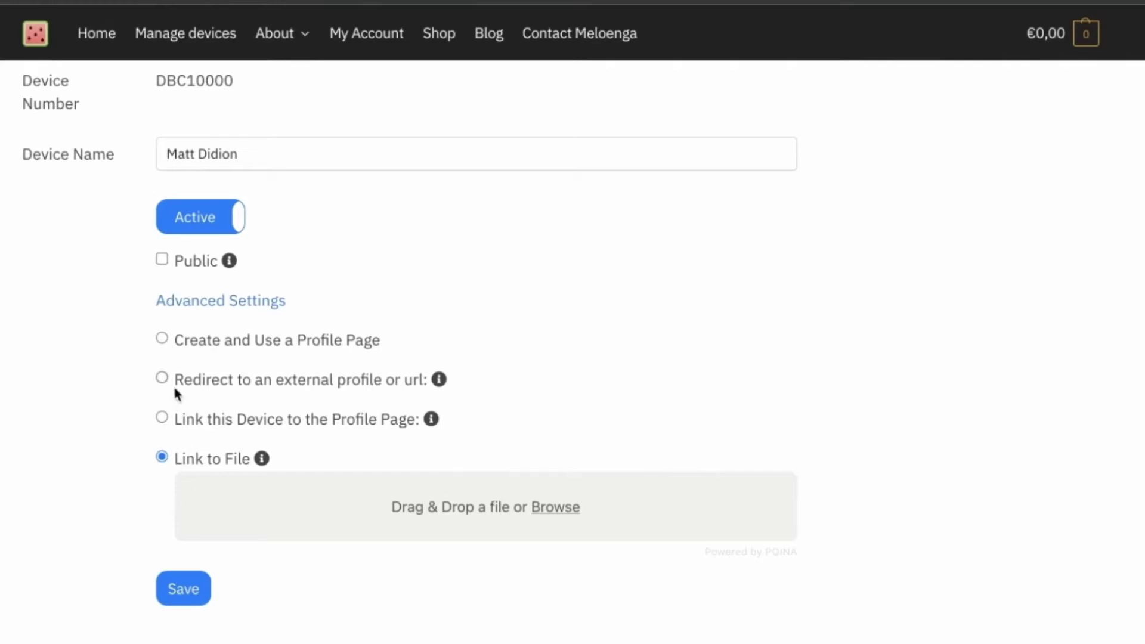
left_click(162, 340)
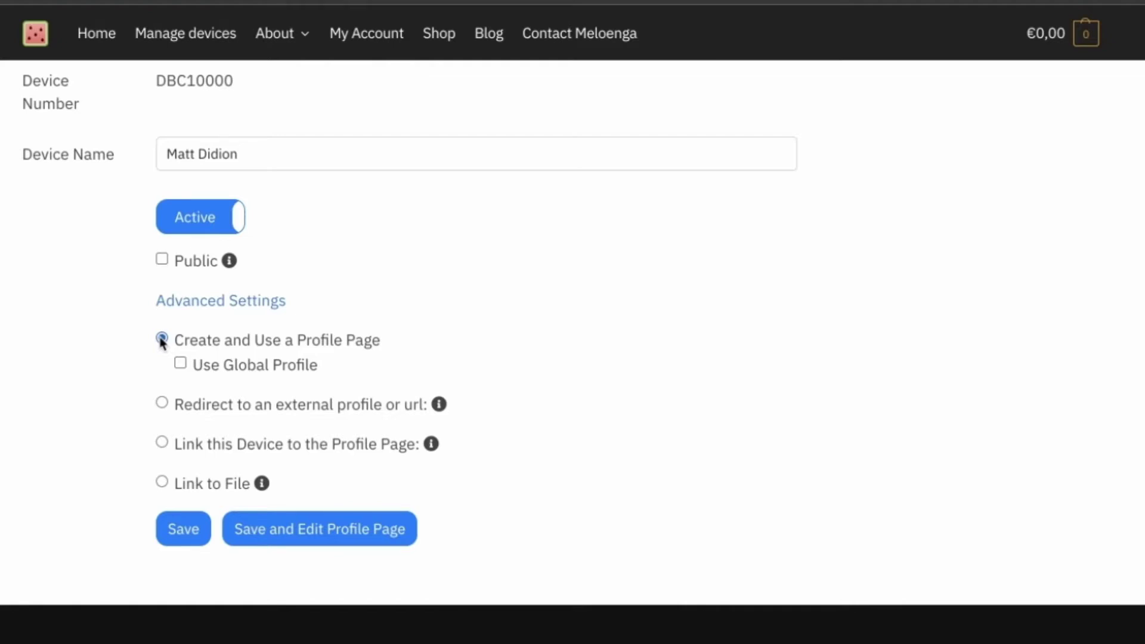
Step: Save device DBC10000 and open its blank profile page, browsing the addable block types
left_click(276, 527)
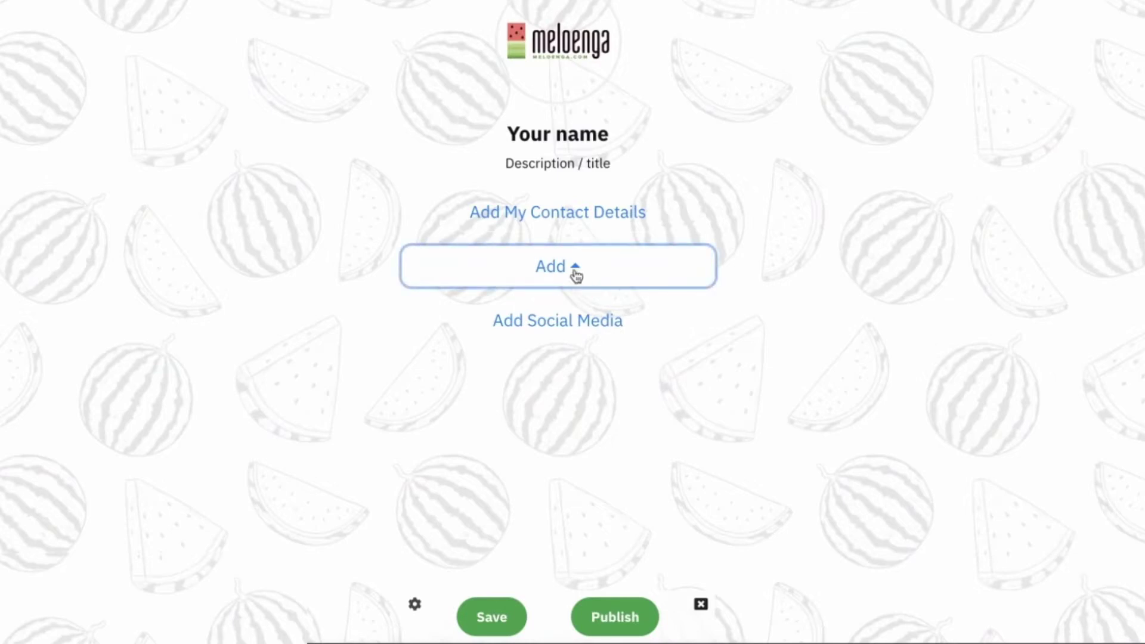
left_click(575, 273)
scroll(576, 274, "down", 1)
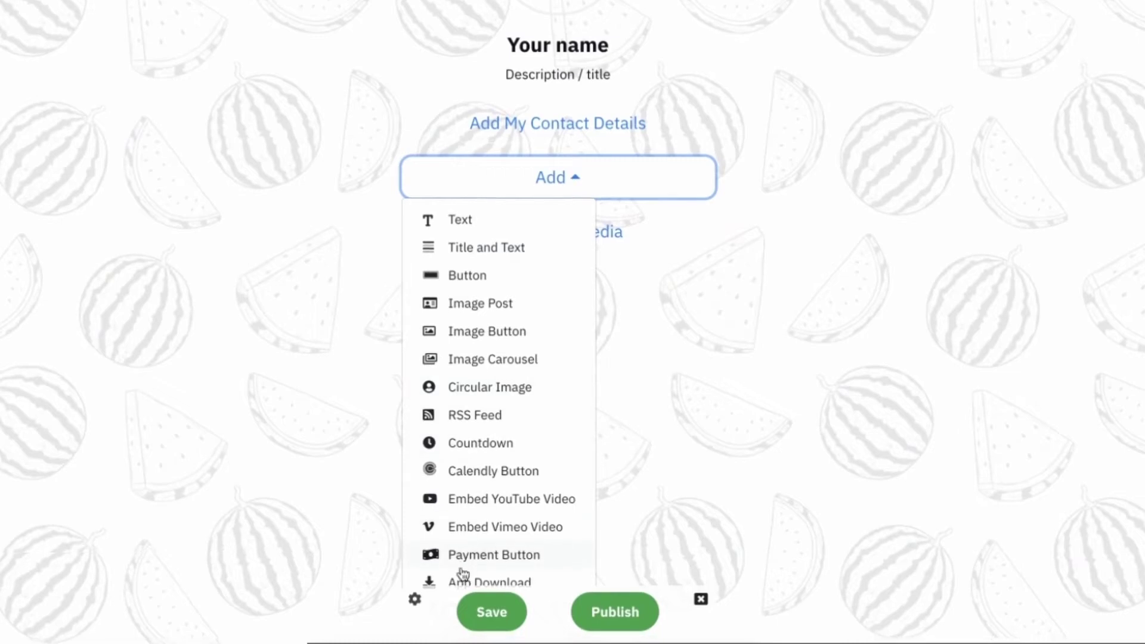
left_click(657, 312)
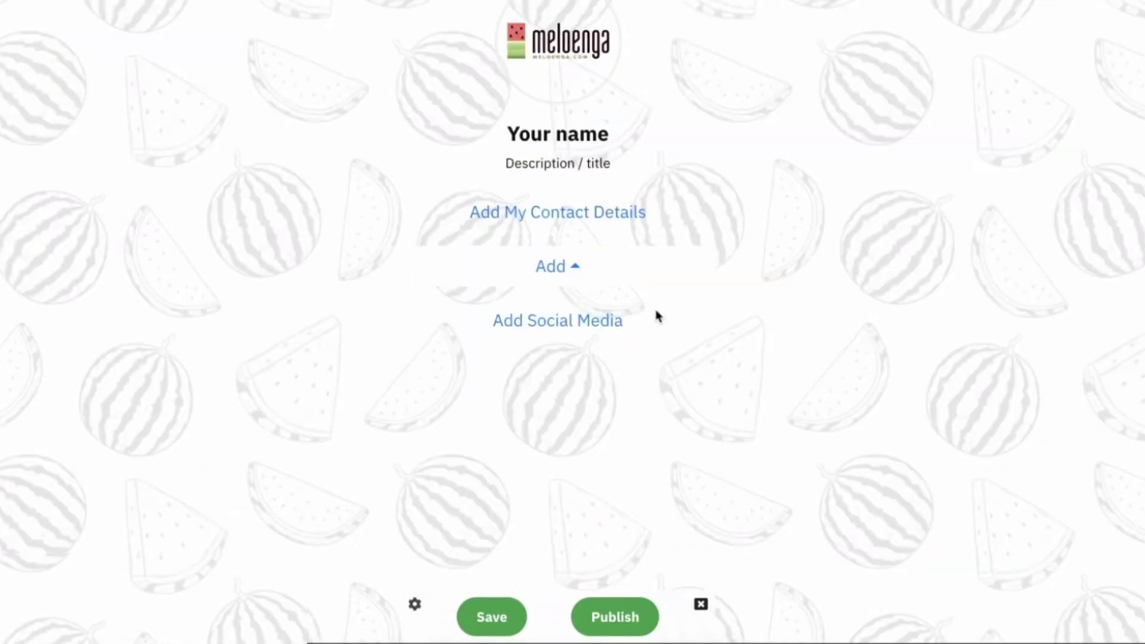
Step: Replace the profile picture with MSD_top_space_dust.png
left_click(634, 232)
left_click(553, 50)
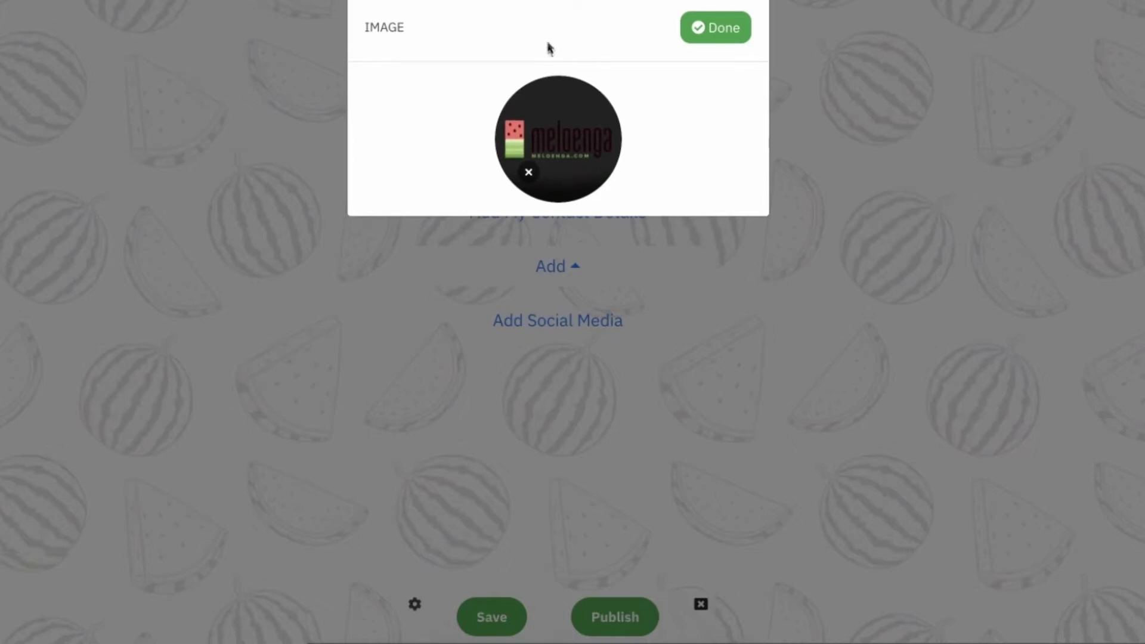
left_click(529, 173)
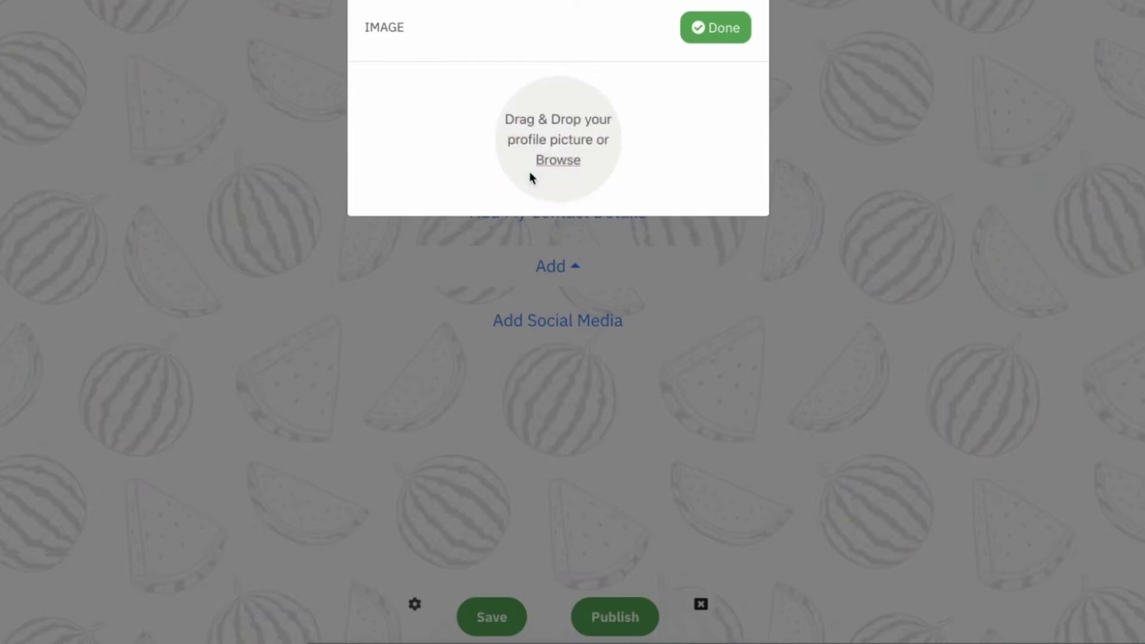
left_click(558, 161)
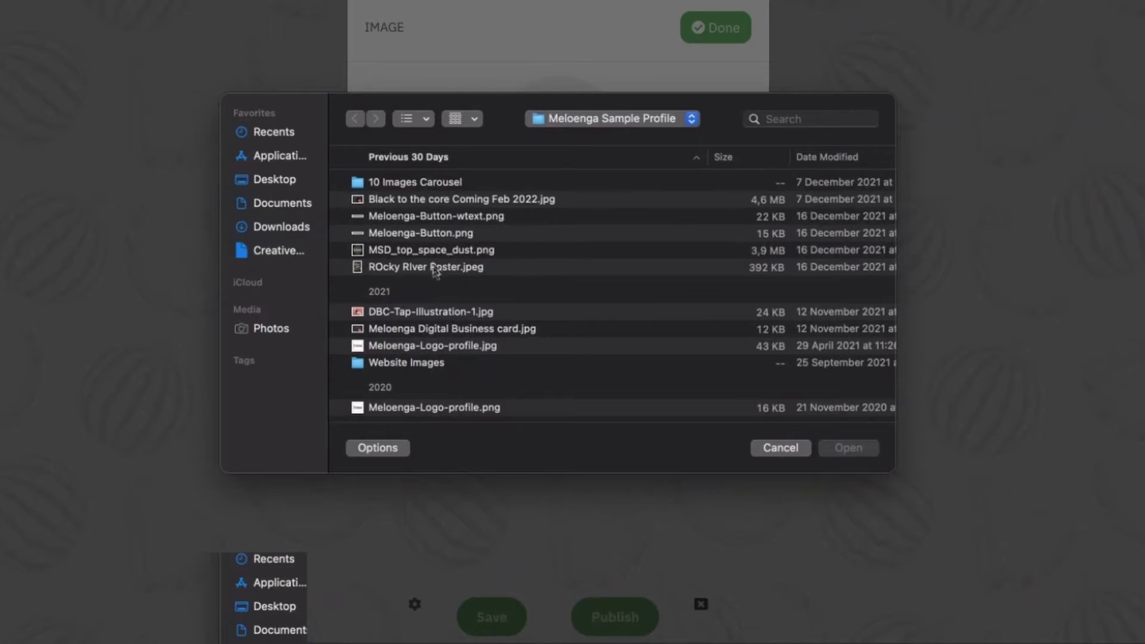
left_click(438, 250)
left_click(841, 450)
left_click(724, 37)
Step: Enter the owner's full name and the title Benelux Area Manager on the card
left_click(564, 138)
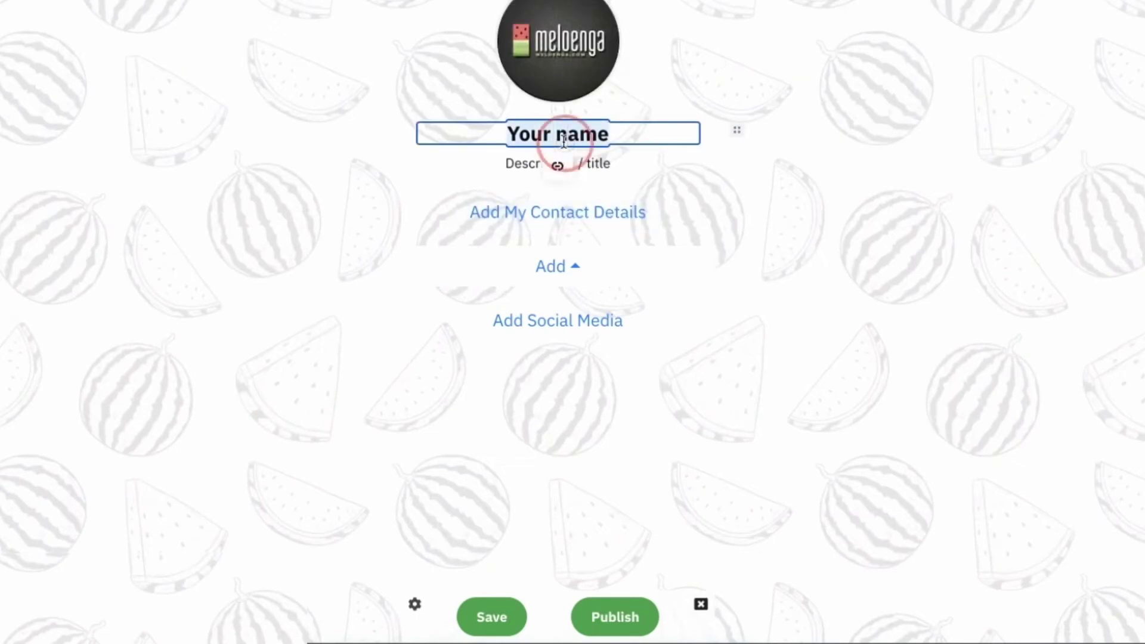
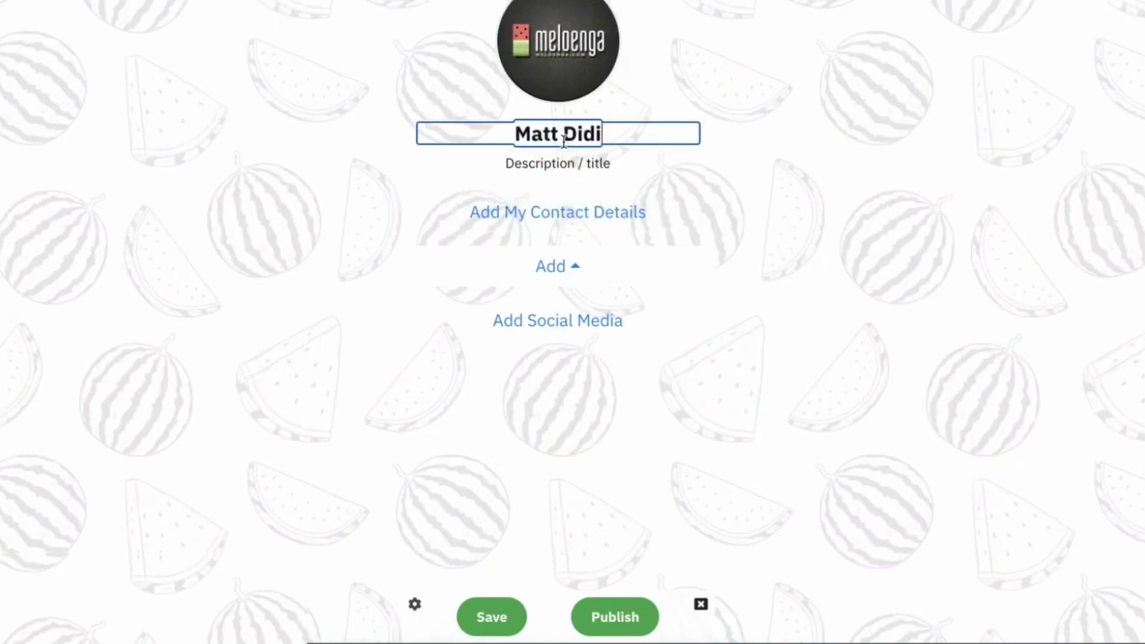
left_click(565, 164)
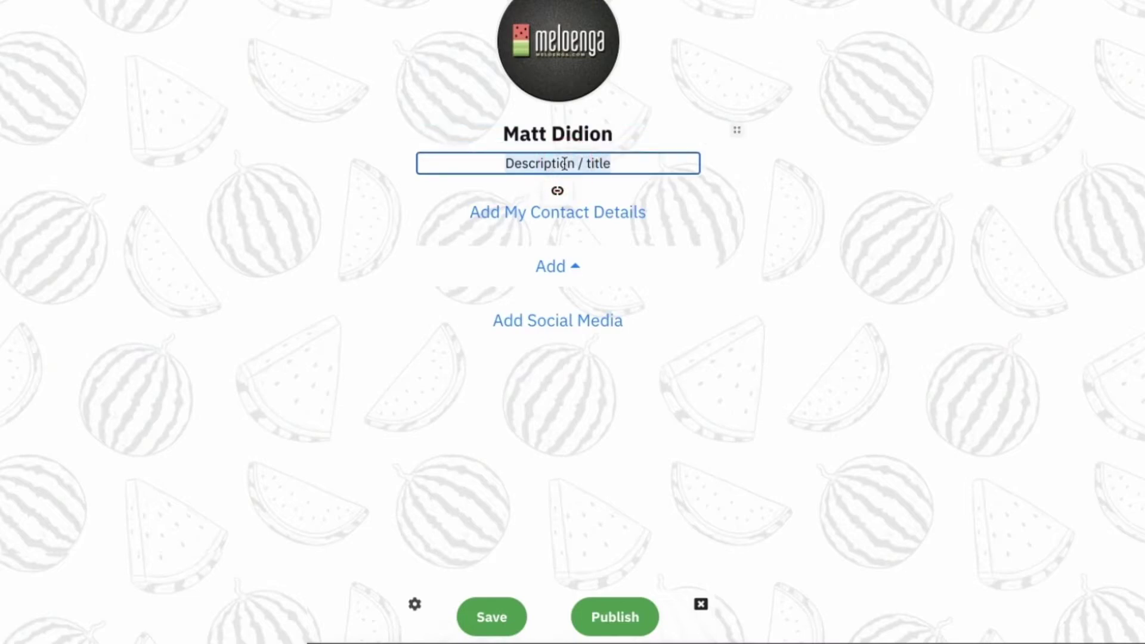
type("Benelux Area Manager")
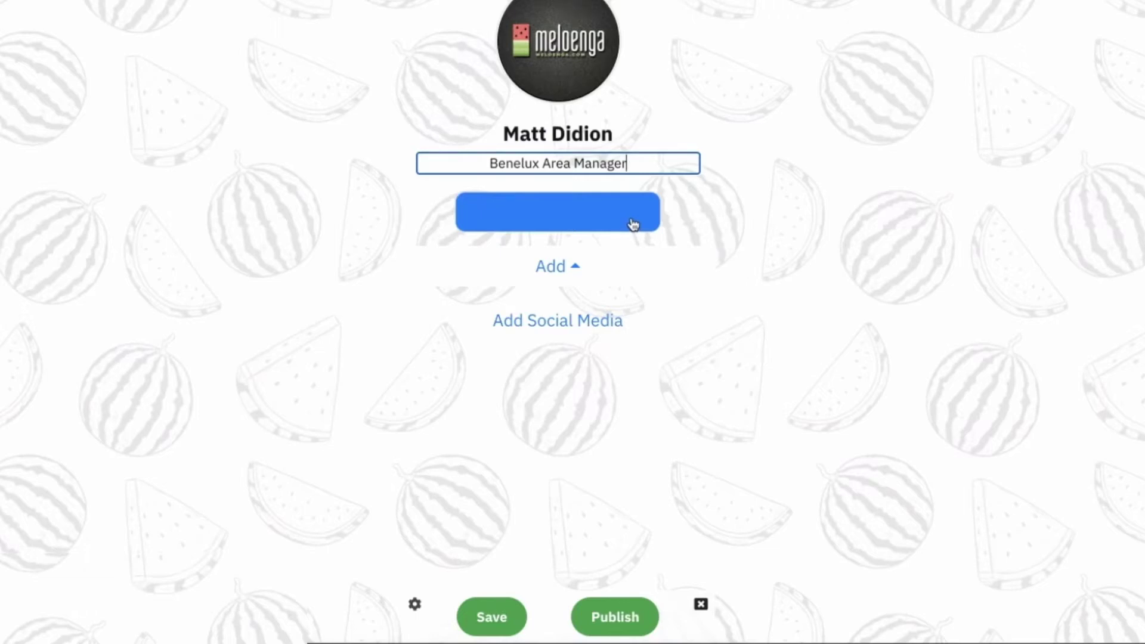
Step: Fill in the WhatsApp number, predefined greeting message and contact e-mail from suggestions
left_click(634, 224)
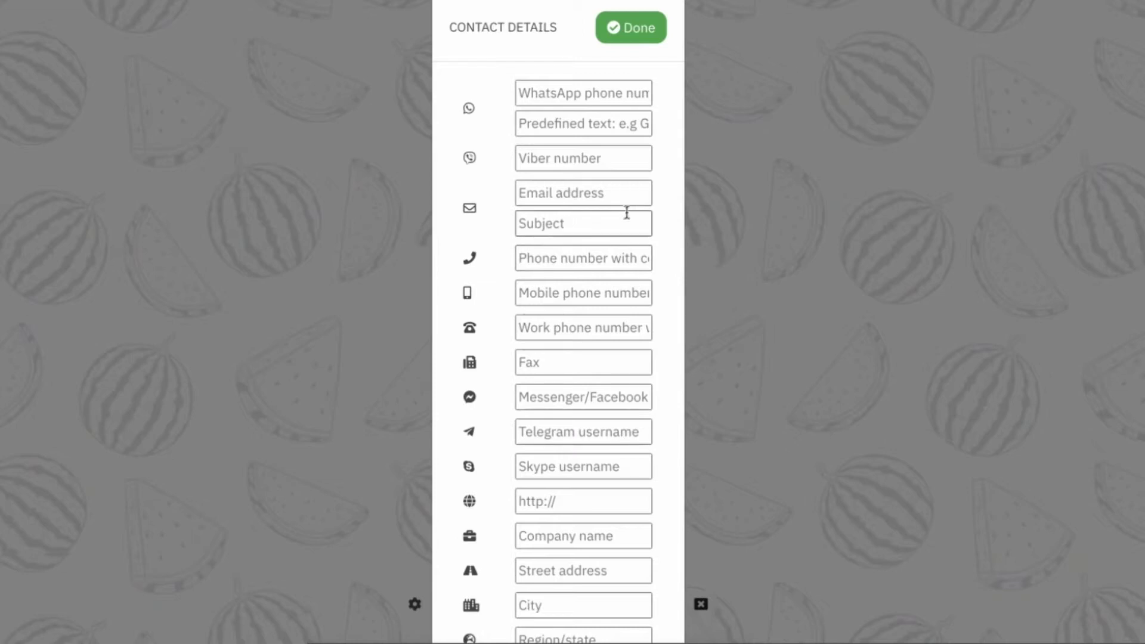
left_click(522, 92)
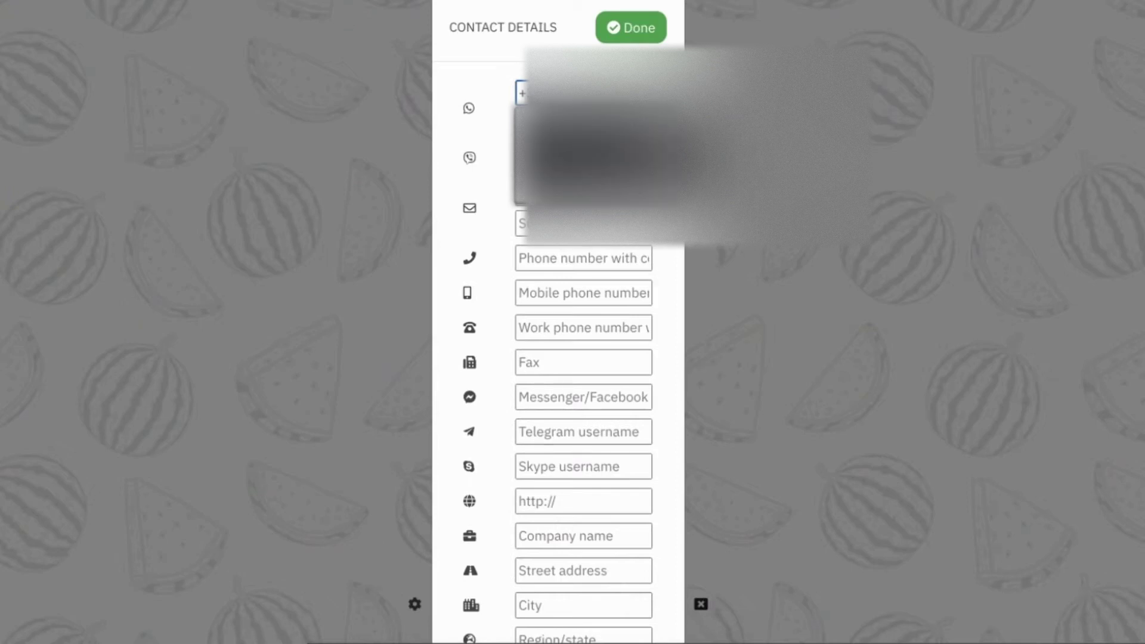
left_click(519, 151)
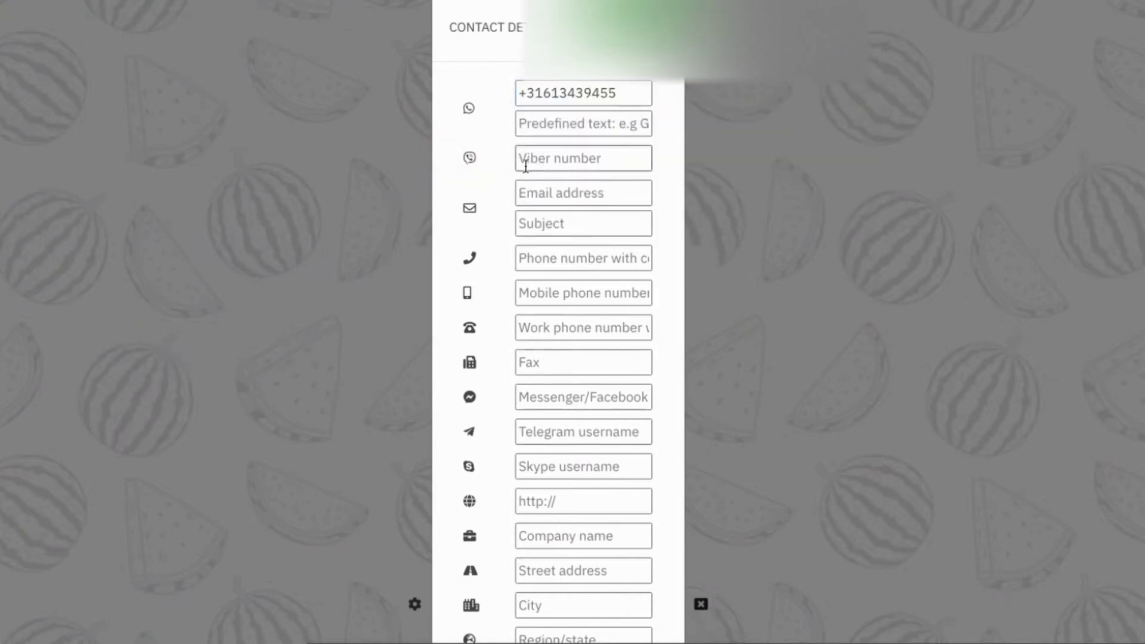
left_click(549, 123)
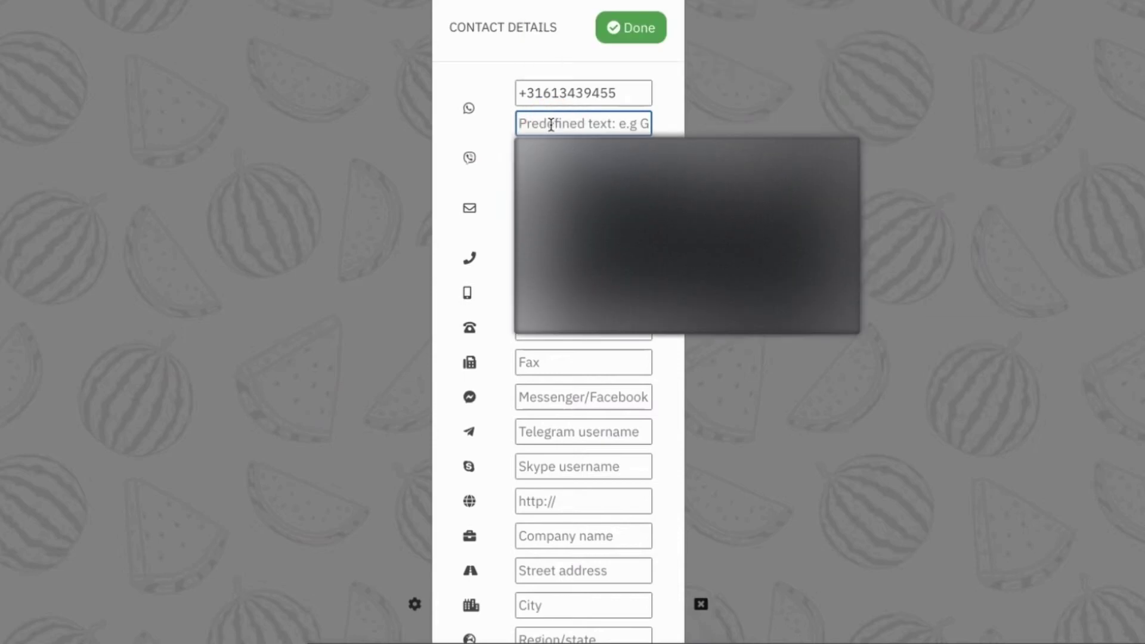
left_click(537, 221)
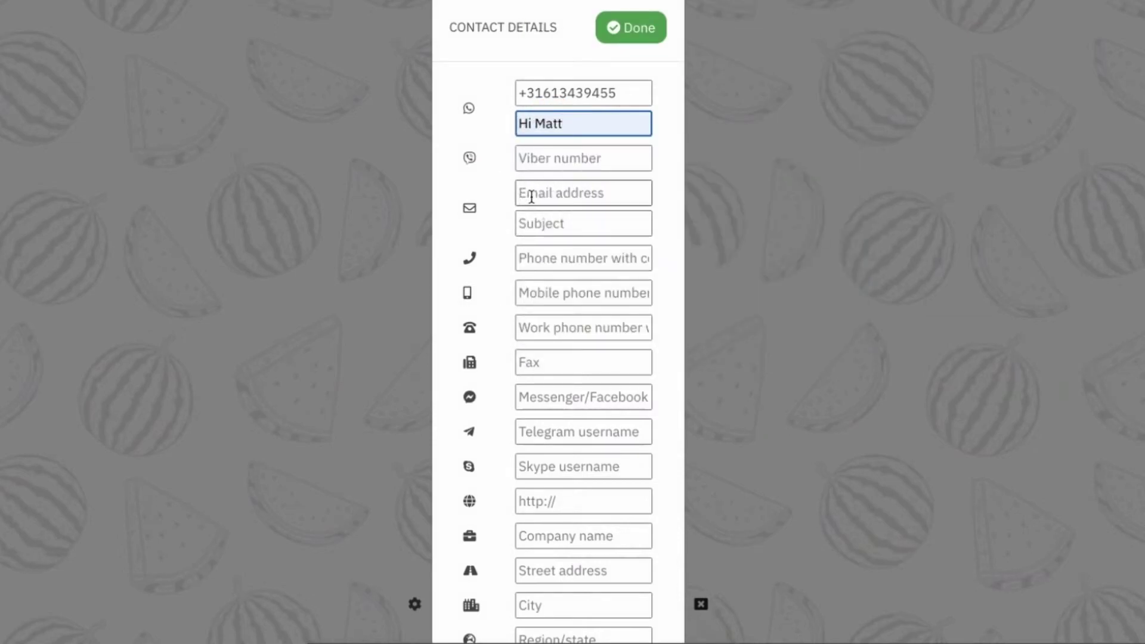
left_click(531, 195)
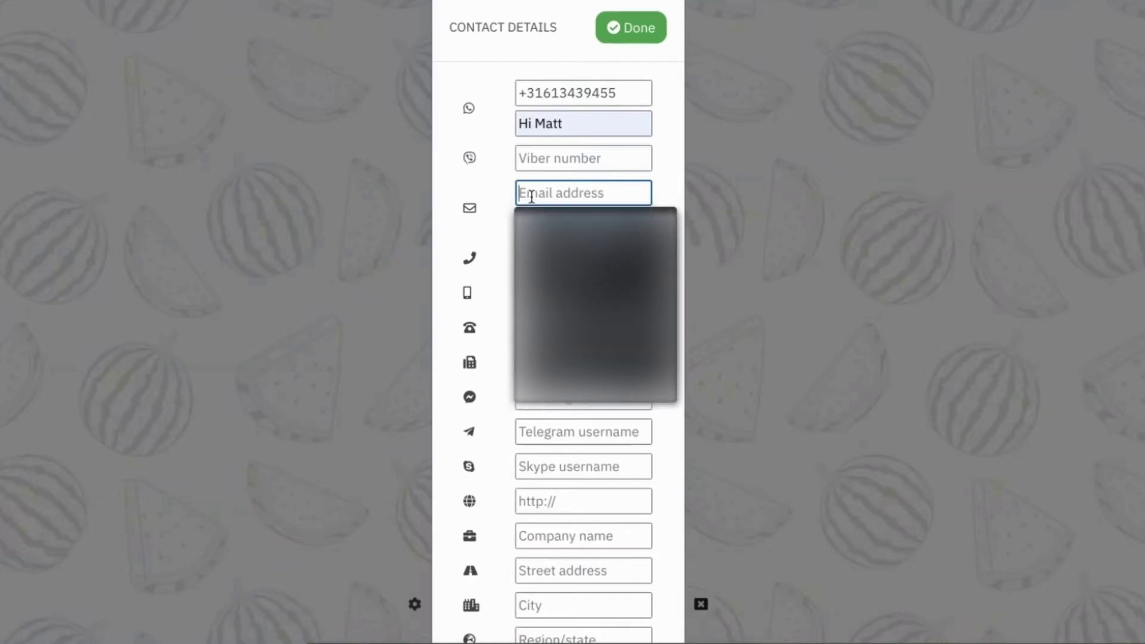
type("ma")
left_click(537, 227)
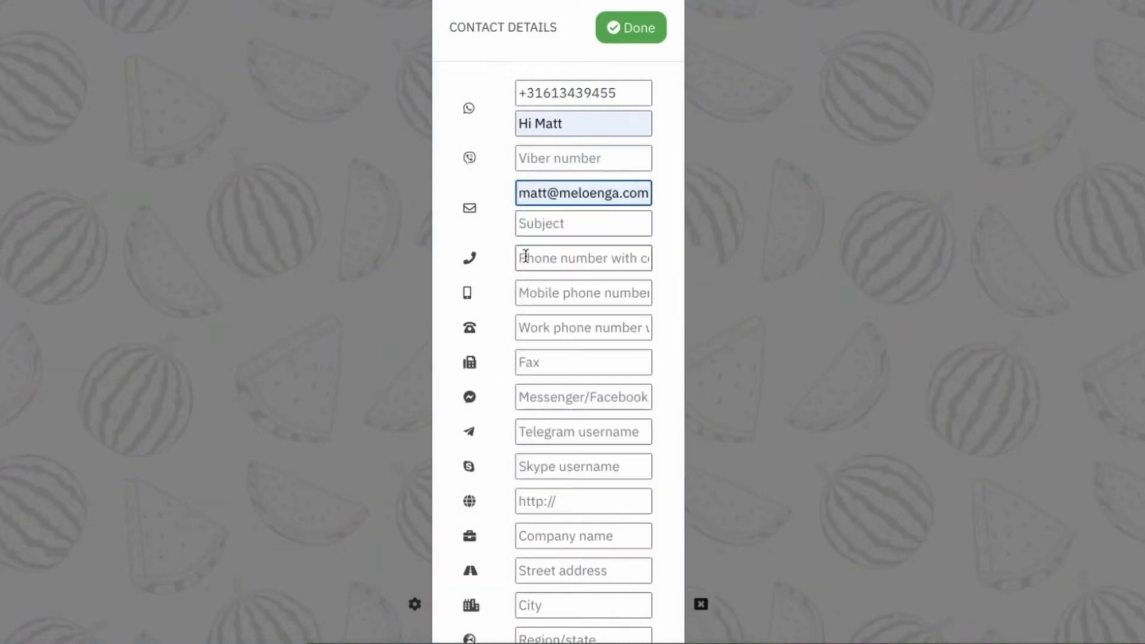
Step: Autofill the mobile number and address, enter Messenger username meloengacom, and accept the suggested website
left_click(525, 292)
key("Down")
key("Return")
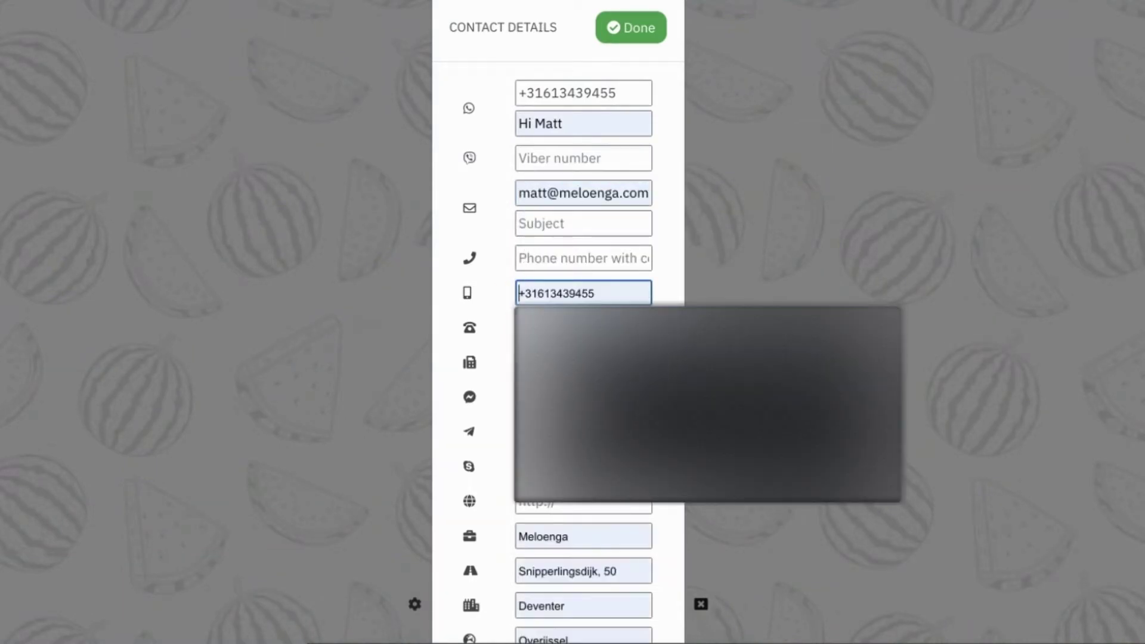
left_click(527, 397)
type("meloengacom")
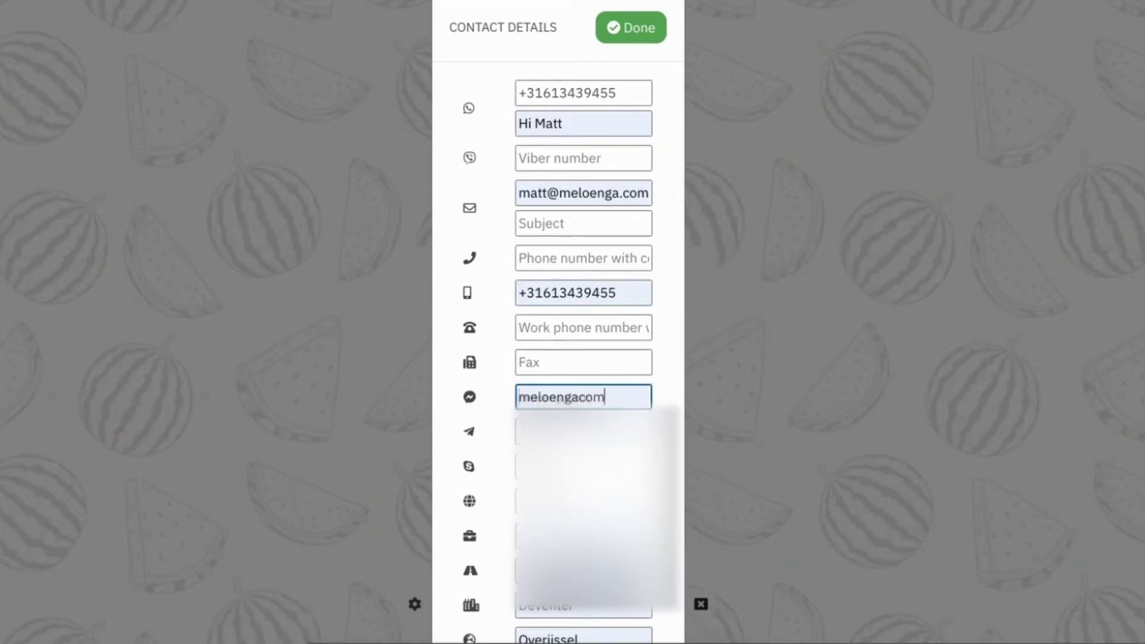
key("Escape")
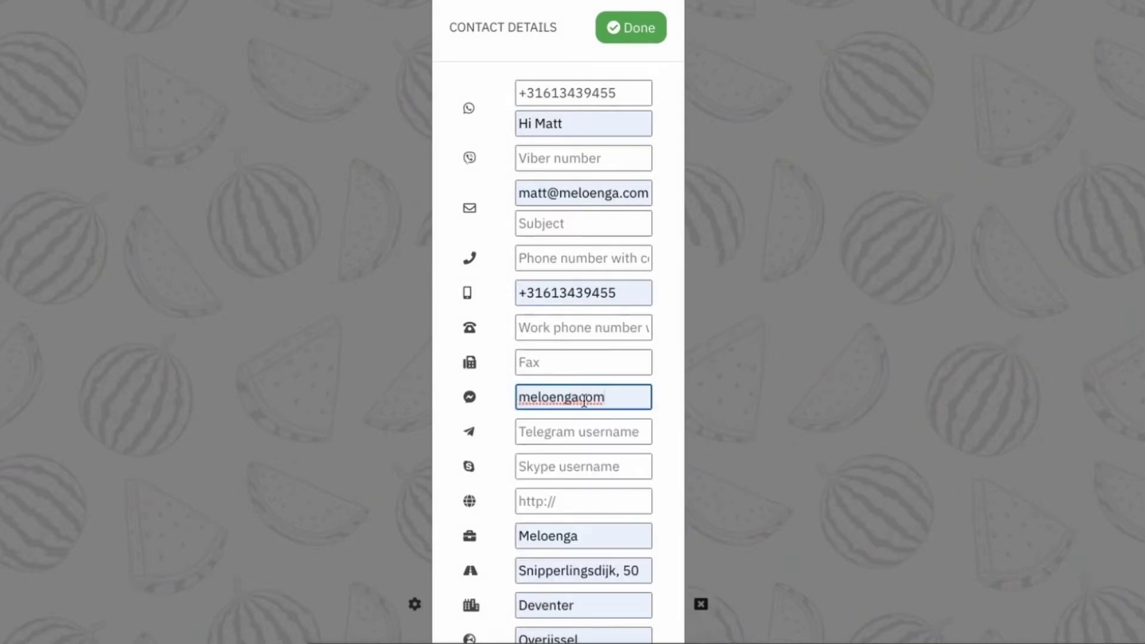
left_click(529, 501)
key("Down")
key("Return")
Step: Review the completed contact details form, reopen it to check, and close it
scroll(524, 554, "down", 3)
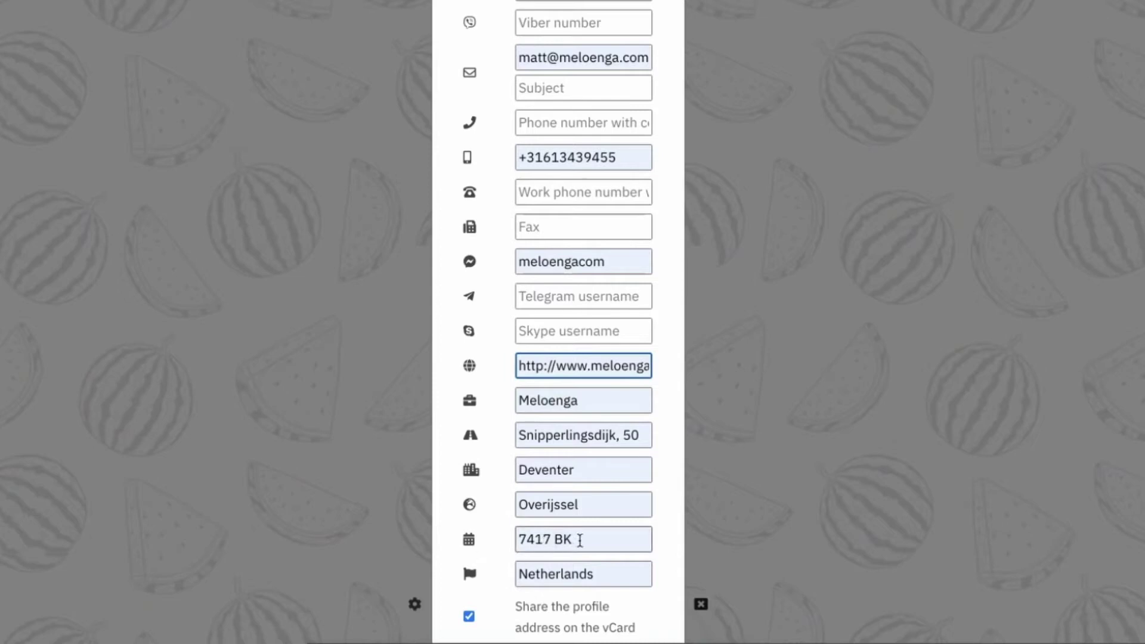
scroll(537, 581, "down", 1)
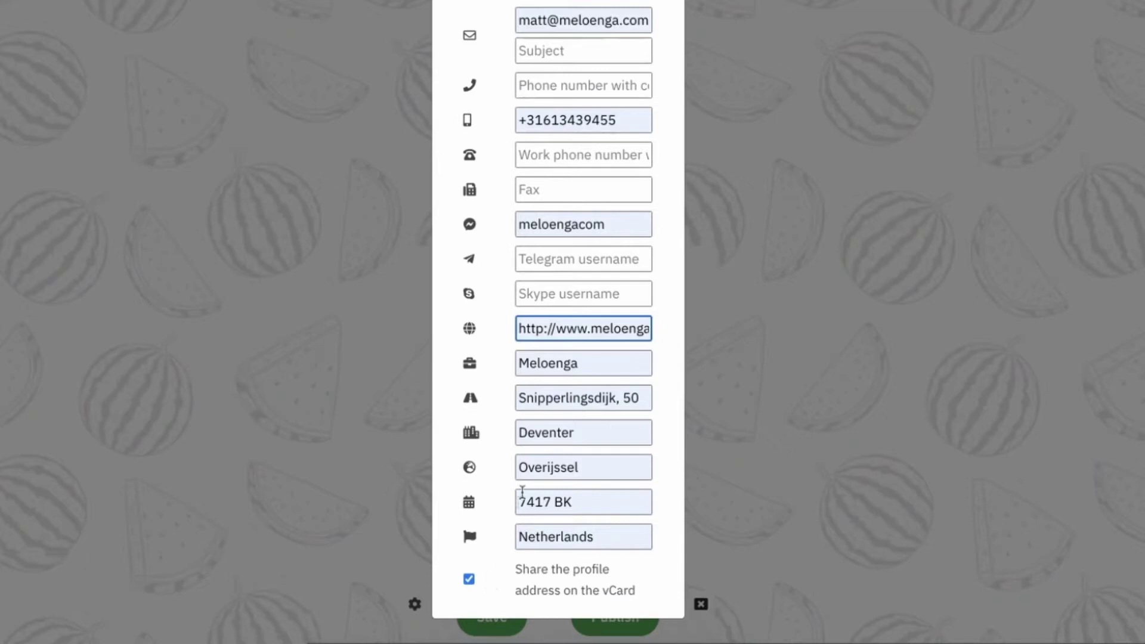
scroll(577, 394, "up", 4)
scroll(577, 393, "down", 1)
scroll(524, 166, "up", 1)
scroll(553, 588, "down", 2)
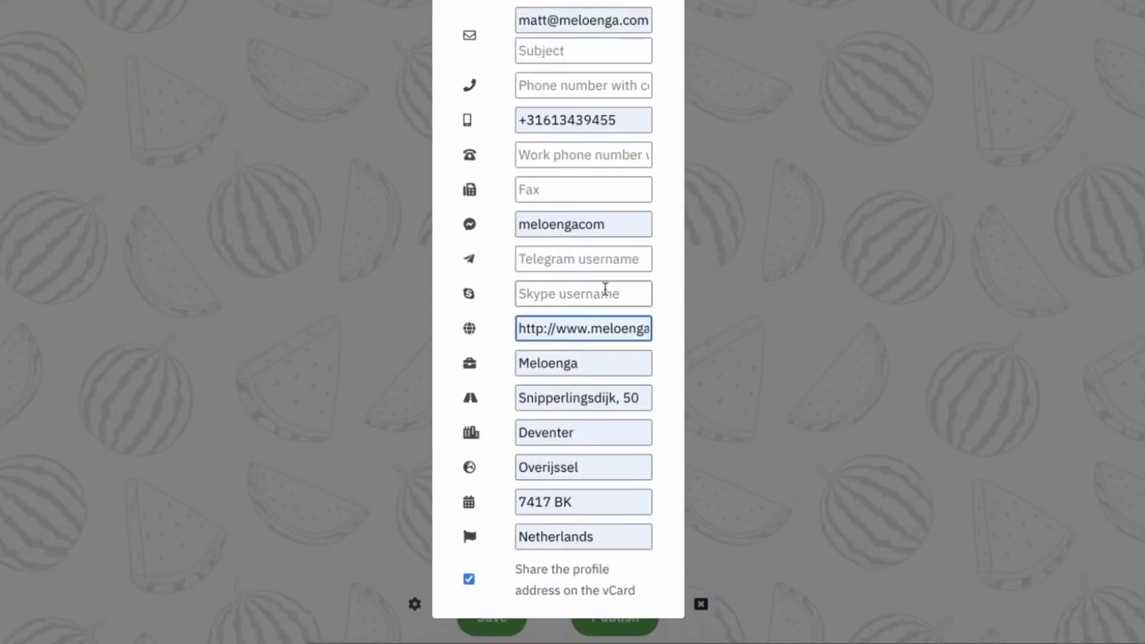
scroll(600, 293, "up", 3)
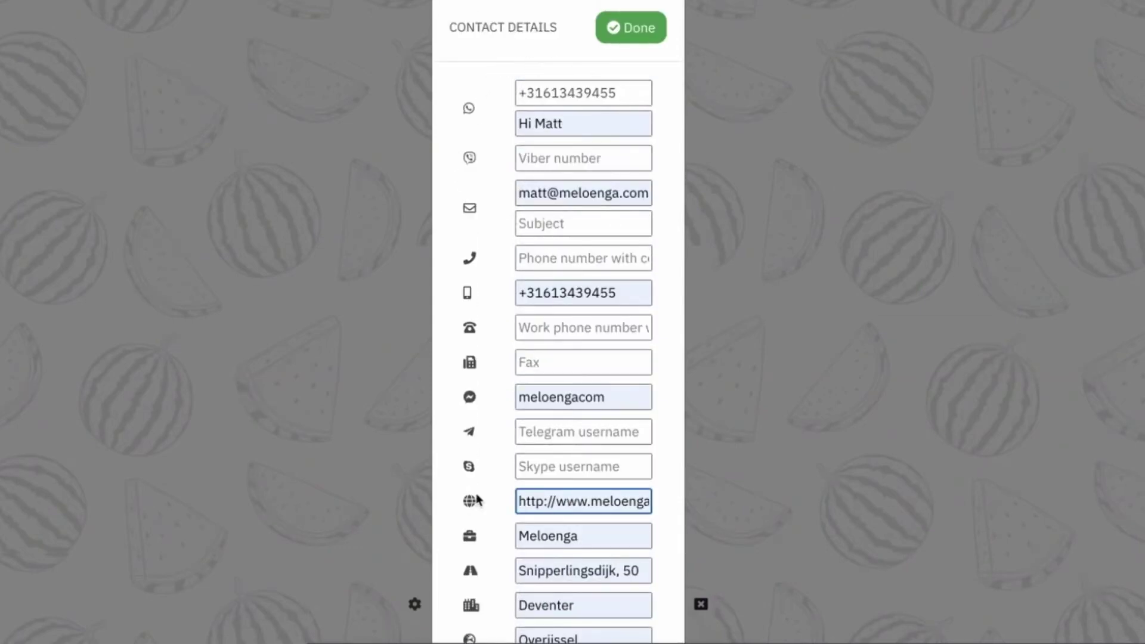
left_click(620, 33)
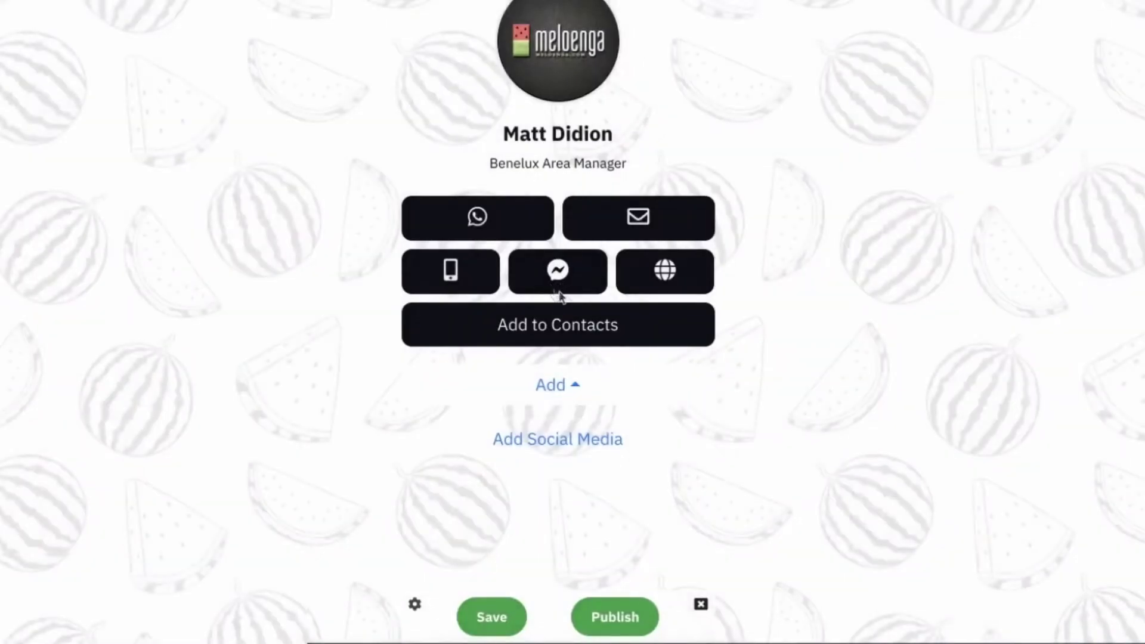
left_click(571, 282)
scroll(555, 513, "down", 3)
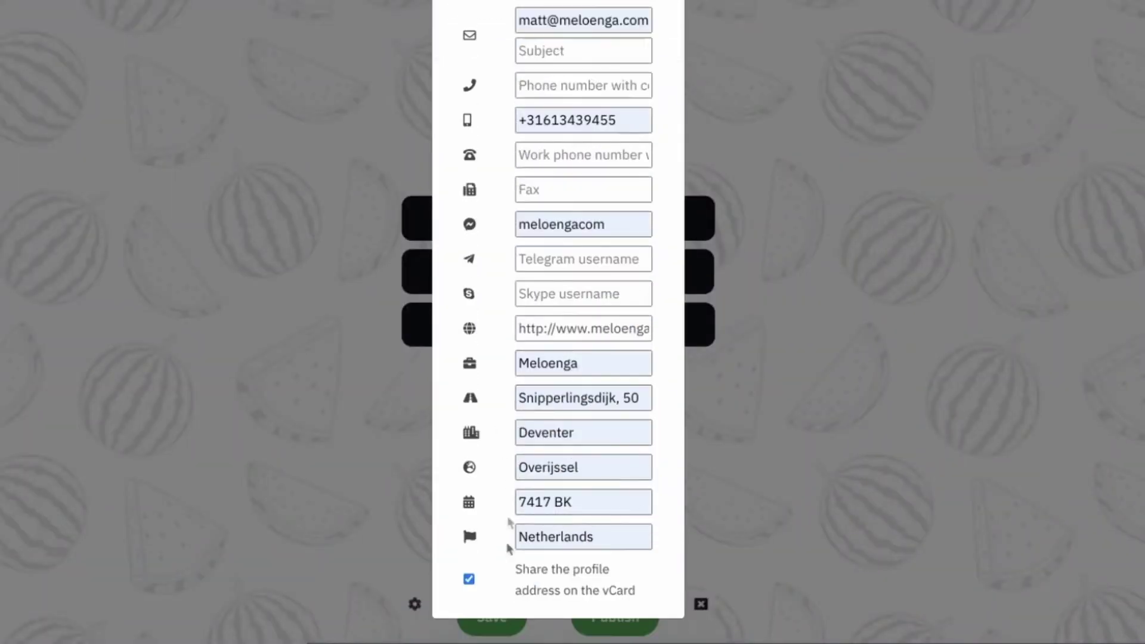
scroll(593, 350, "up", 3)
left_click(659, 37)
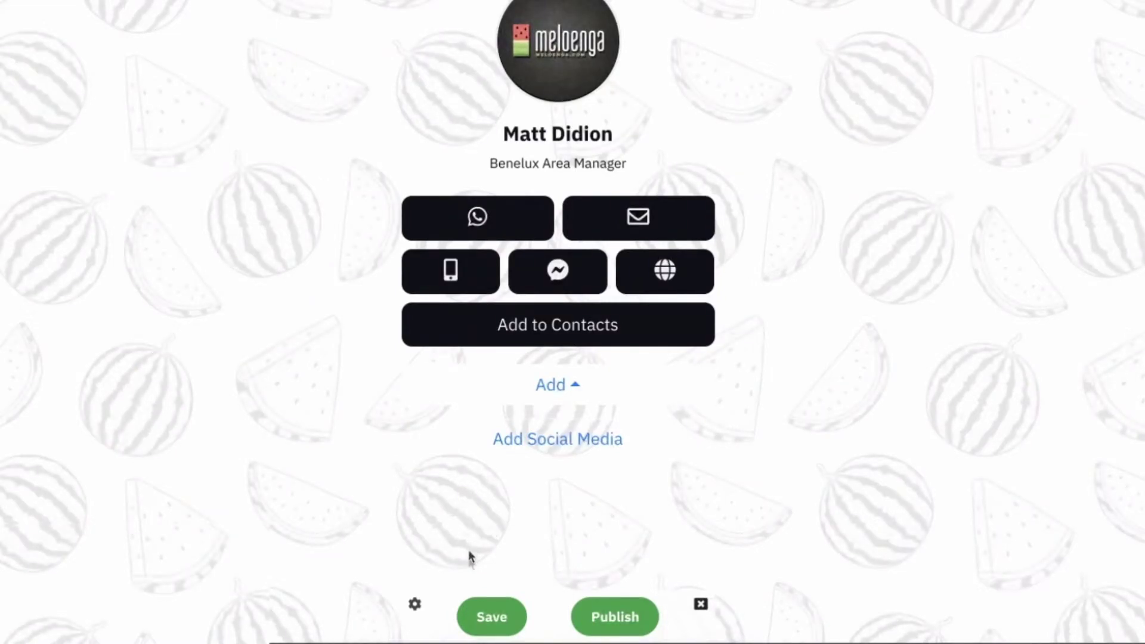
Step: Set the card background to a gradient from white #FFFFFF to light grey #D1D1D1
left_click(414, 605)
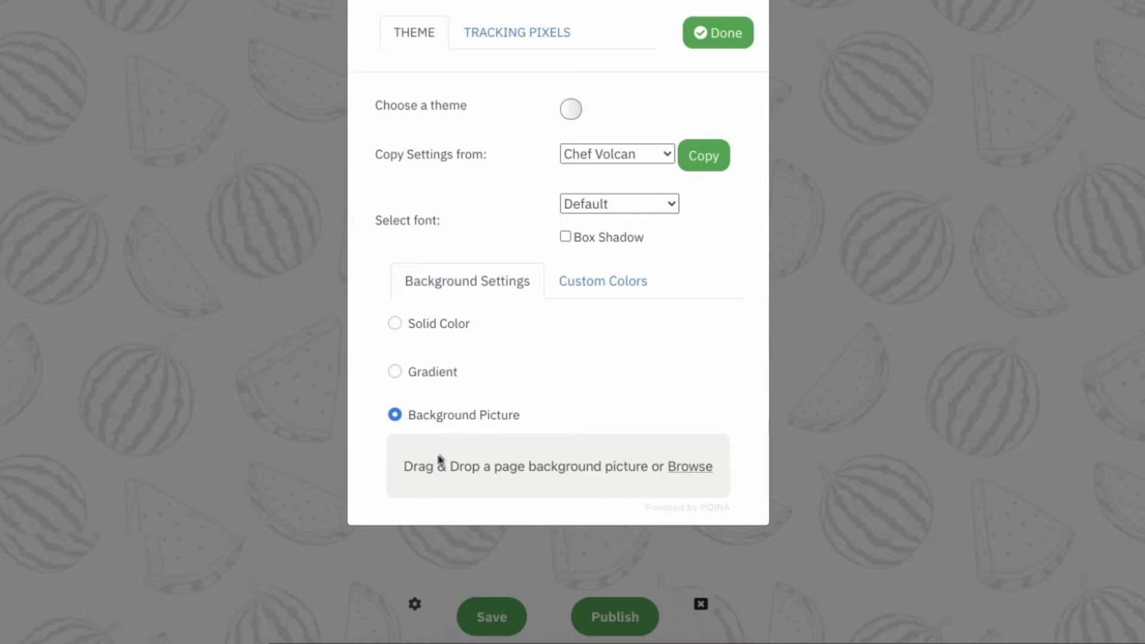
left_click(682, 474)
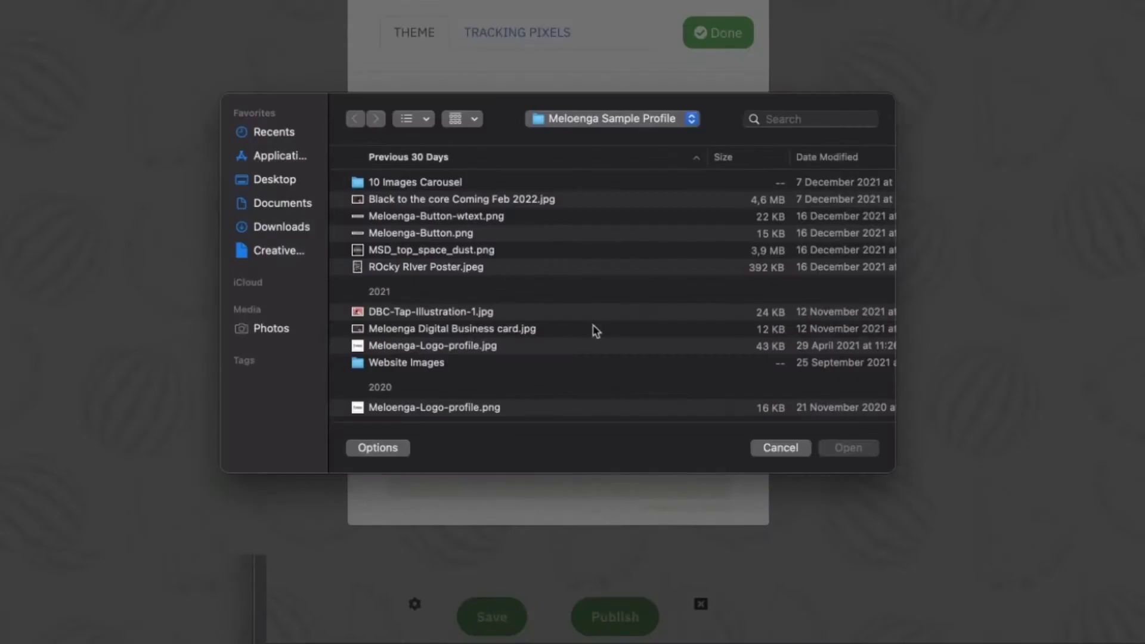
left_click(773, 448)
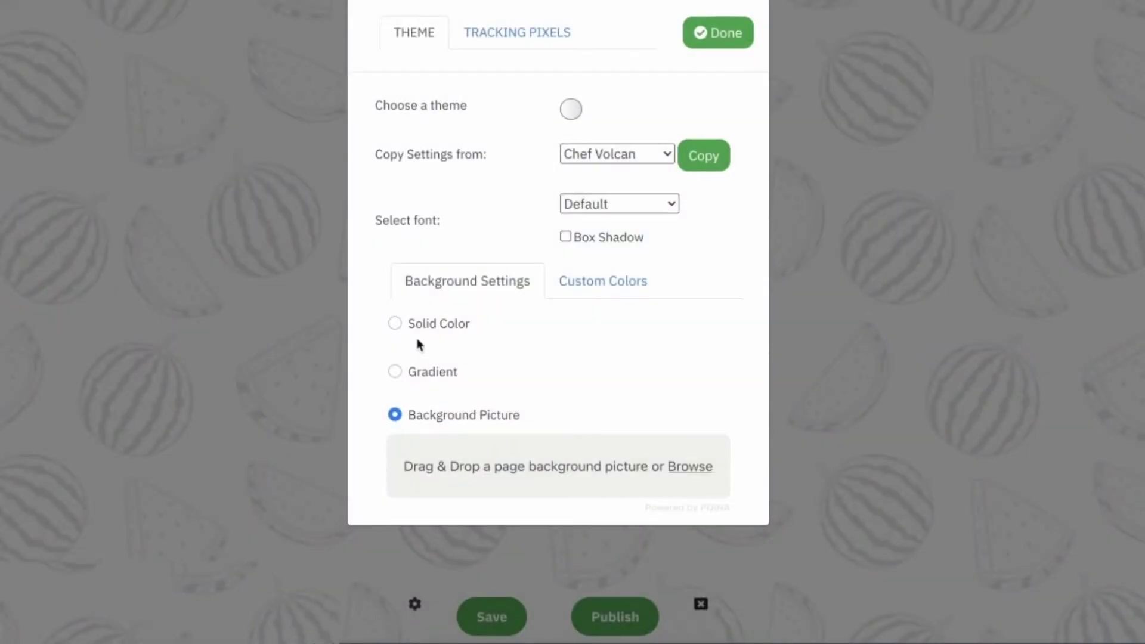
left_click(396, 324)
left_click(572, 331)
left_click(542, 177)
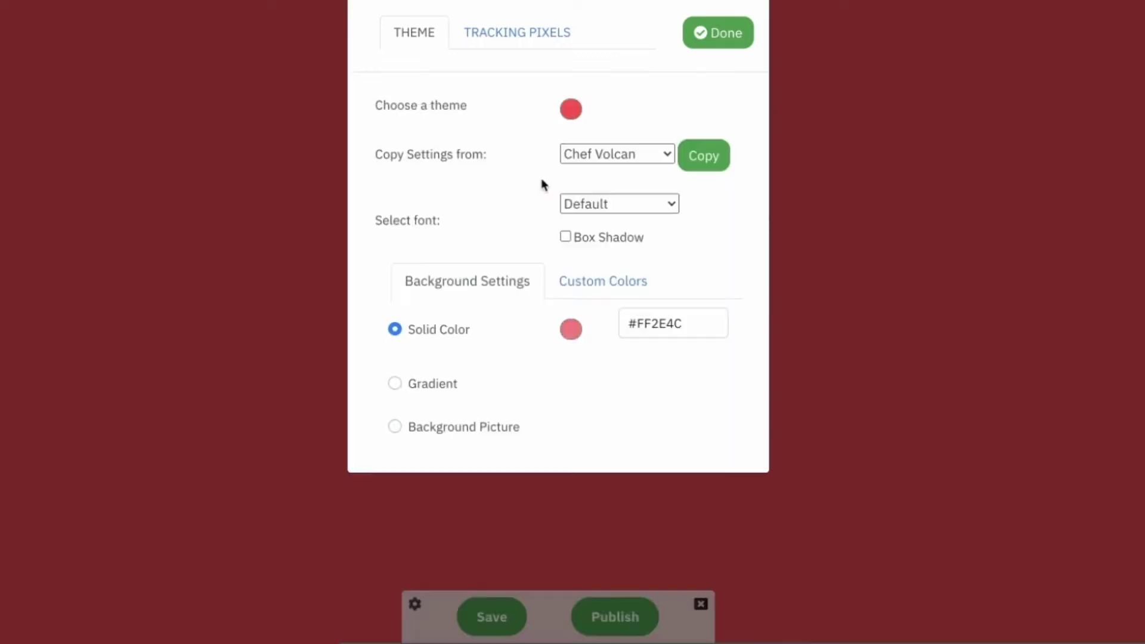
left_click(395, 385)
left_click(517, 379)
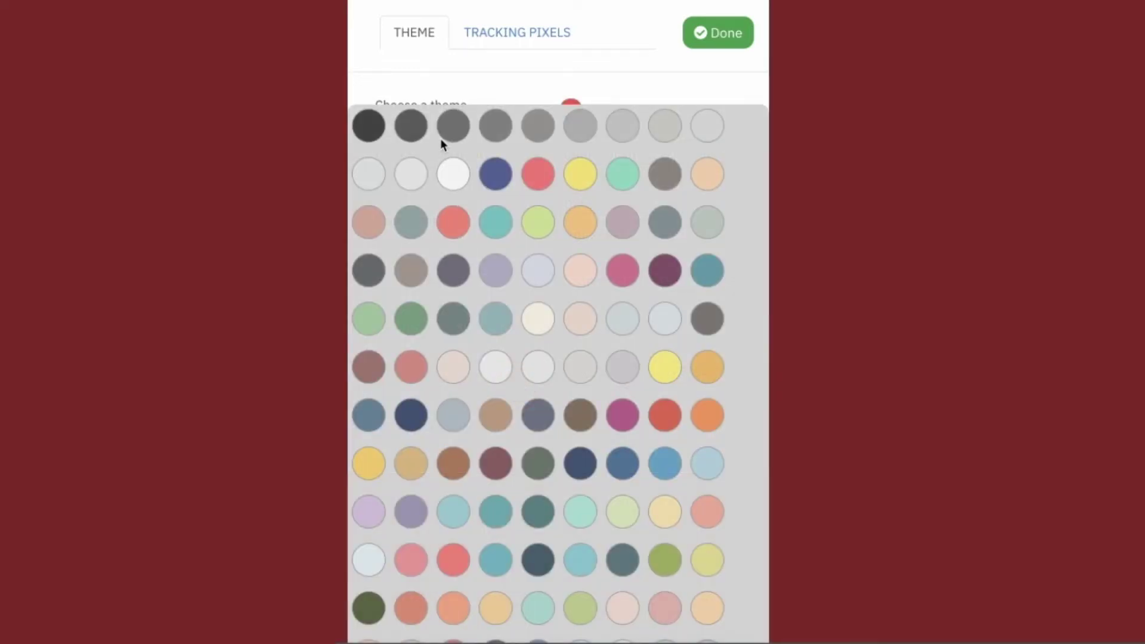
left_click(455, 179)
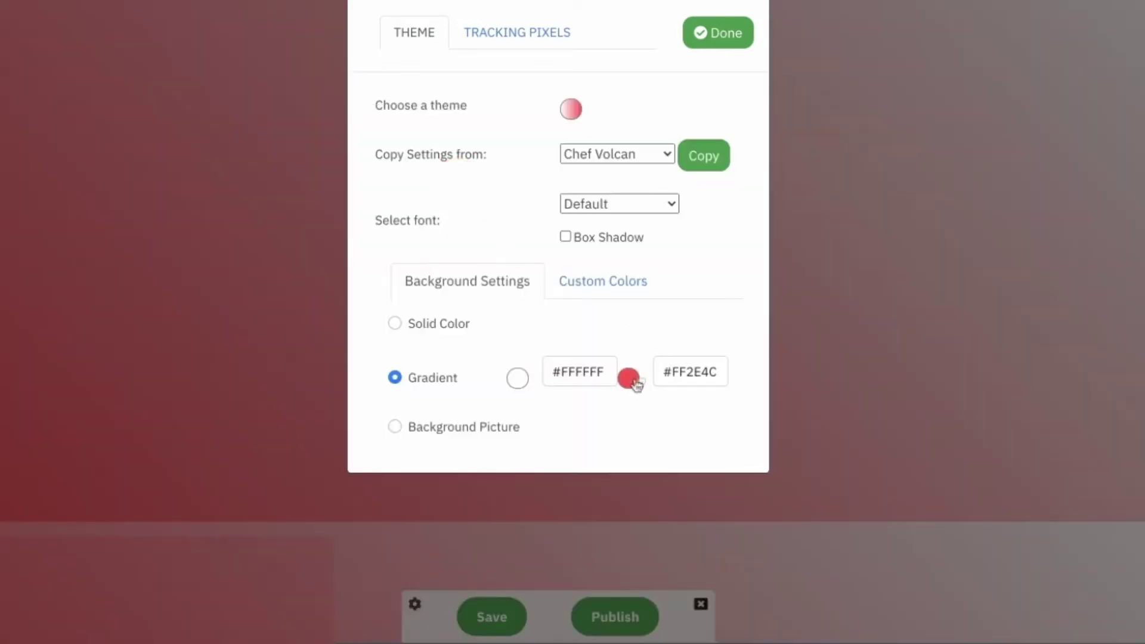
left_click(629, 378)
left_click(704, 126)
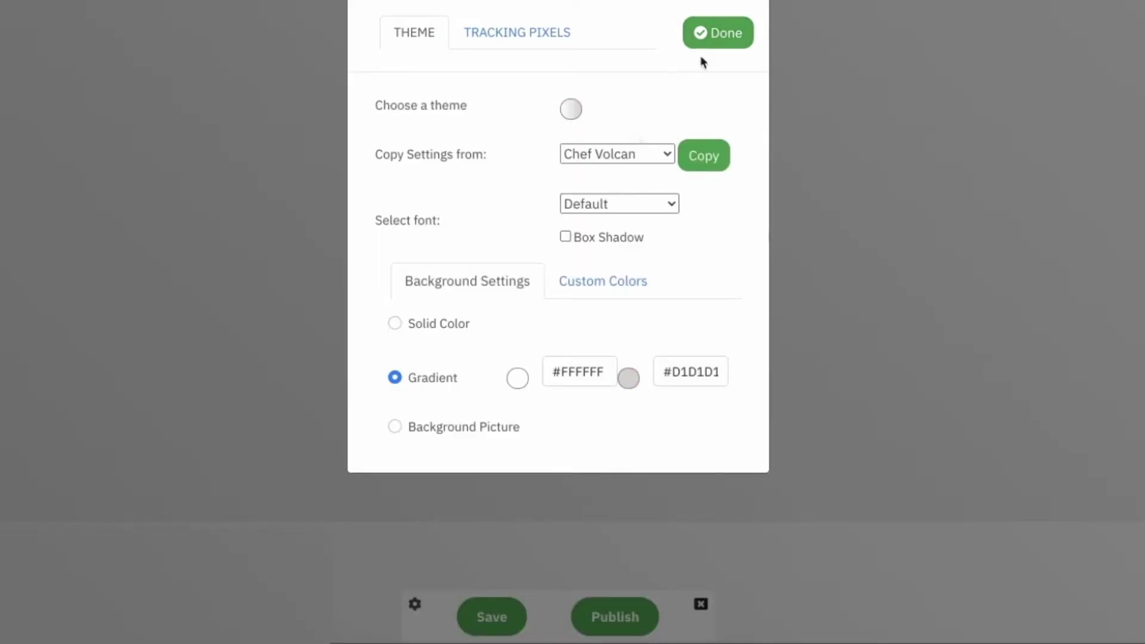
left_click(718, 42)
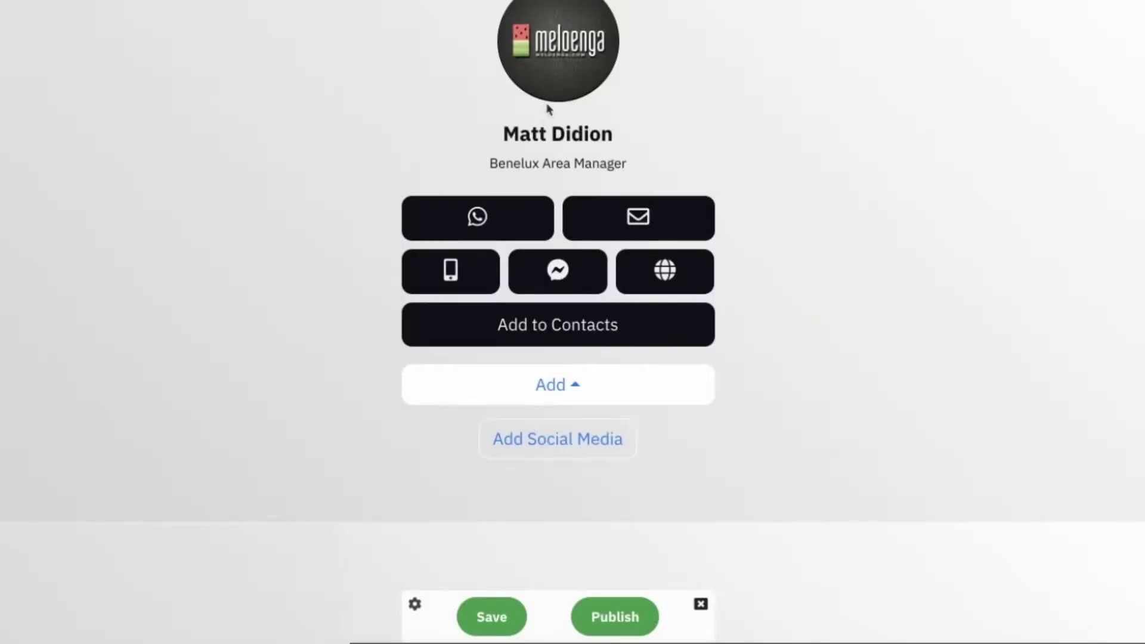
Step: Enable Box Shadow on the card and keep the font set to Default
left_click(415, 606)
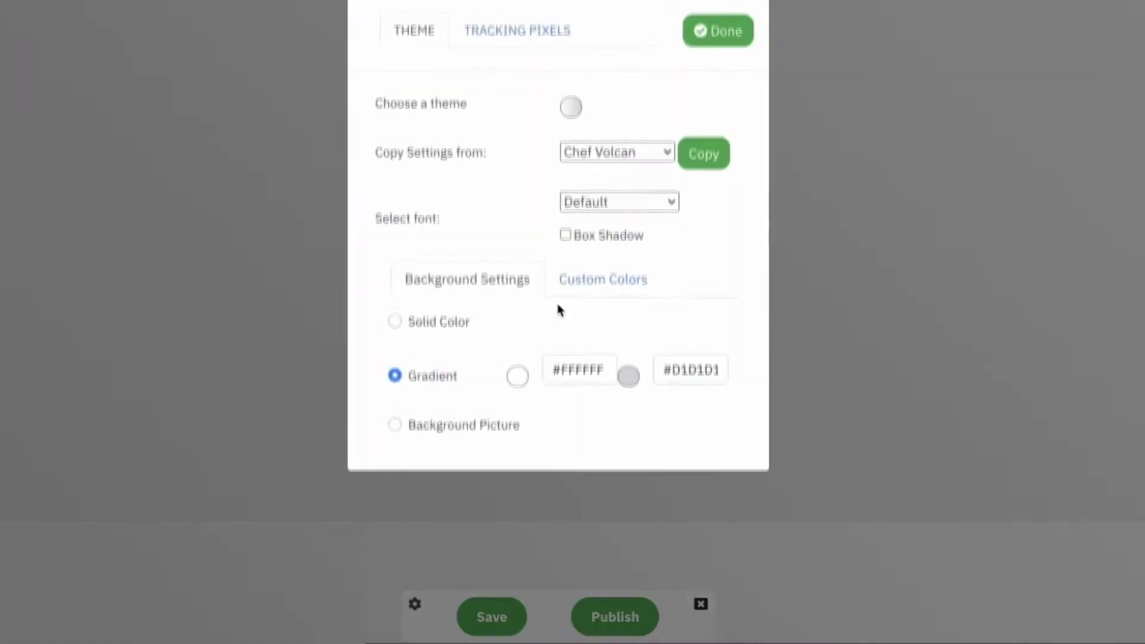
left_click(565, 238)
left_click(718, 42)
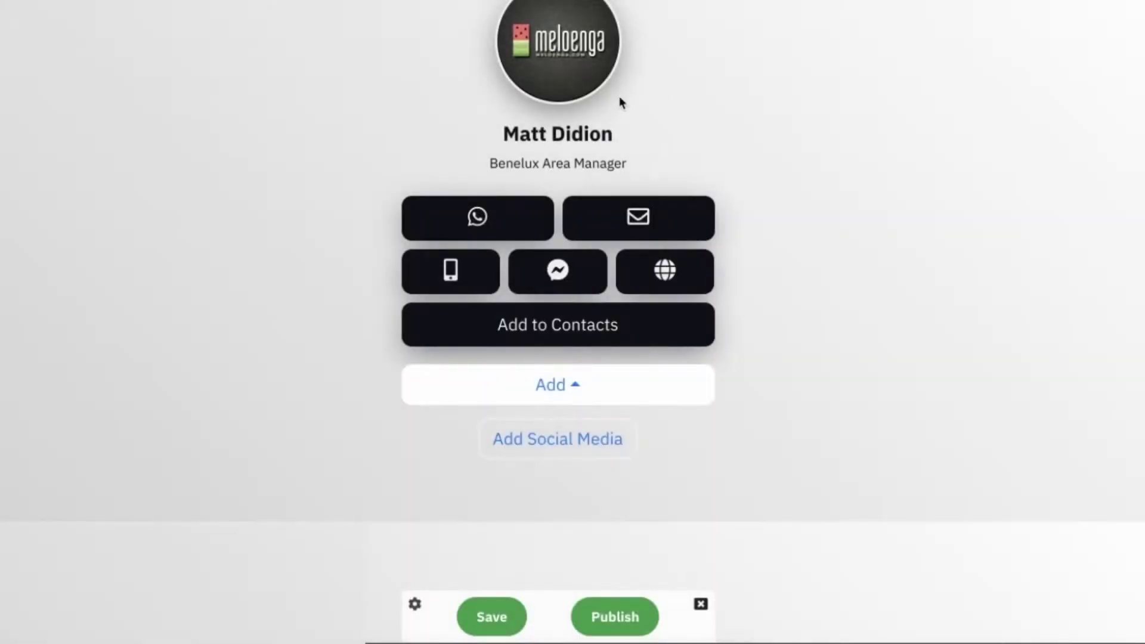
left_click(415, 604)
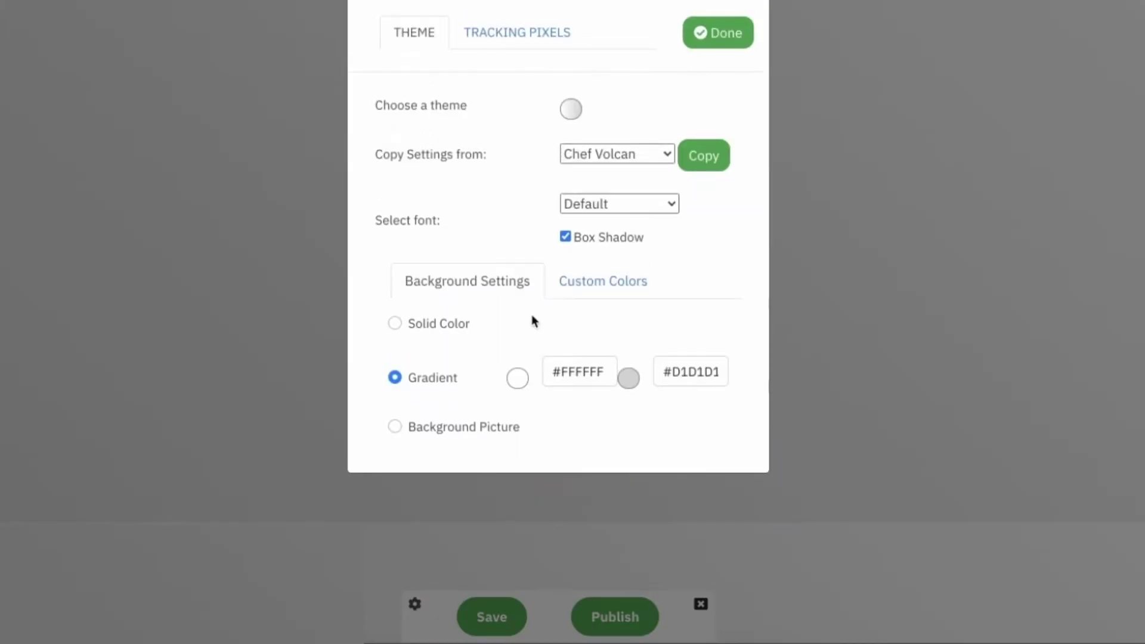
left_click(646, 204)
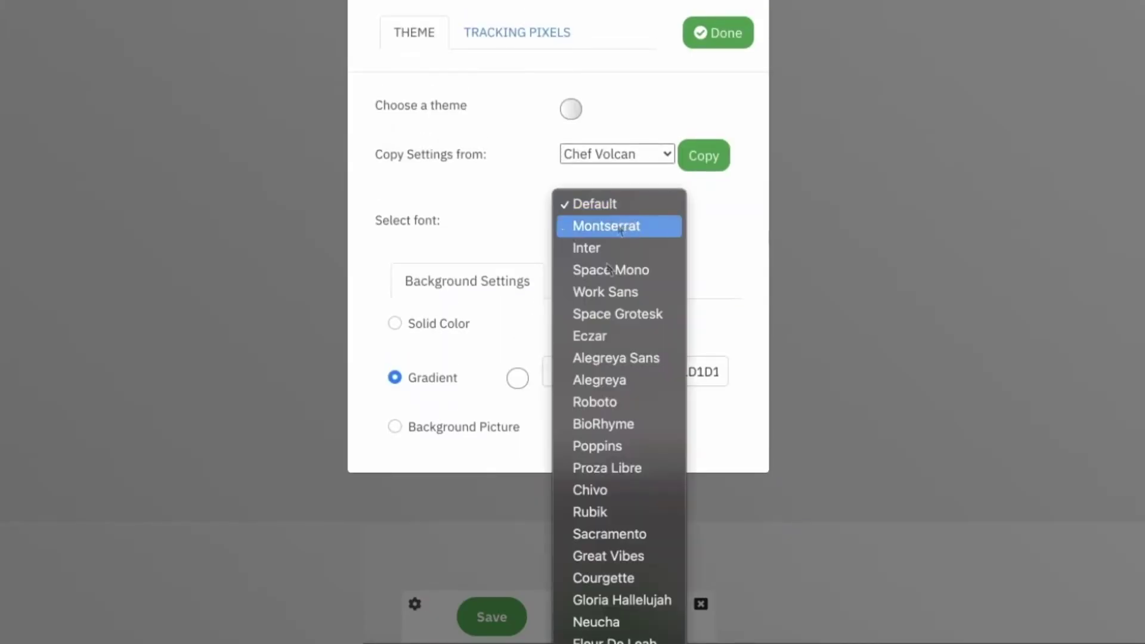
scroll(592, 456, "down", 3)
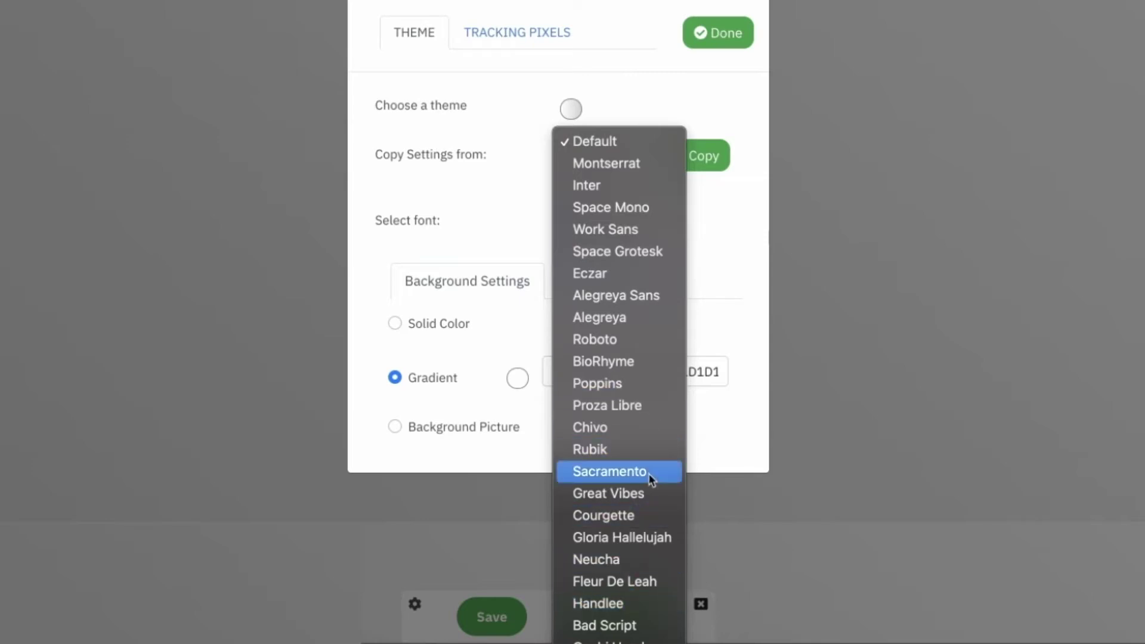
left_click(484, 344)
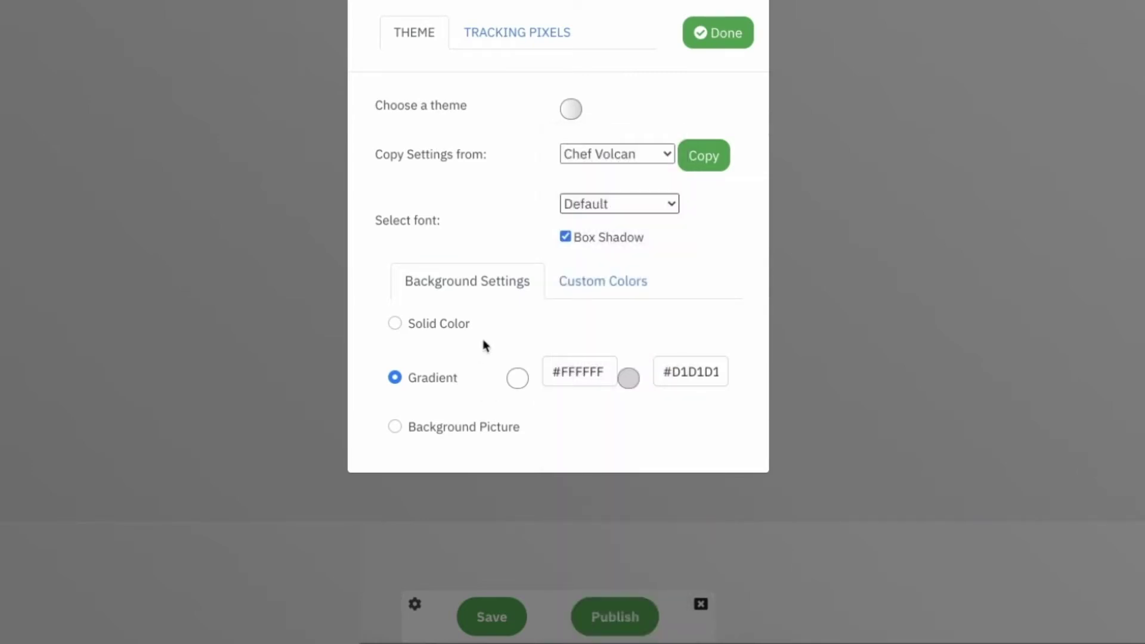
Step: Set the Button Color under Custom Colors to dark grey #333B3E
left_click(626, 286)
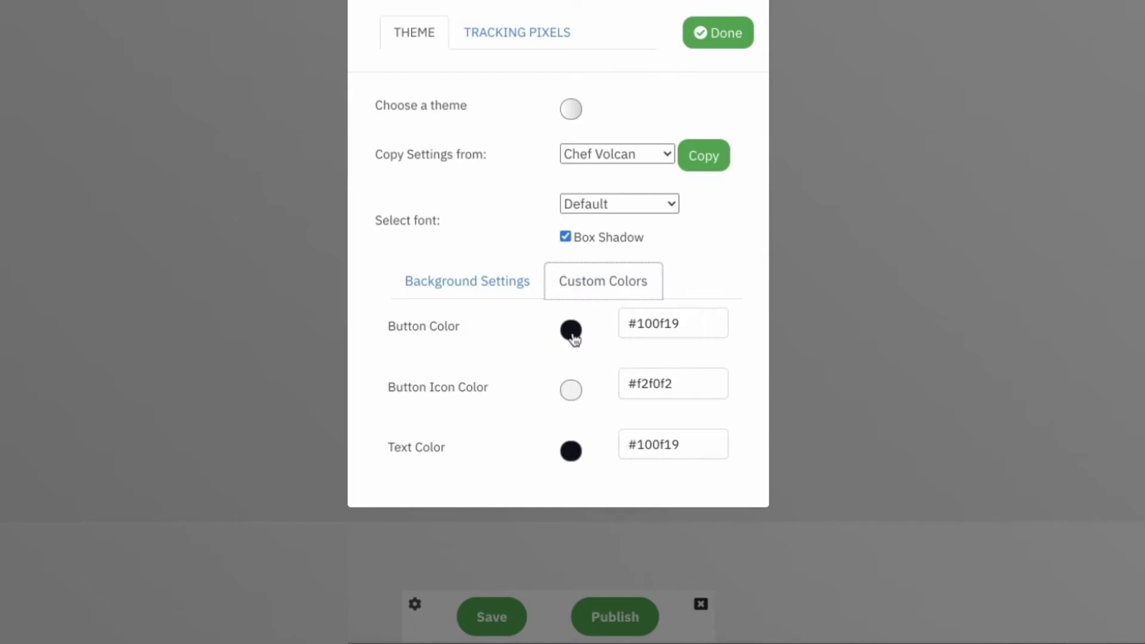
left_click(573, 338)
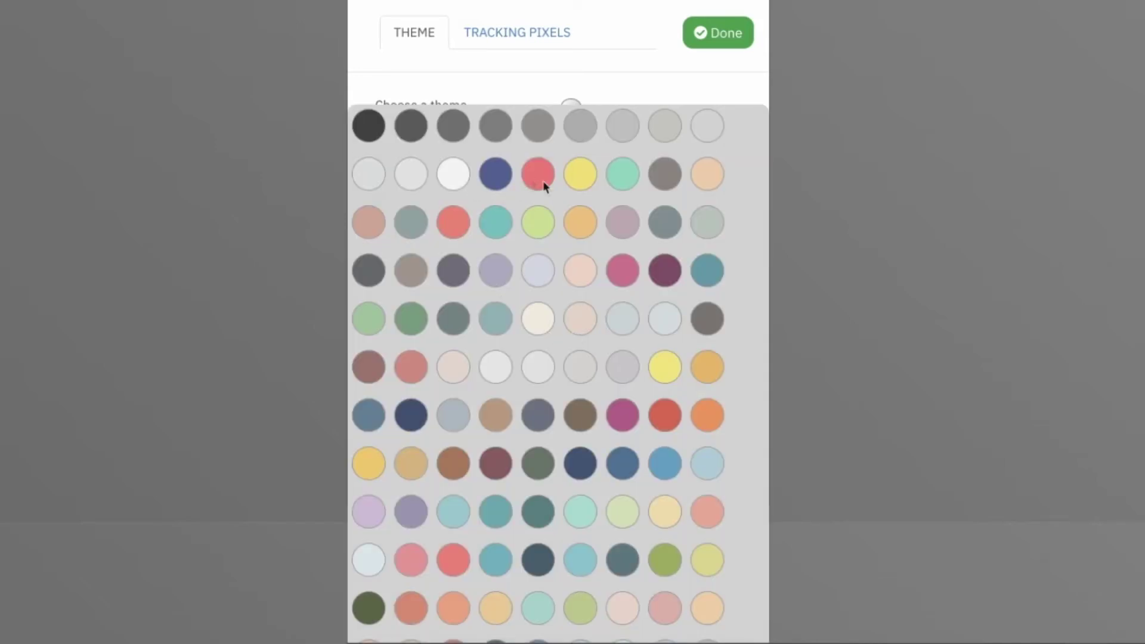
left_click(377, 269)
left_click(727, 37)
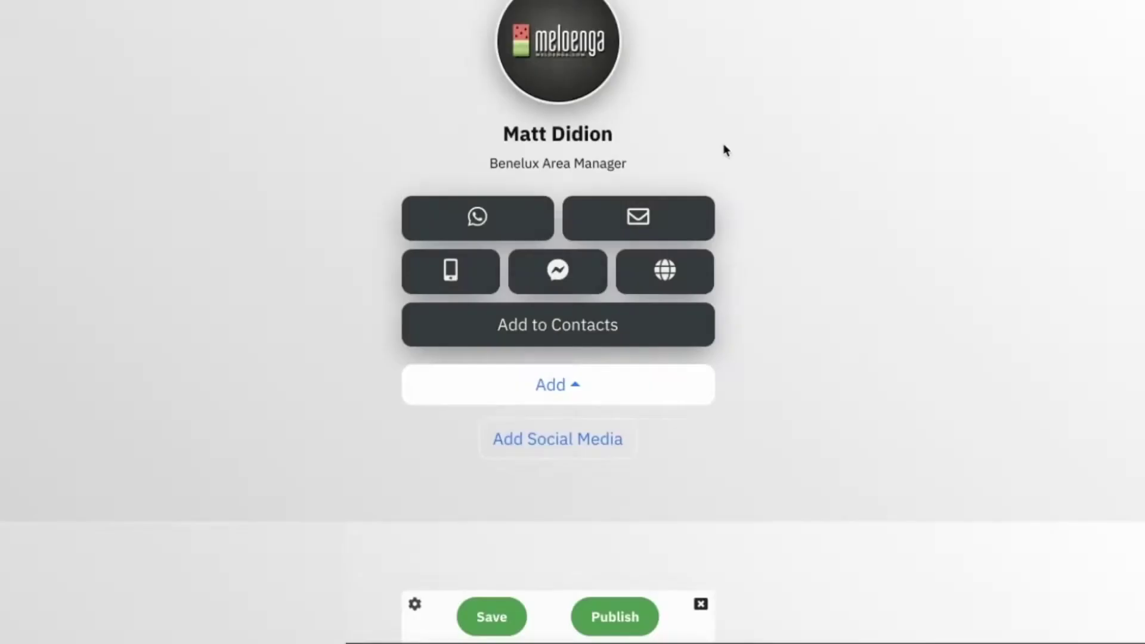
Step: In the Social Media details, fill the TikTok username with meloengacom alongside the existing accounts
left_click(644, 383)
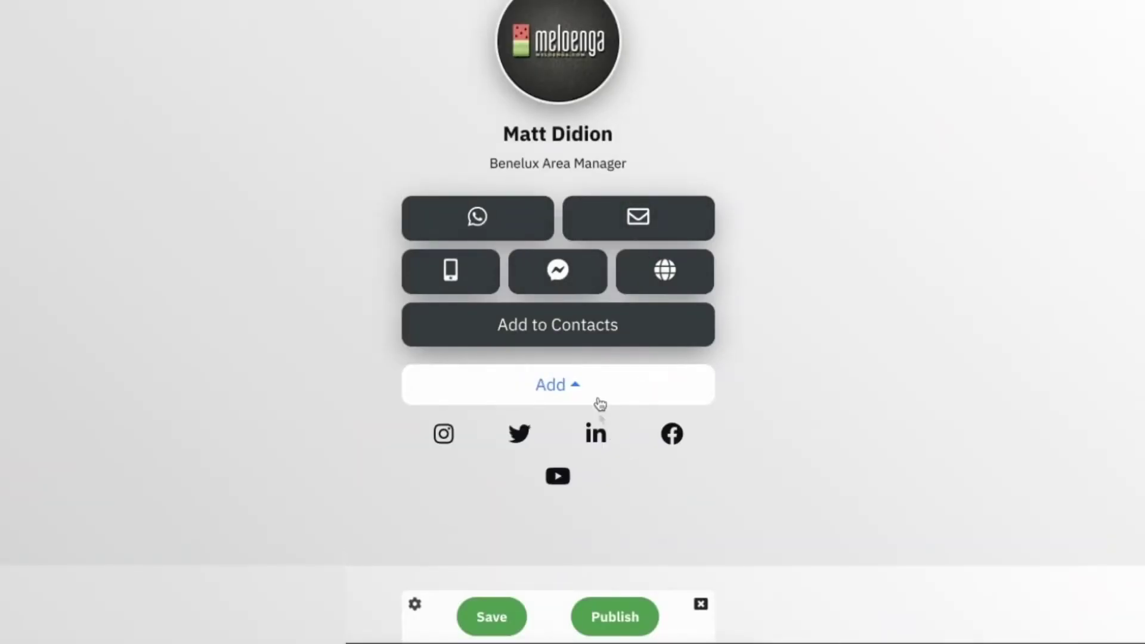
left_click(572, 434)
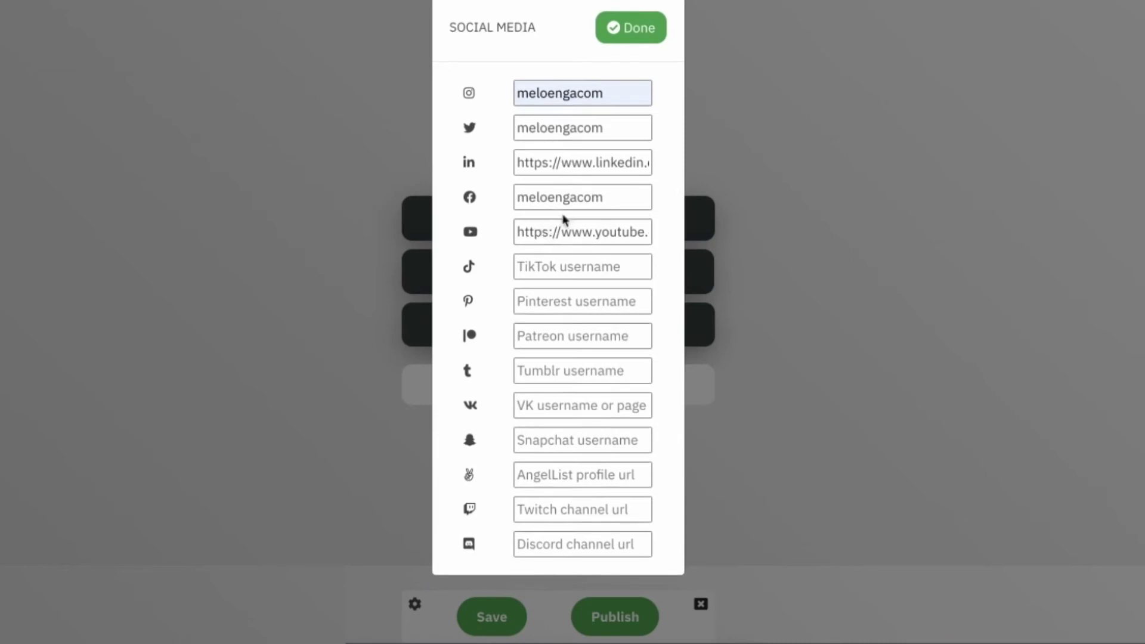
double_click(574, 203)
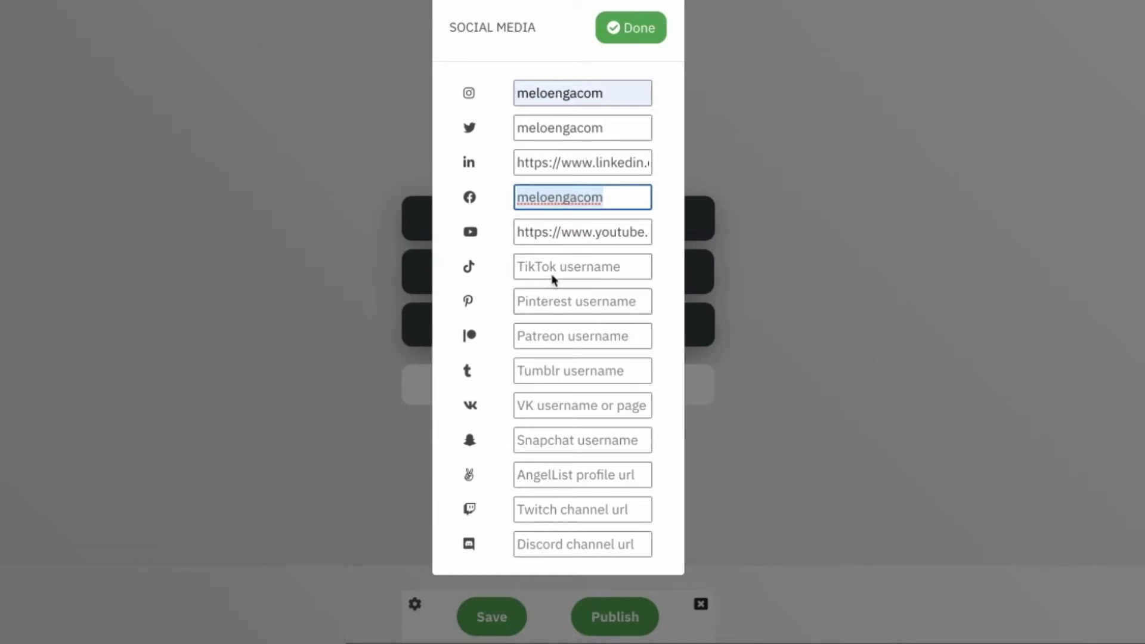
left_click(553, 269)
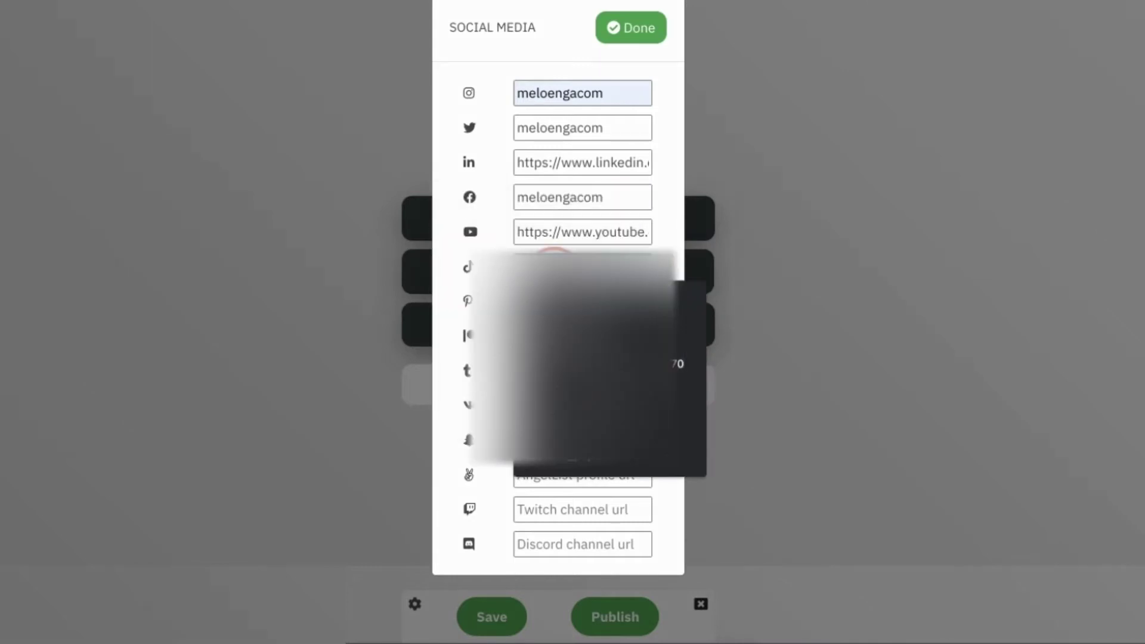
key("Down")
key("Return")
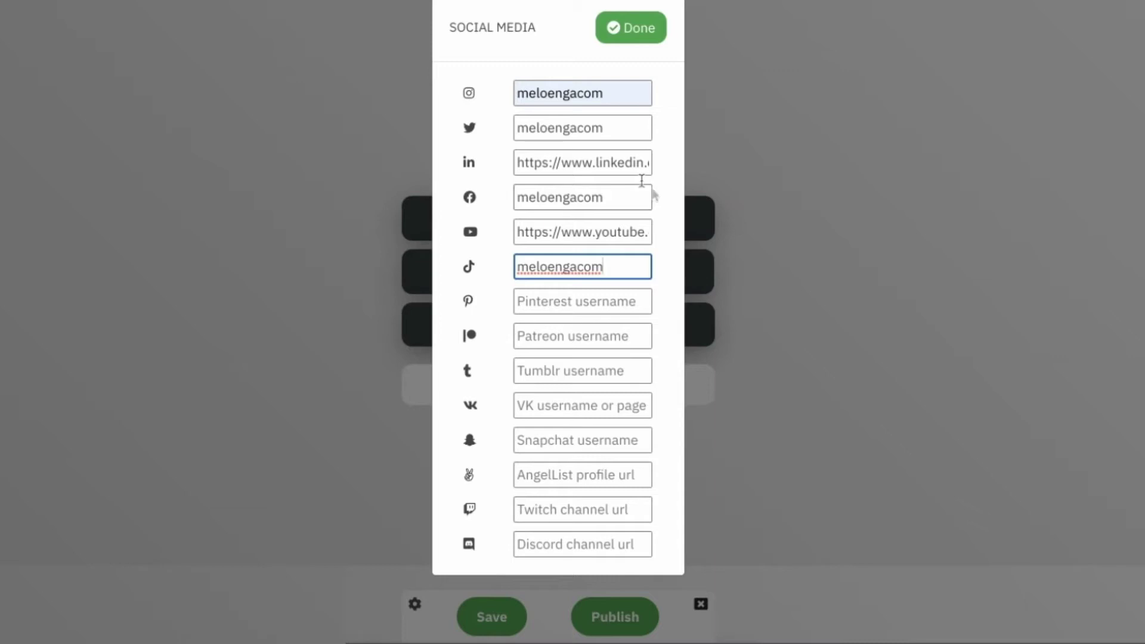
left_click(645, 37)
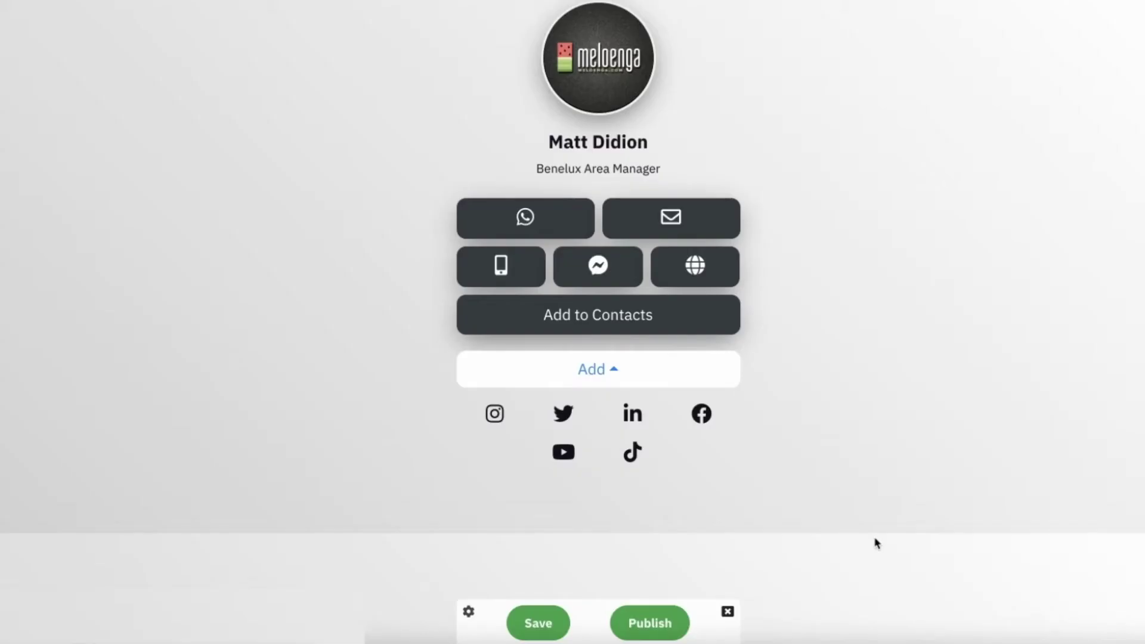
Step: Open the Add dropdown below Add to Contacts and scroll through Text, Button, Countdown and YouTube block options
left_click(699, 375)
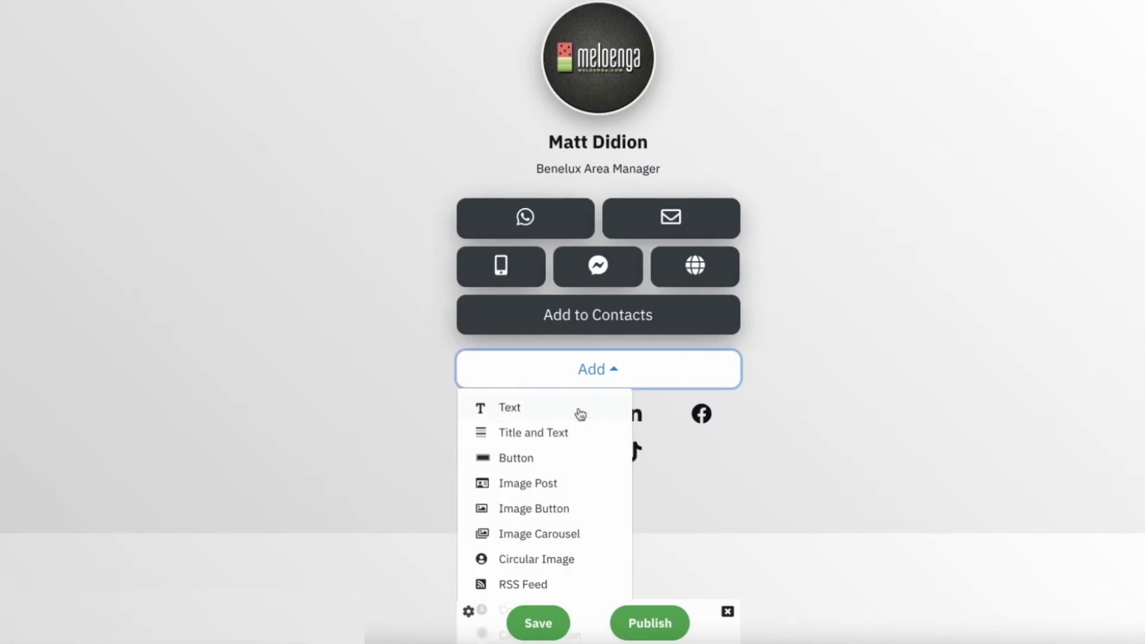
scroll(581, 414, "down", 1)
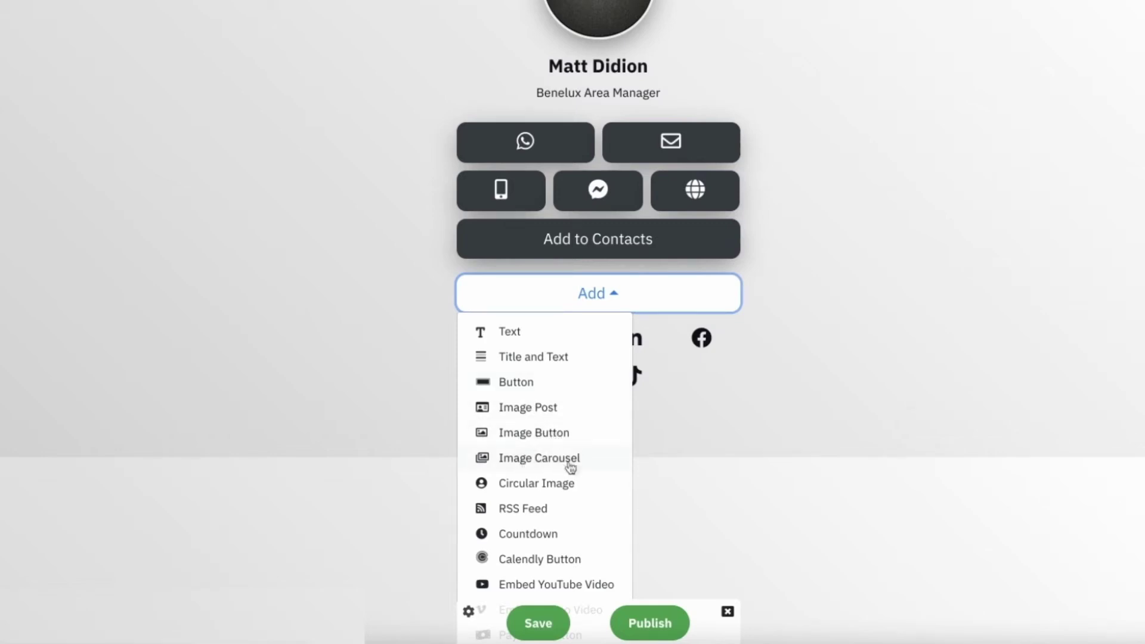
scroll(576, 467, "down", 1)
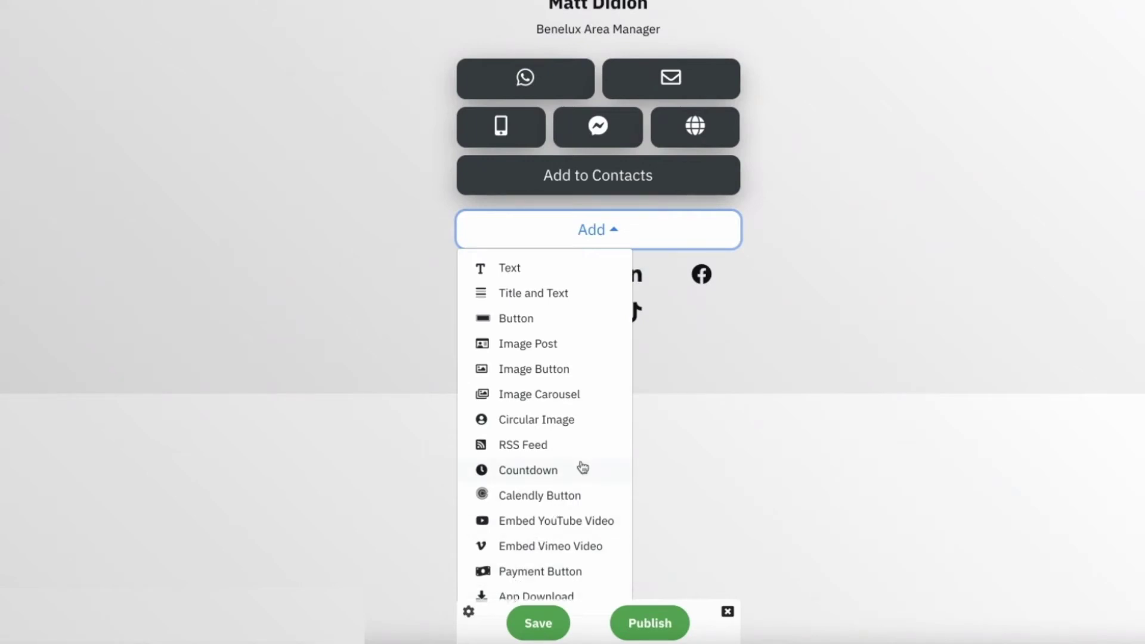
Step: Add a Title and Text block titled 'About Meloenga' with the pasted description paragraph
left_click(534, 295)
double_click(489, 411)
type("About Meloenga")
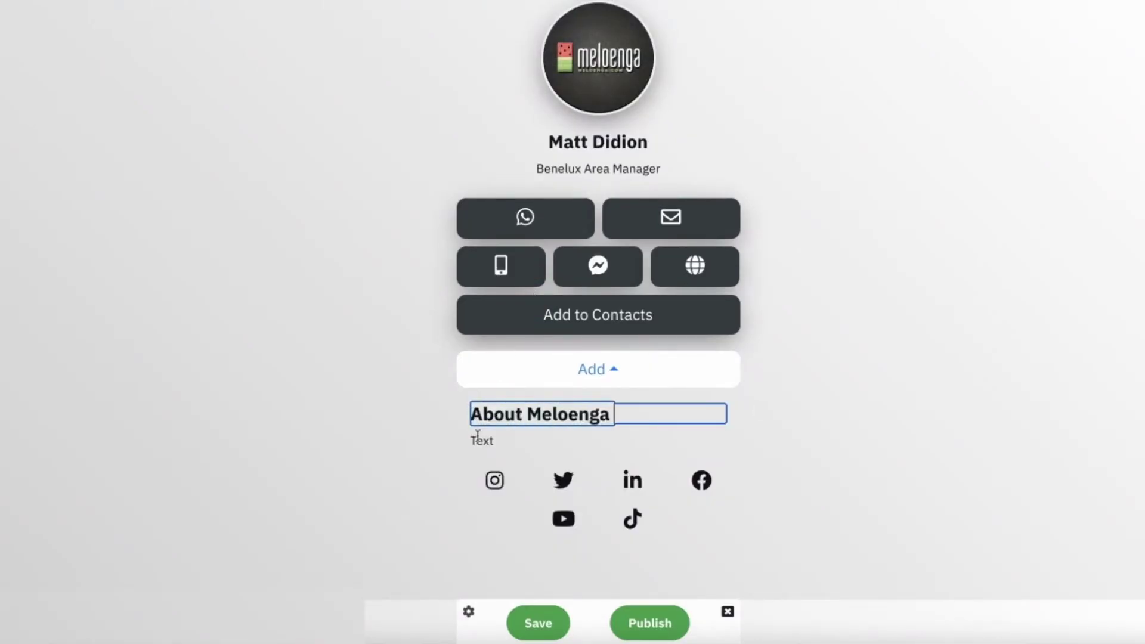
left_click(479, 439)
double_click(479, 440)
type("When buying gifts for friends and family, finding something that they actually want can be very difficult. So why not go with the gift that is guaranteed to please even the most difficult individual to buy for? Digital Business Cards are the latest craze in the corporate world, but the Meloenga Digital Business Card is in a different league altogether. It's designed to be the fastest and most reliable way to share your contact and social information, marketing material, and other important information to prospective clients. The Meloenga business cards can be personalized or custom branded with your own design, backed with a powerful profile editor solution full of features so your friends can show off their best qualities. It's never been easier to get a quick and professional introduction to new contacts! Upgrade them to the best digital business card experience, Order your card now!")
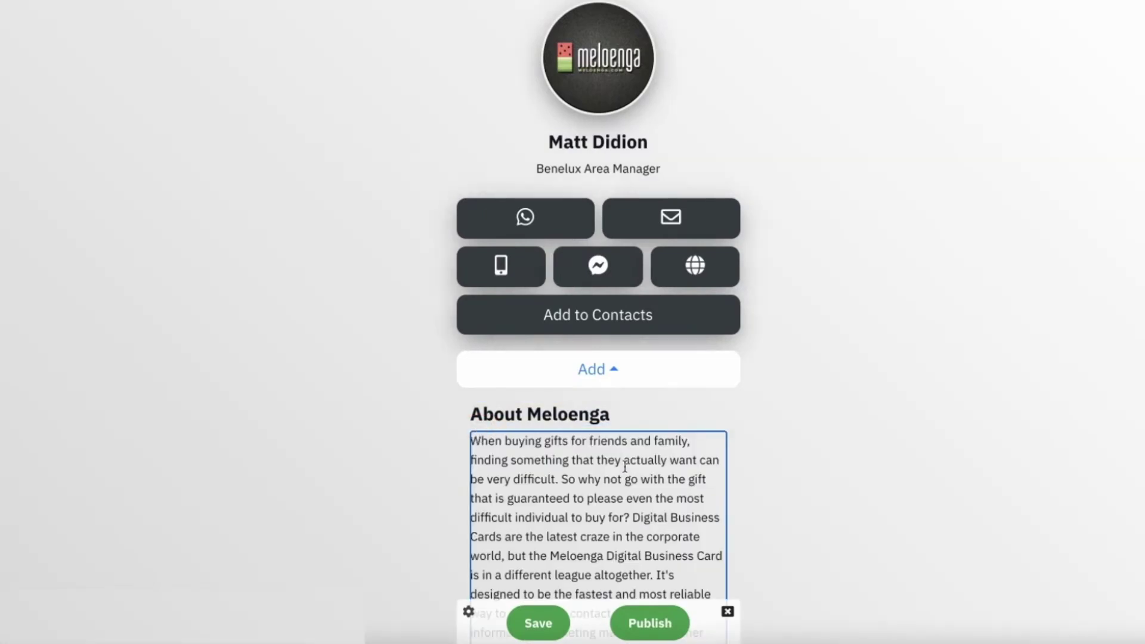
scroll(625, 467, "down", 5)
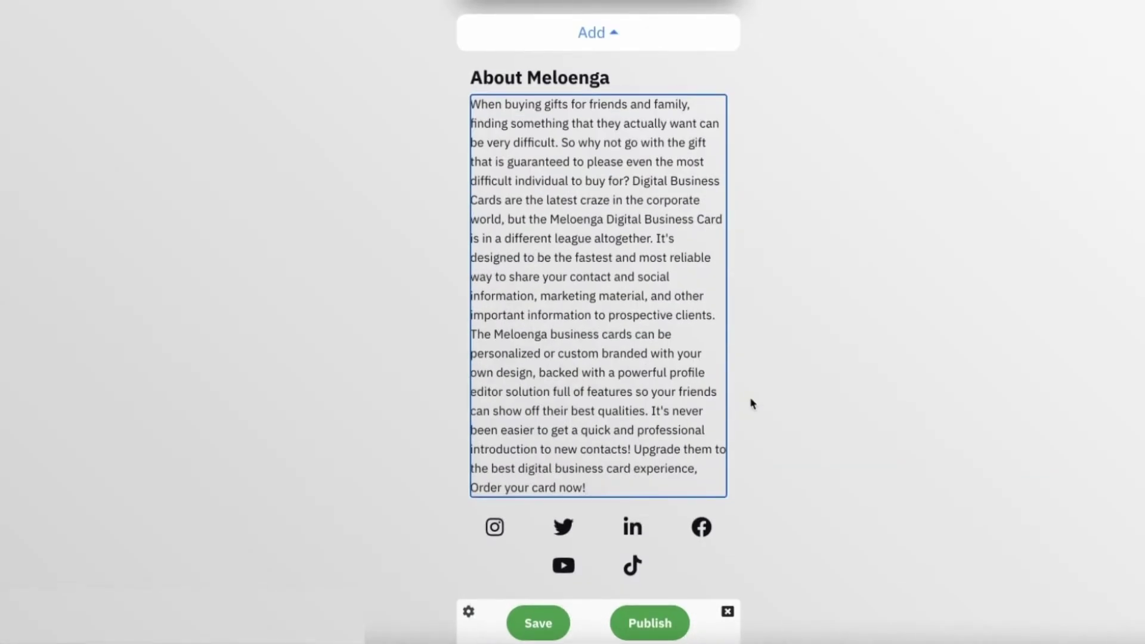
left_click(752, 404)
left_click(597, 52)
left_click(534, 141)
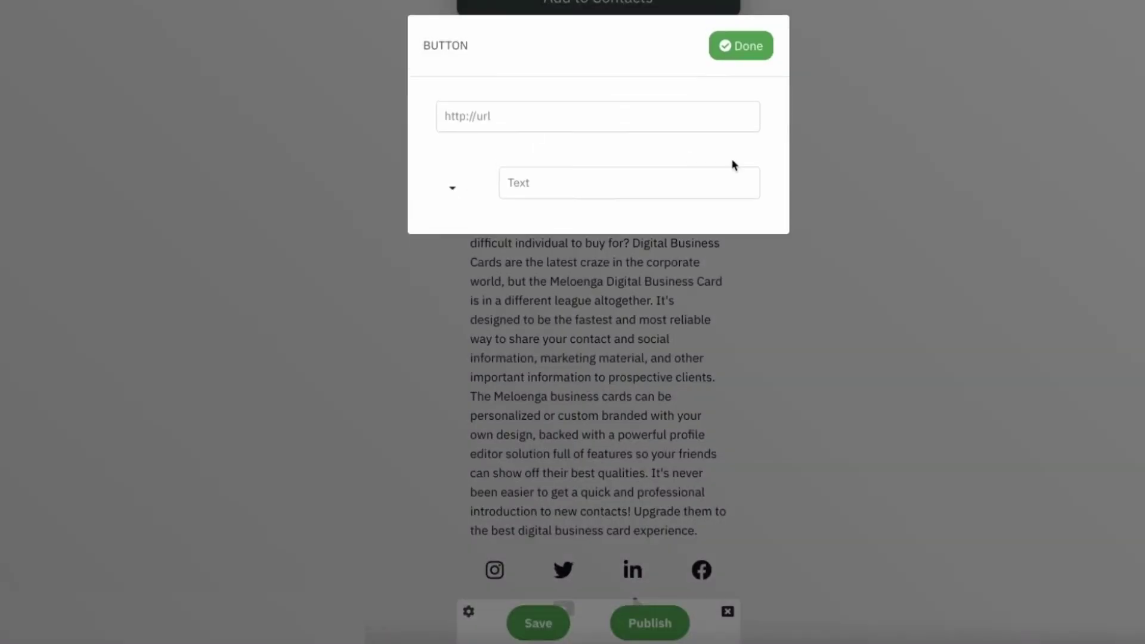
left_click(613, 113)
type("https://www.meloenga.com/")
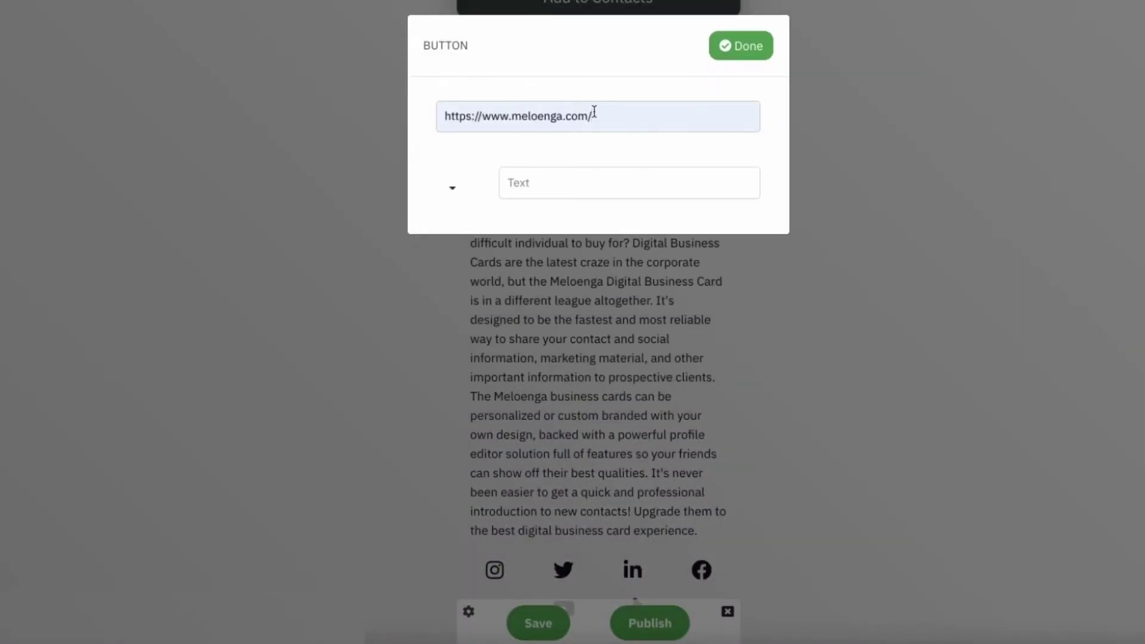
type("shop/")
left_click(589, 184)
type("Order your card now!")
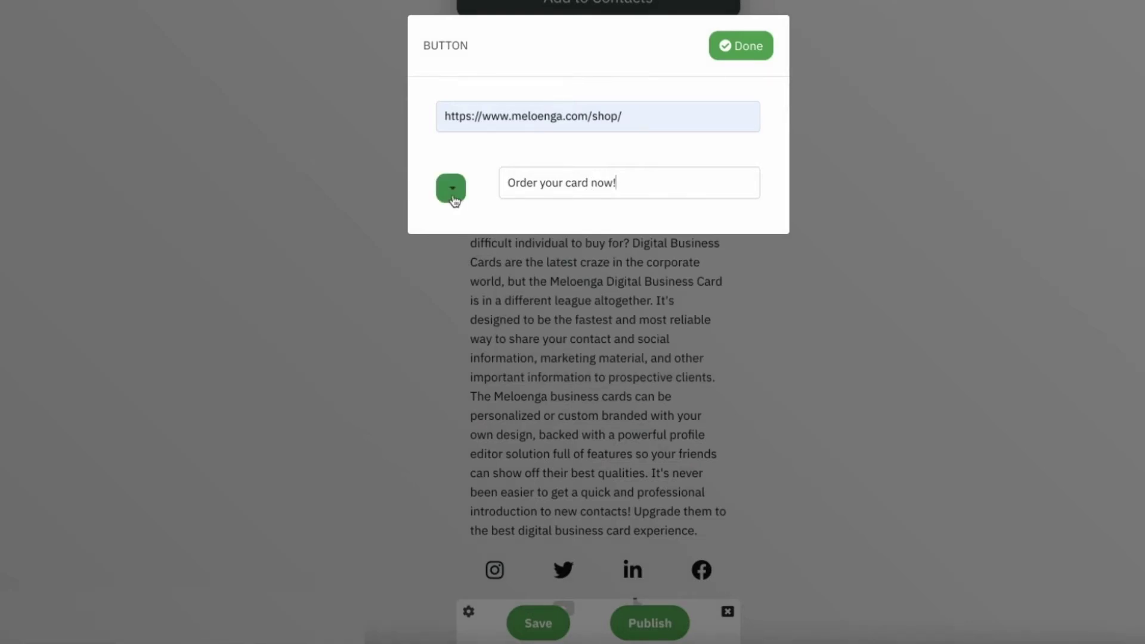
Step: Give the Order your card now! button the paper-plane icon and finish it
left_click(453, 197)
left_click(453, 200)
scroll(540, 276, "down", 5)
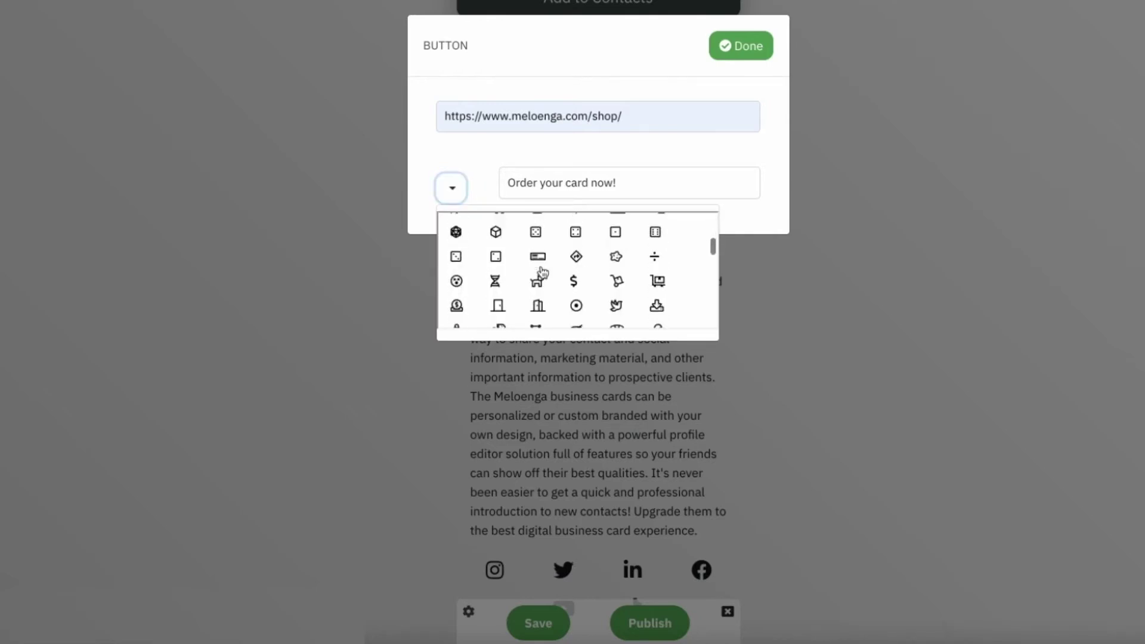
scroll(541, 273, "down", 5)
scroll(542, 272, "down", 10)
scroll(541, 272, "down", 10)
left_click(535, 227)
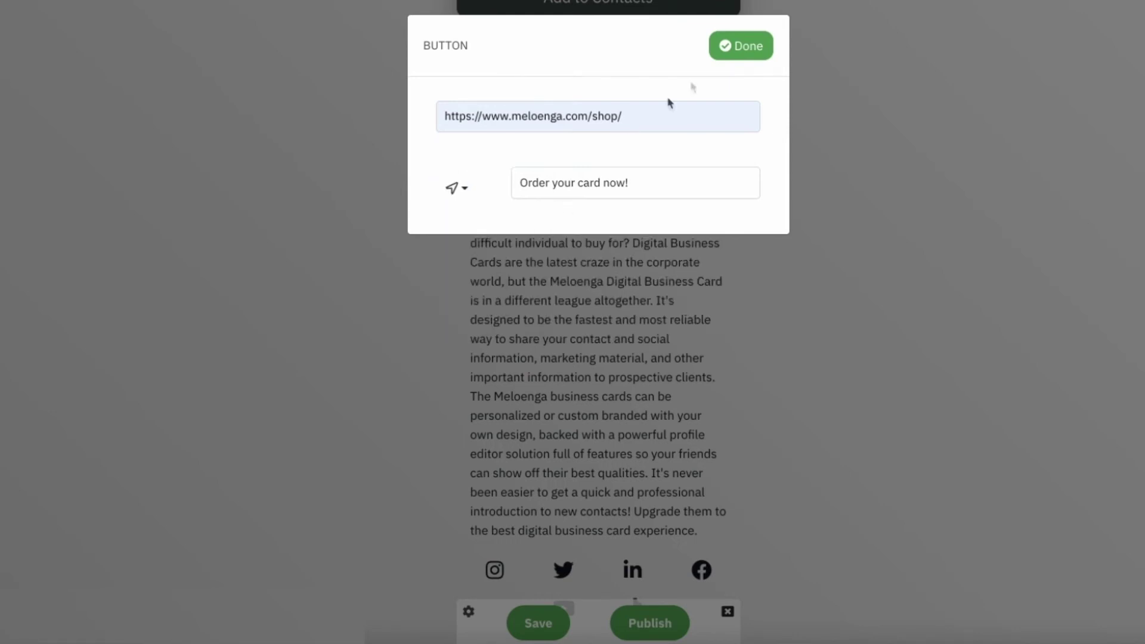
left_click(731, 49)
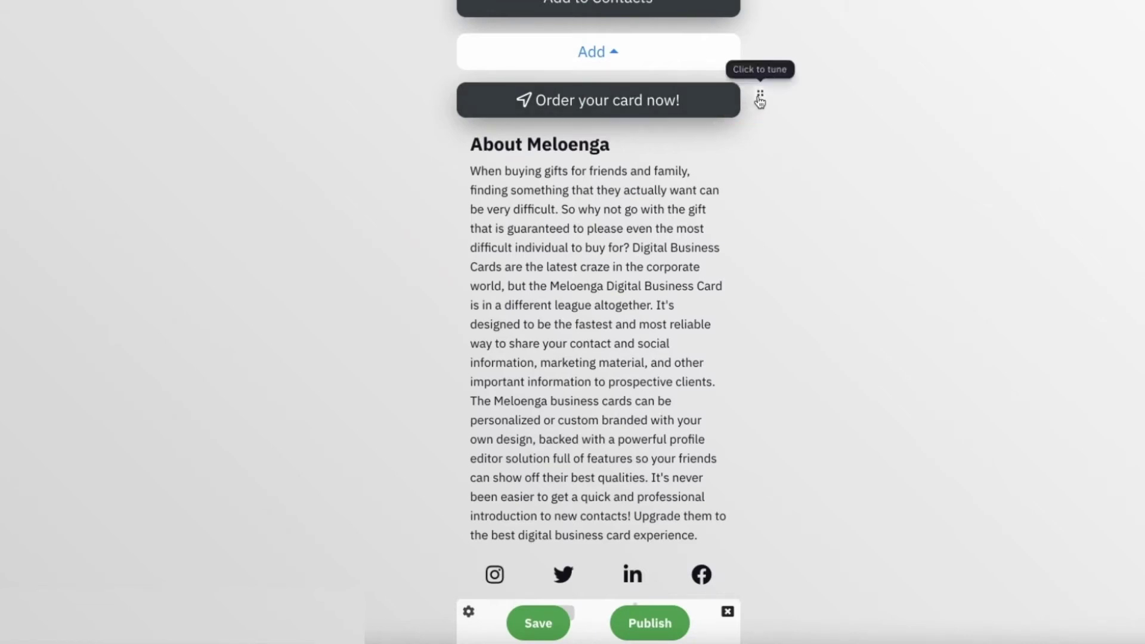
Step: Shift the 'Order your card now!' button beneath the About Meloenga text, then remove it from the card
left_click(760, 99)
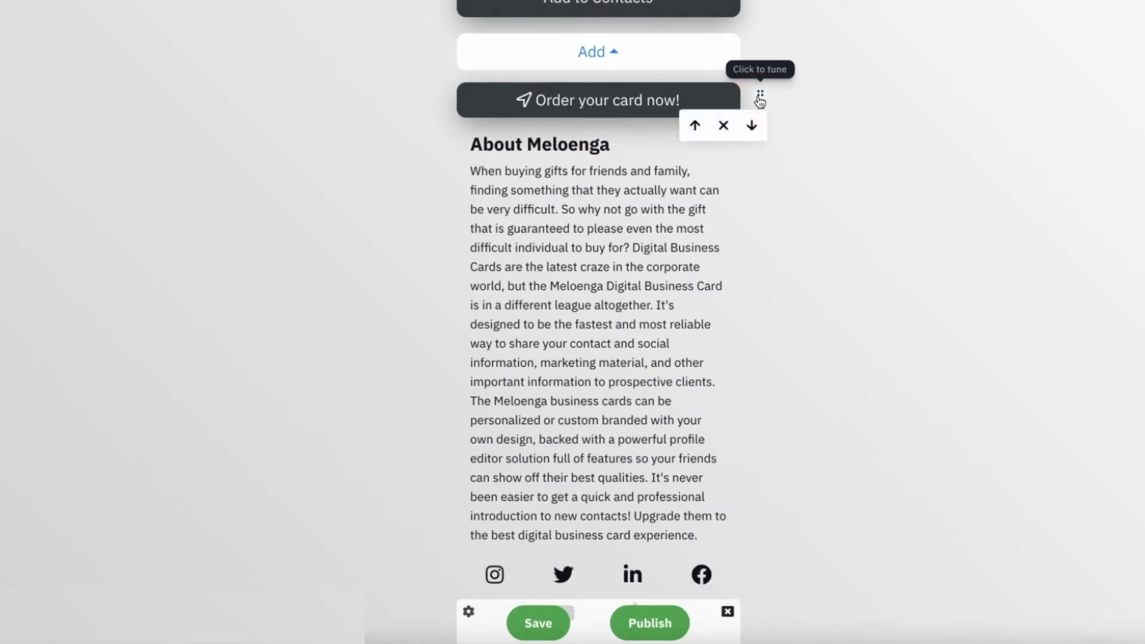
left_click(751, 123)
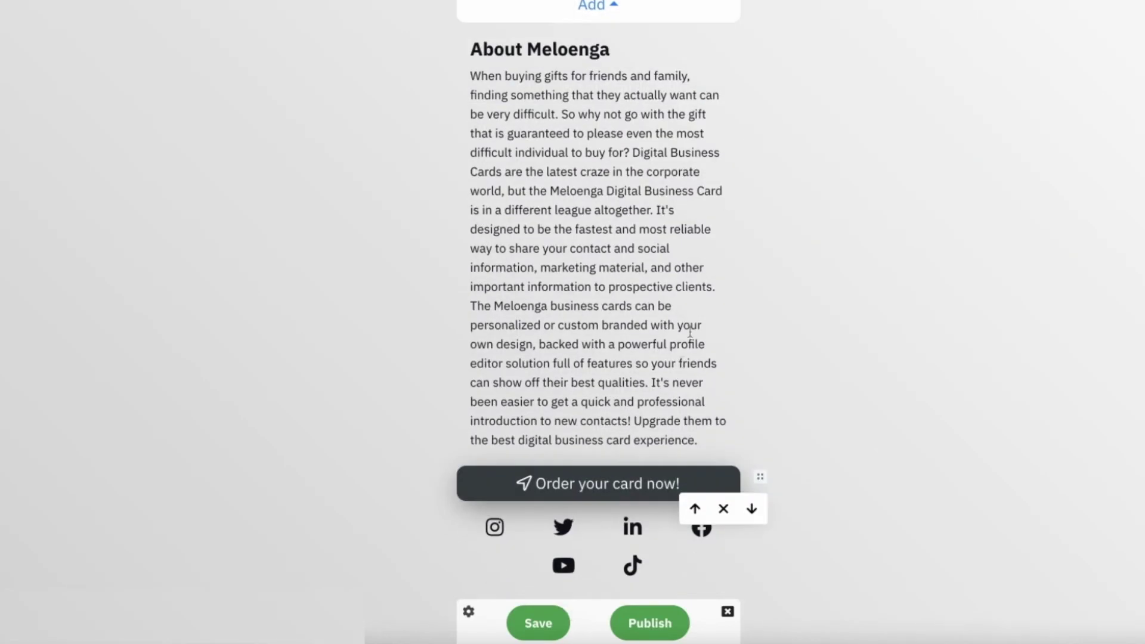
left_click(722, 509)
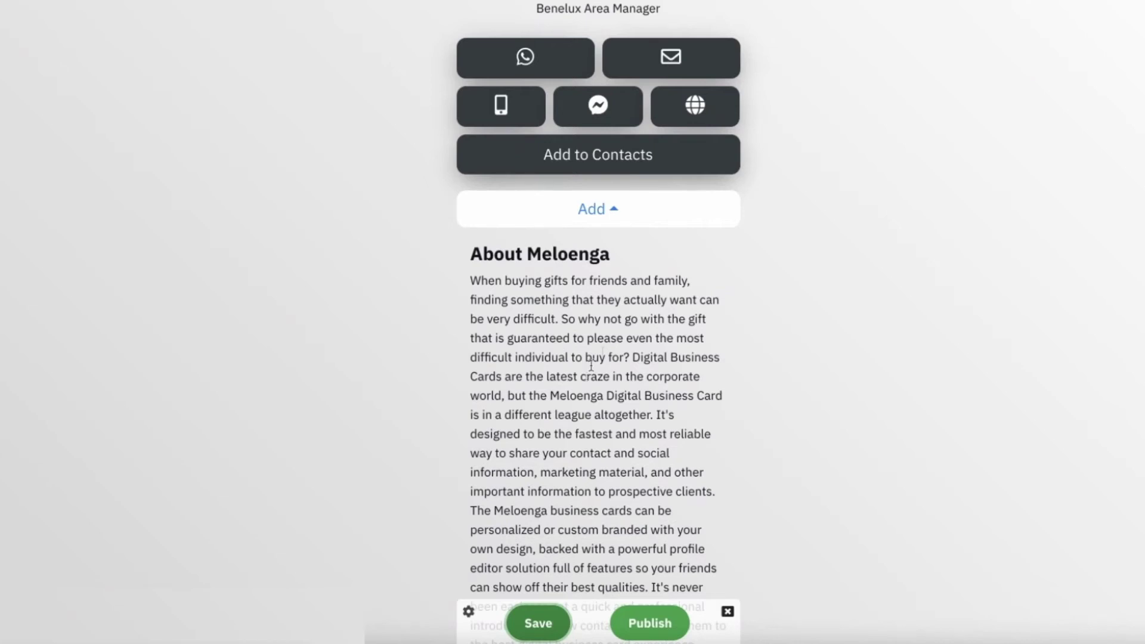
left_click(759, 256)
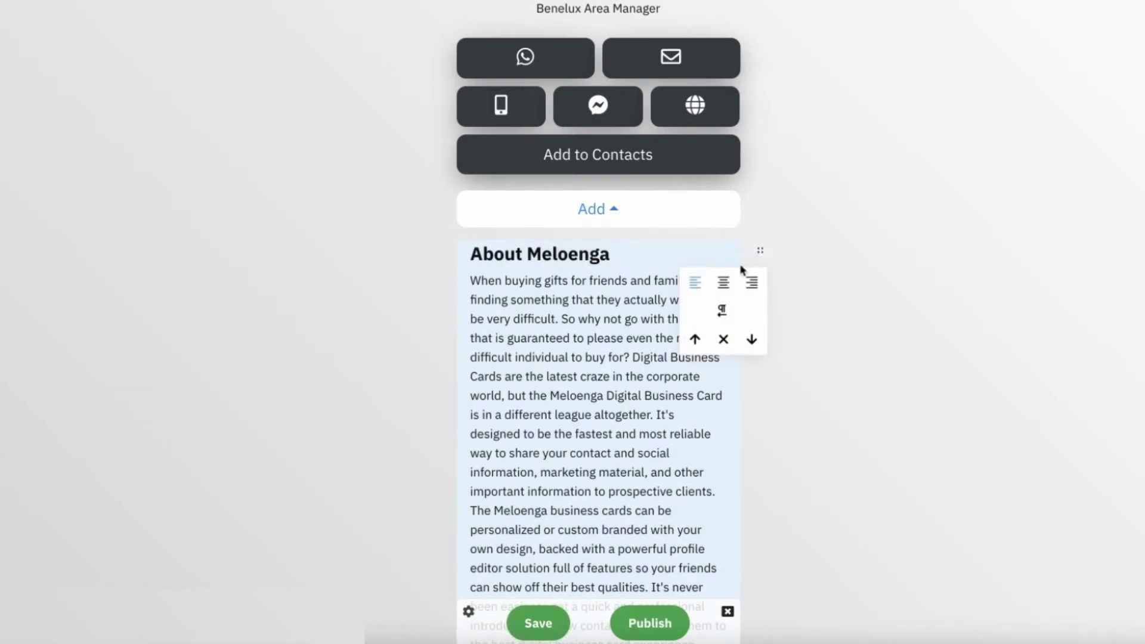
left_click(725, 283)
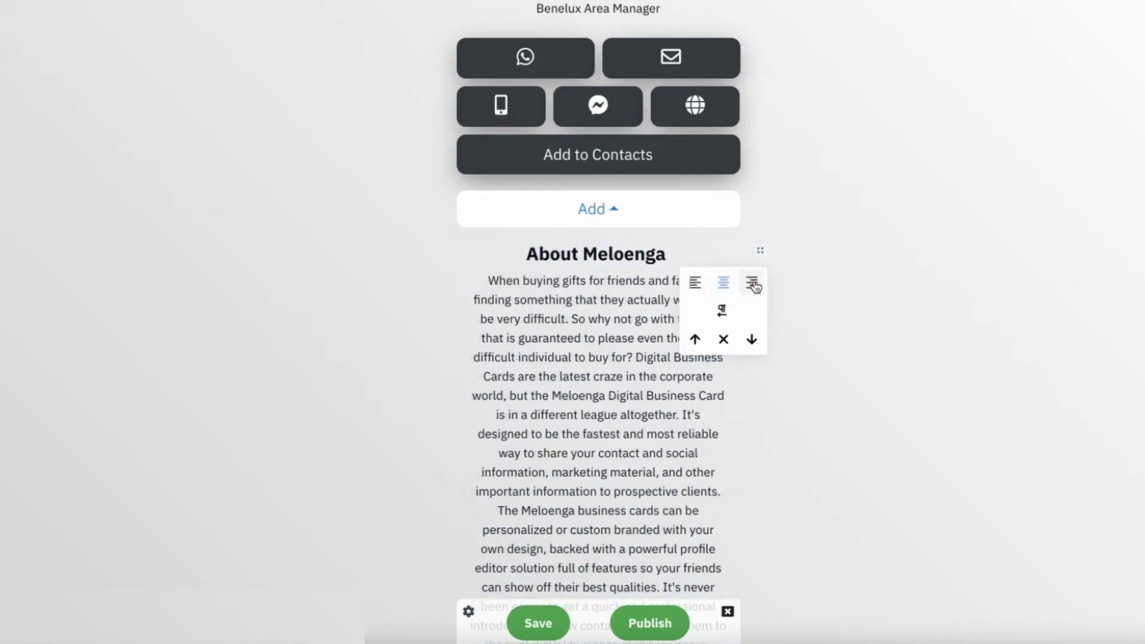
left_click(753, 283)
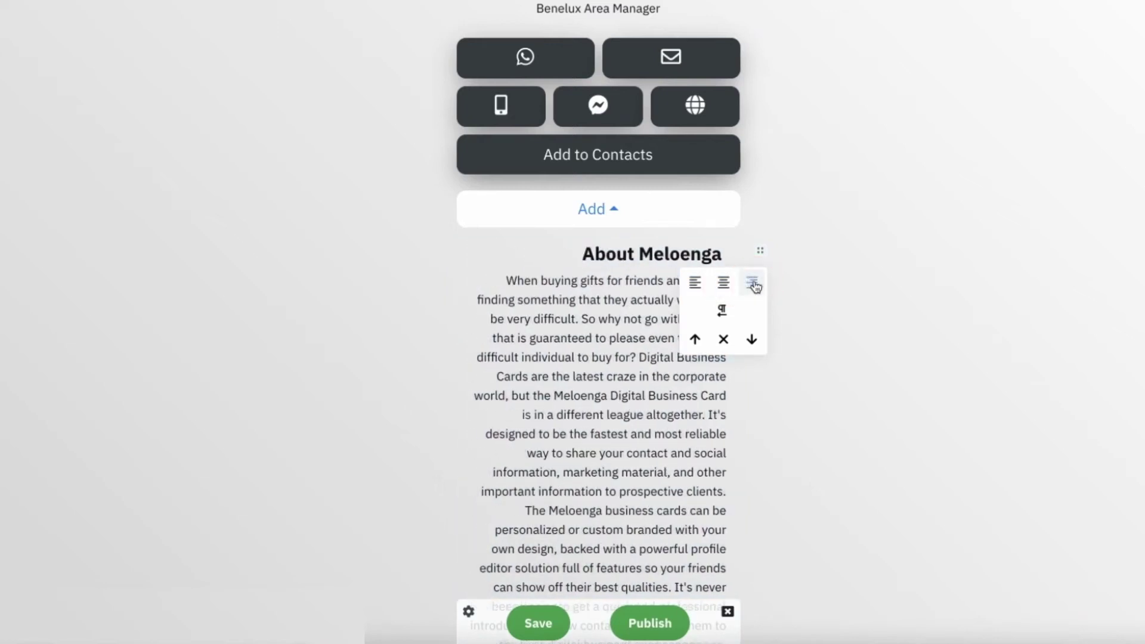
left_click(696, 284)
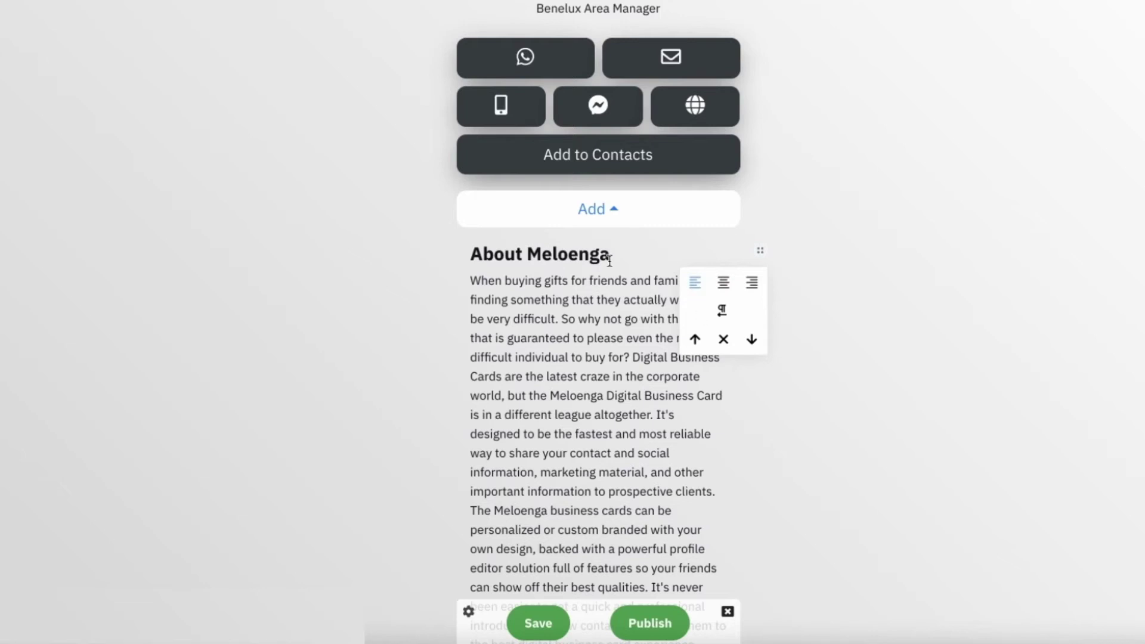
left_click(634, 217)
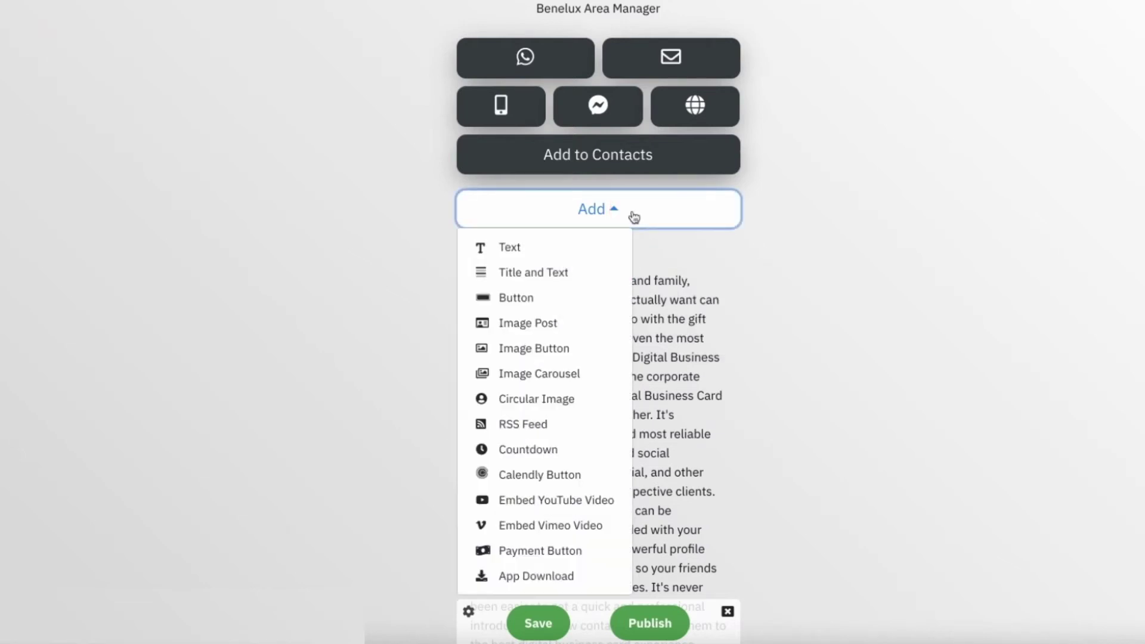
left_click(564, 272)
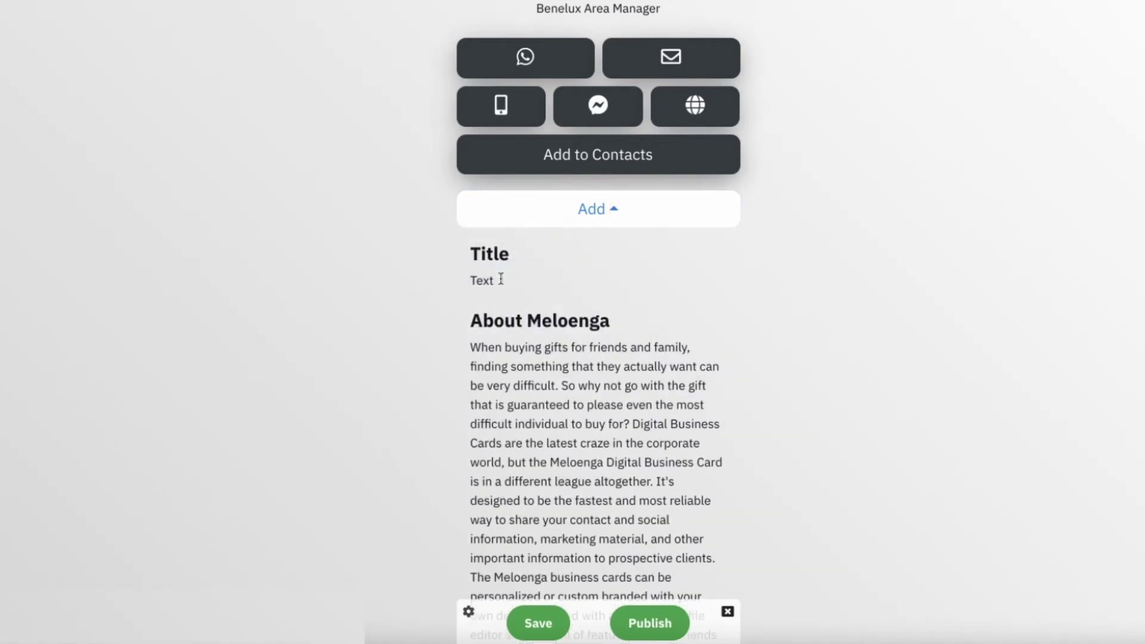
left_click(761, 250)
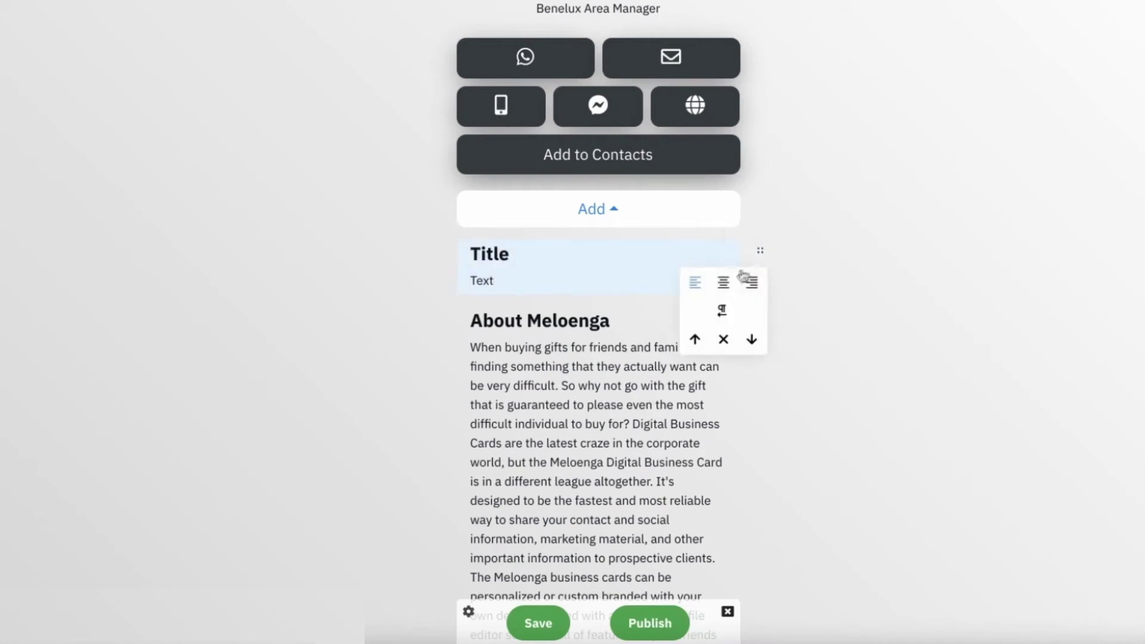
left_click(723, 312)
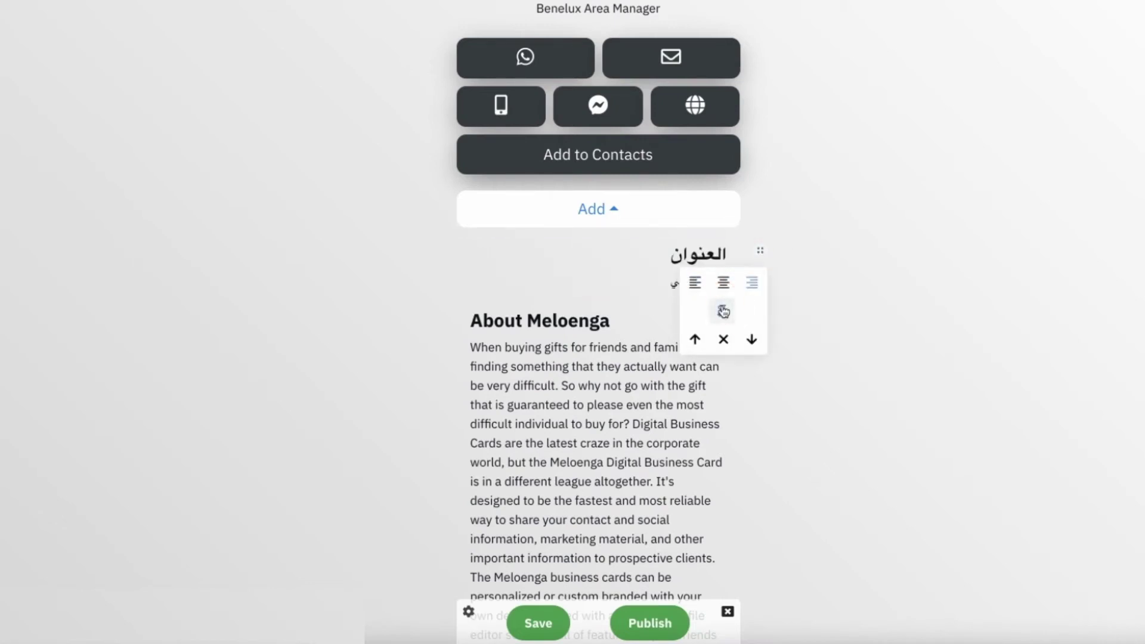
left_click(698, 271)
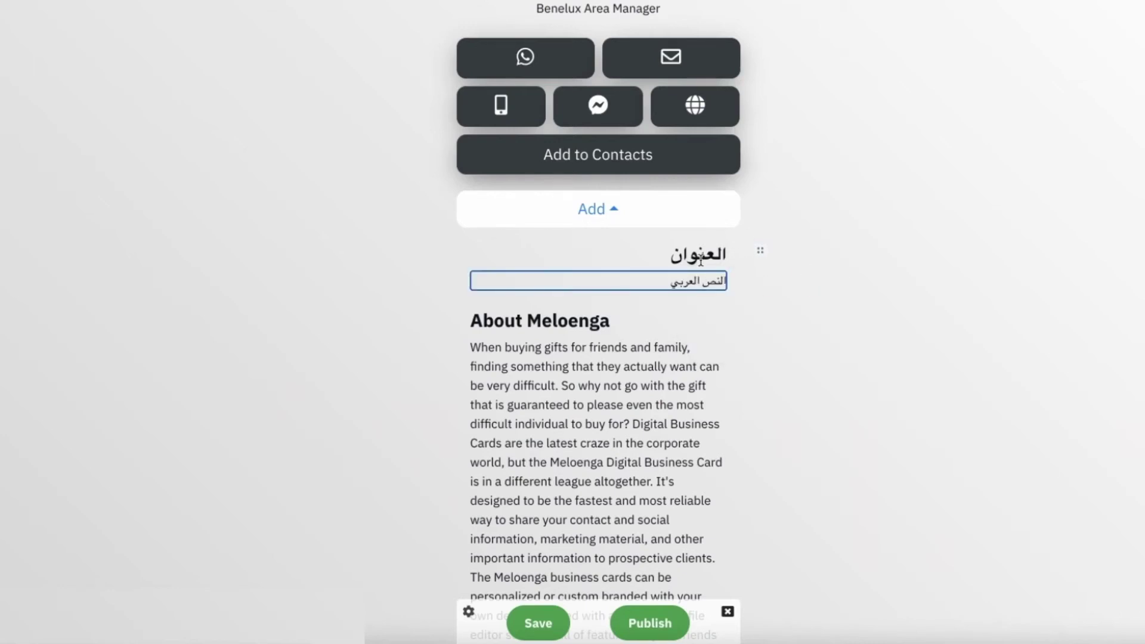
left_click(760, 251)
left_click(724, 339)
left_click(725, 341)
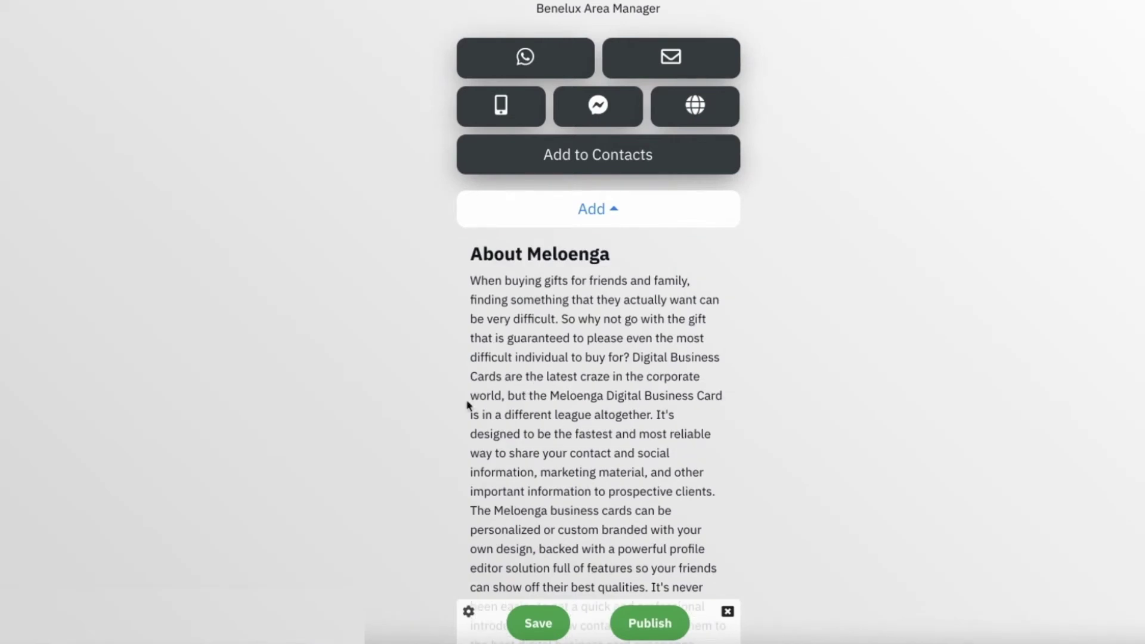
Step: Add an image post block and upload 'Meloenga Digital Business card.jpg' as its image
left_click(668, 222)
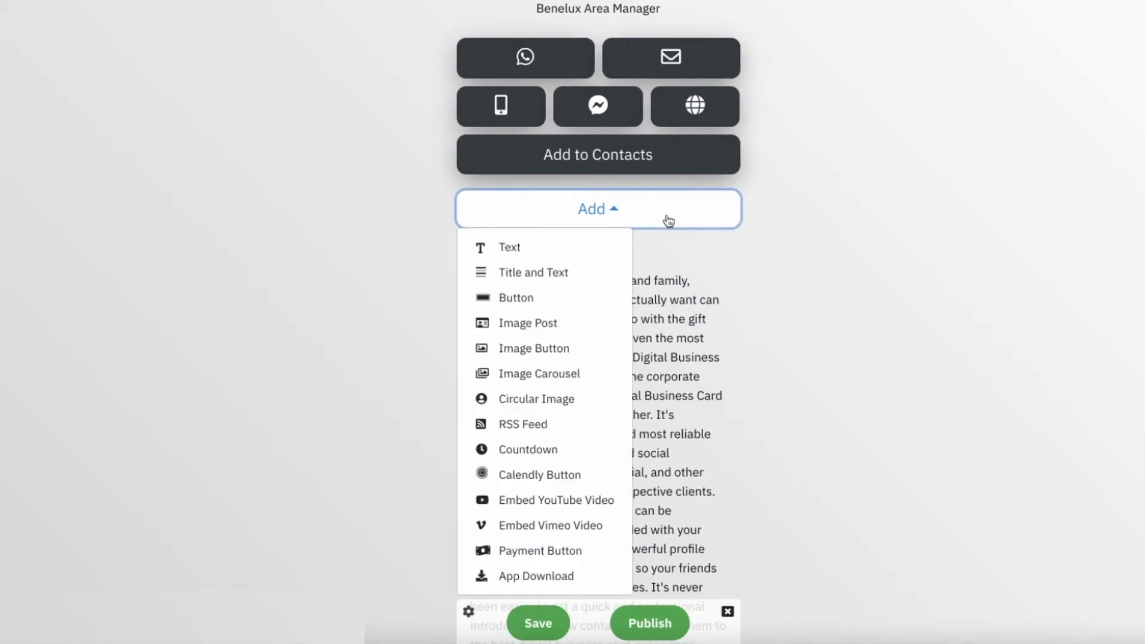
left_click(524, 322)
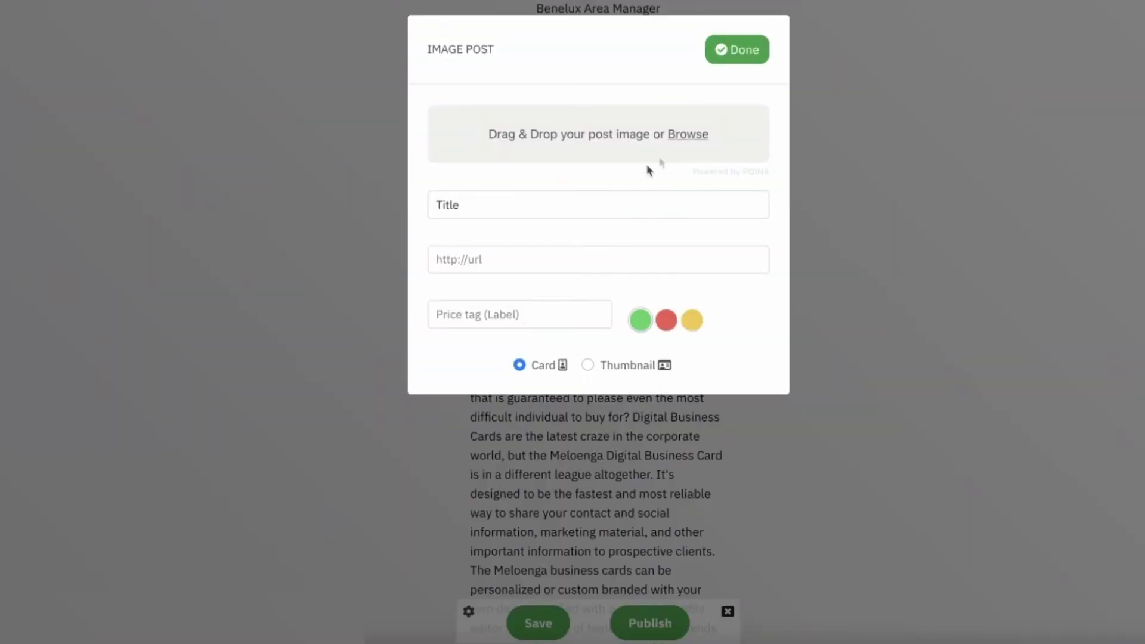
left_click(688, 136)
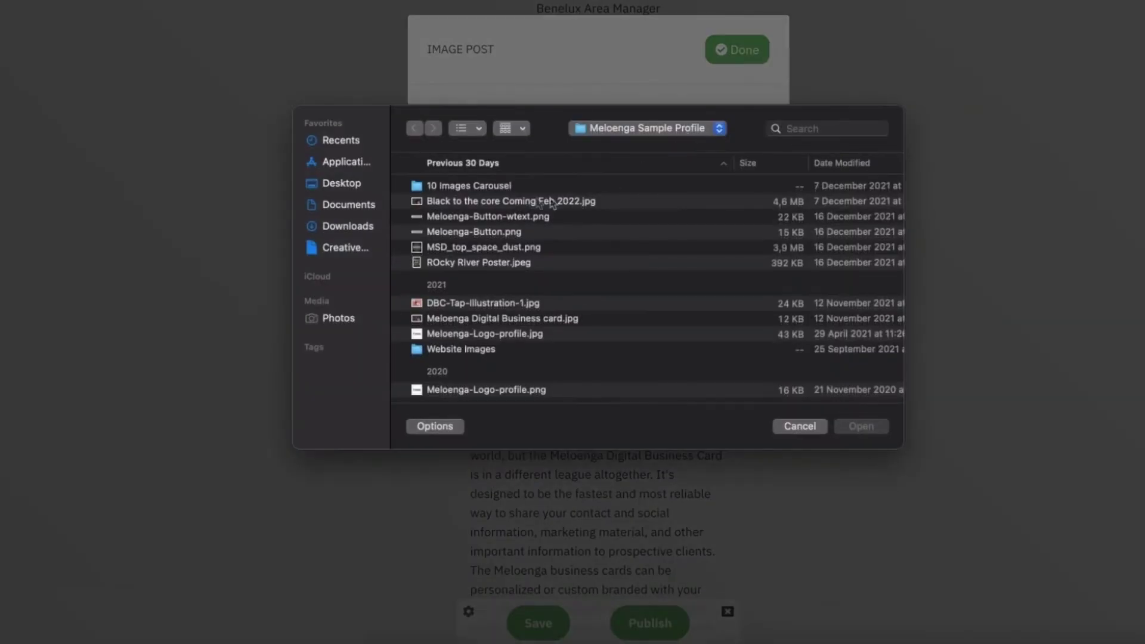
left_click(486, 319)
key("space")
key("space")
left_click(874, 433)
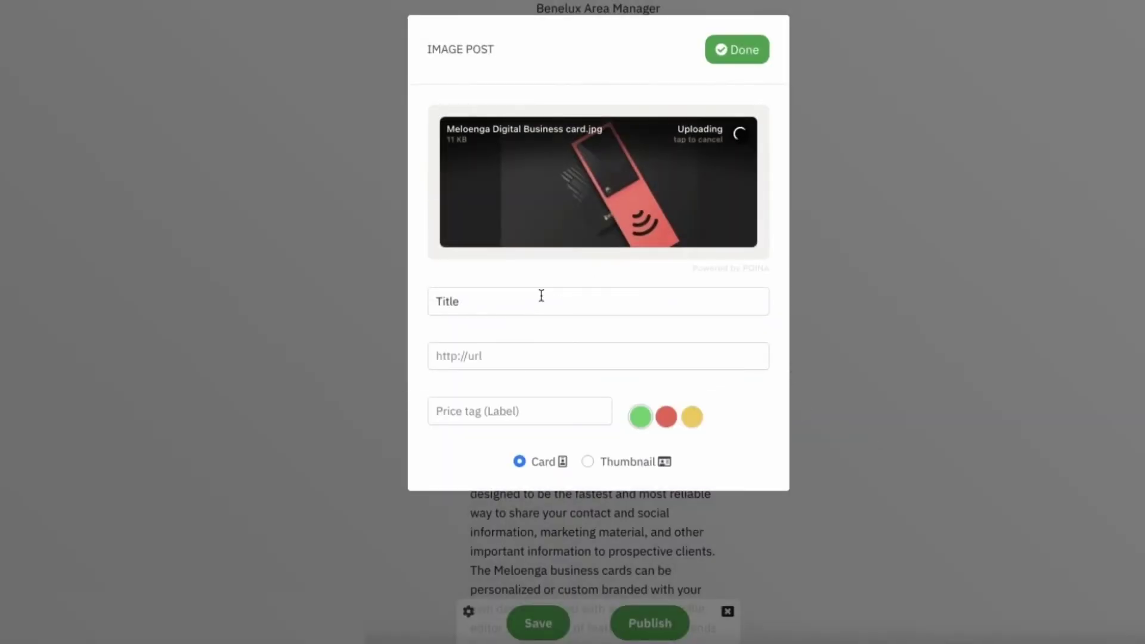
left_click(541, 295)
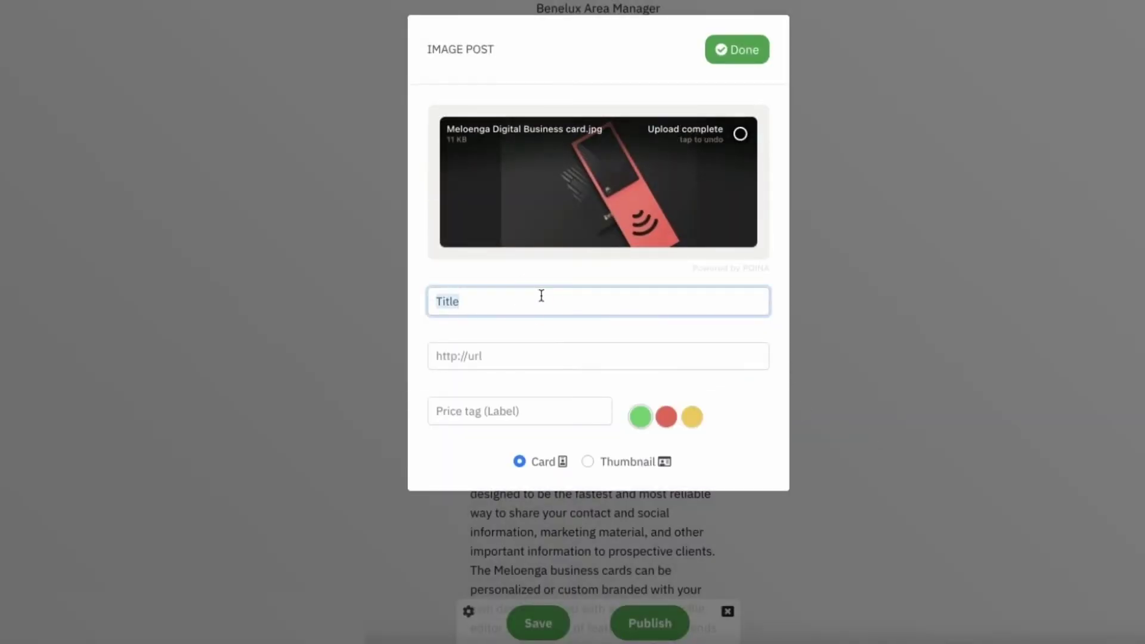
Step: Title the post 'Order for a free personalization' and paste in the meloenga product link
type("or")
key("BackSpace")
key("BackSpace")
type("Ord")
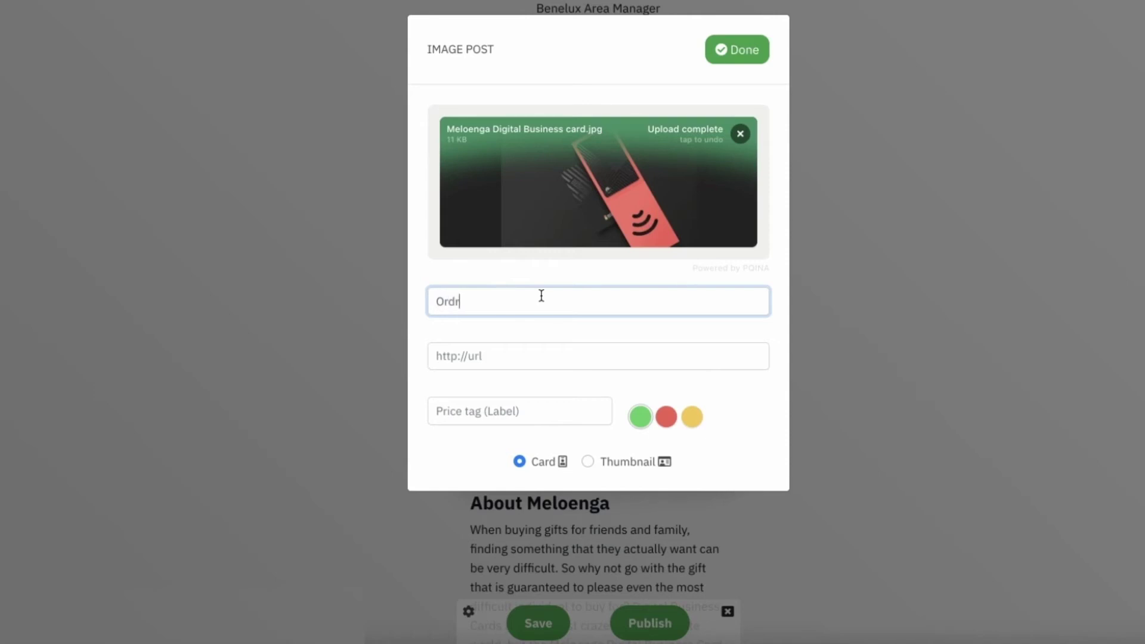
type("er for a free personalization")
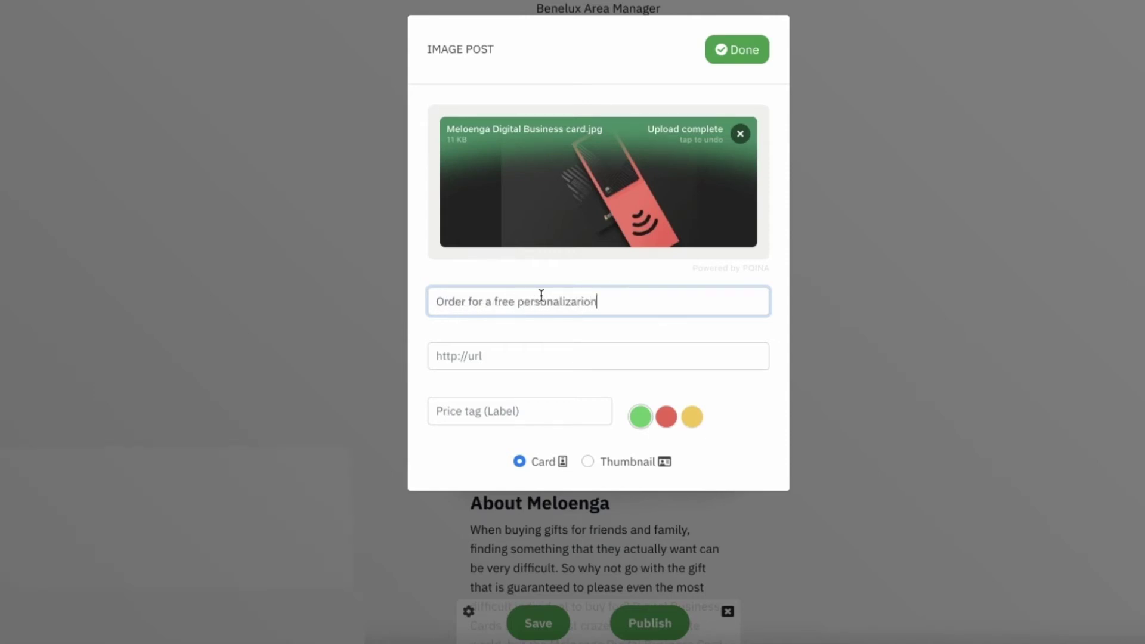
left_click(444, 356)
type("https://www.meloenga.com/product/meloenga-digital-business-card-black")
Step: Give the post a red '43Euros' price tag
left_click(487, 403)
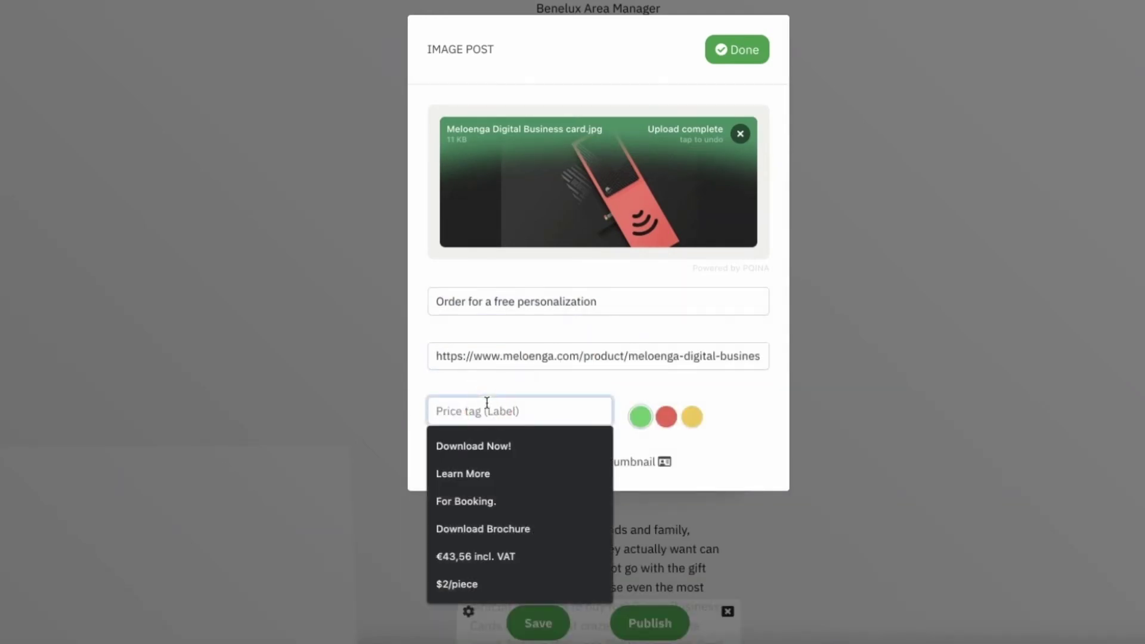
type("43Euros")
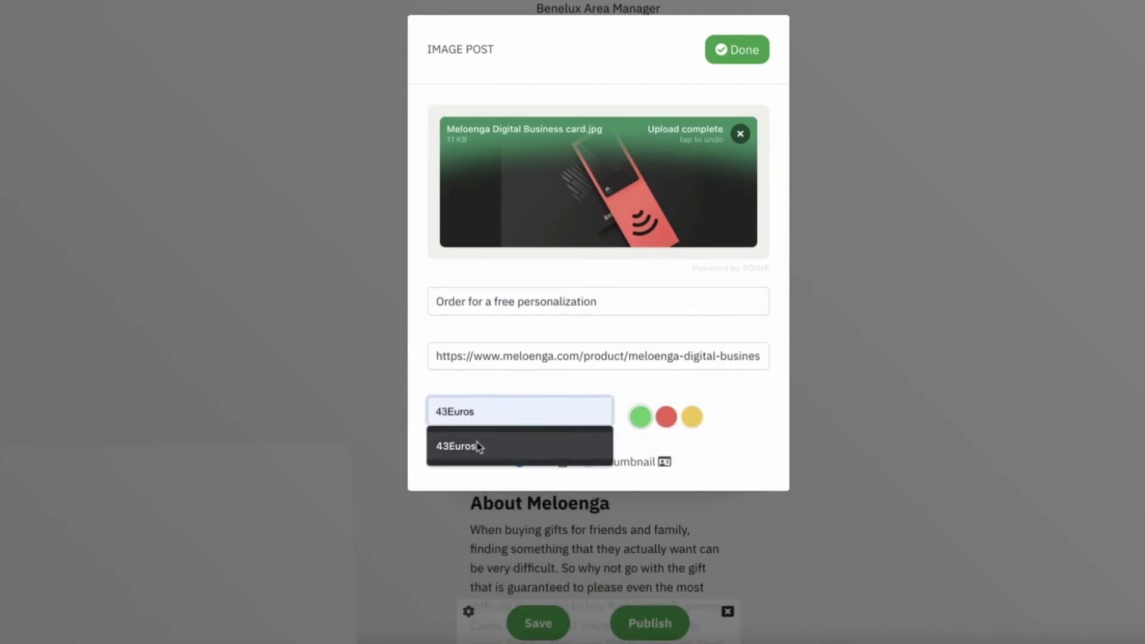
left_click(478, 447)
left_click(667, 418)
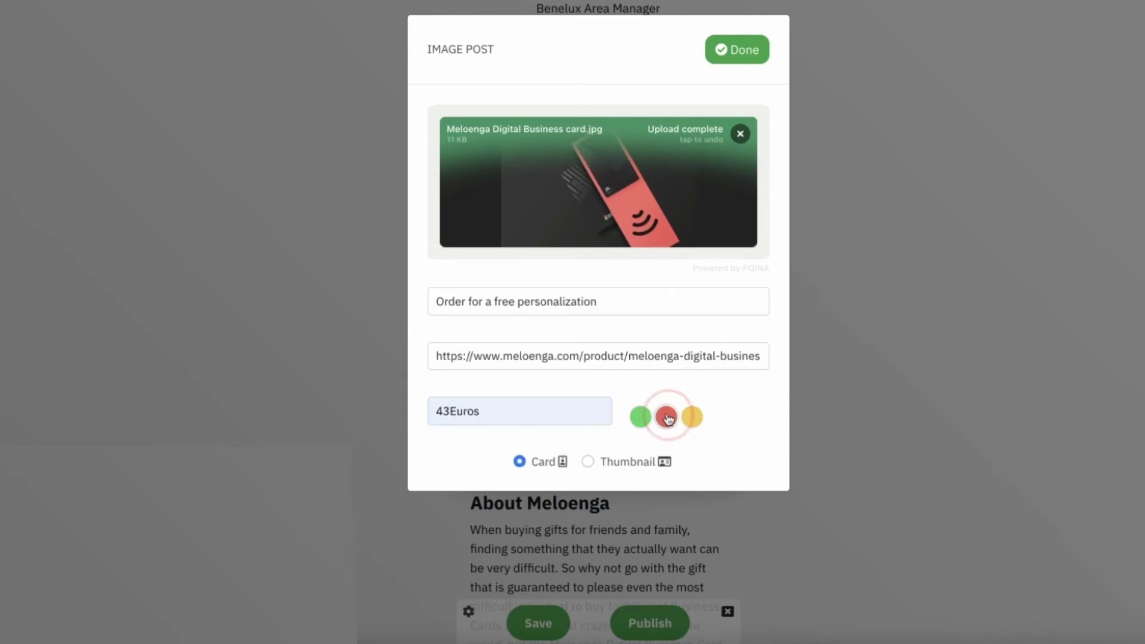
Step: Add the finished 43Euros image post and place it below the About Meloenga text
left_click(750, 56)
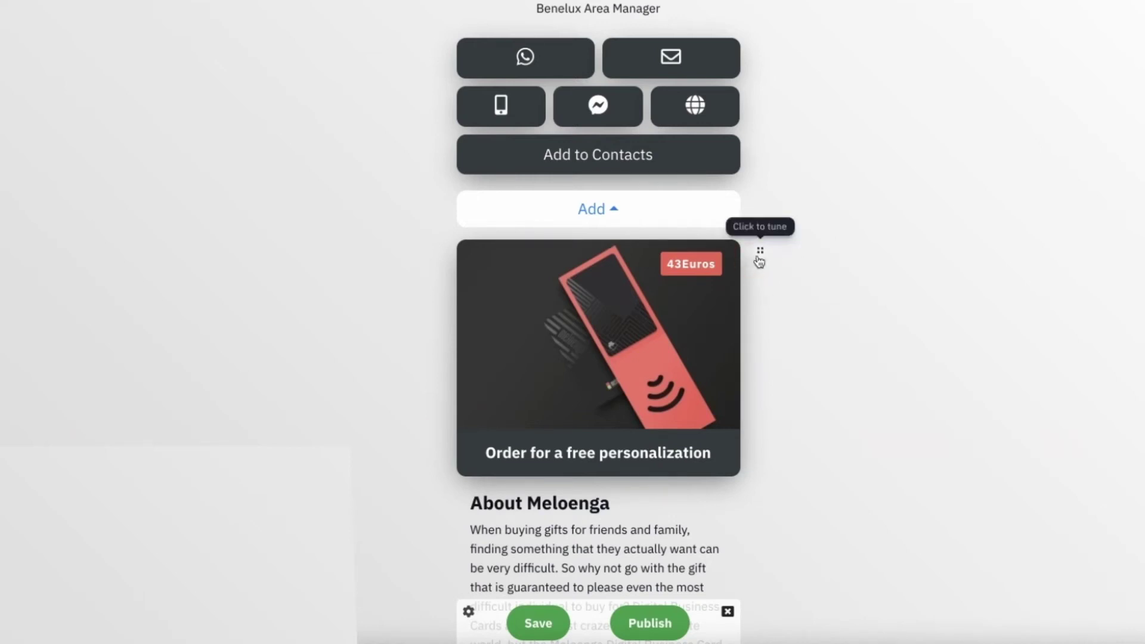
left_click_drag(759, 255, 622, 416)
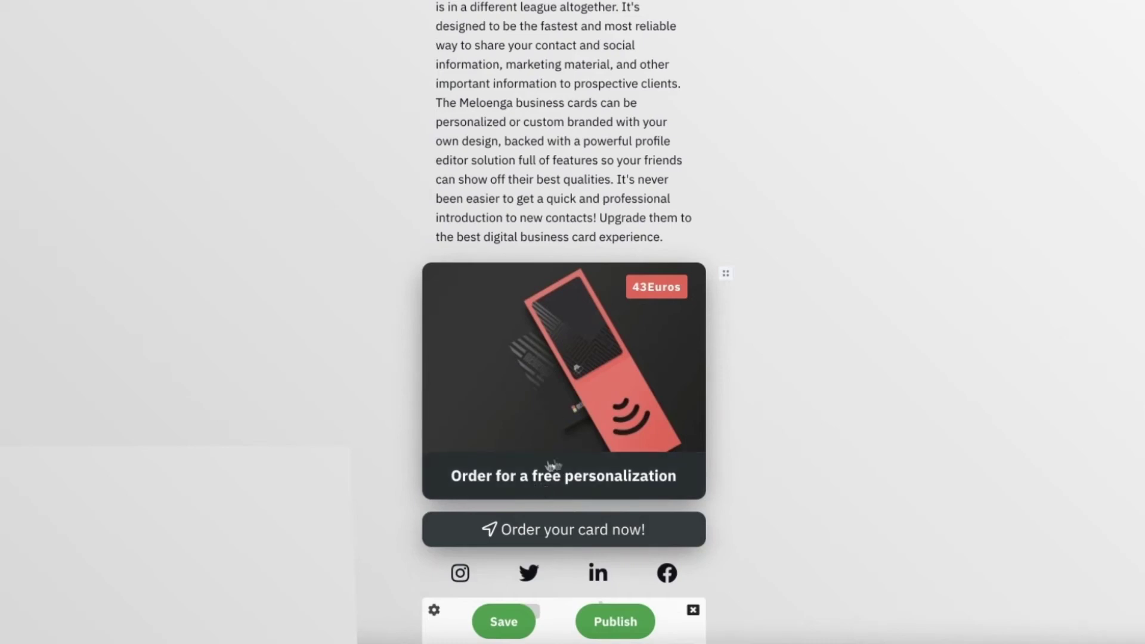
left_click(548, 482)
Step: Delete the image post's title text, then bring up the list of blocks to add
double_click(481, 301)
left_click(482, 305)
key("BackSpace")
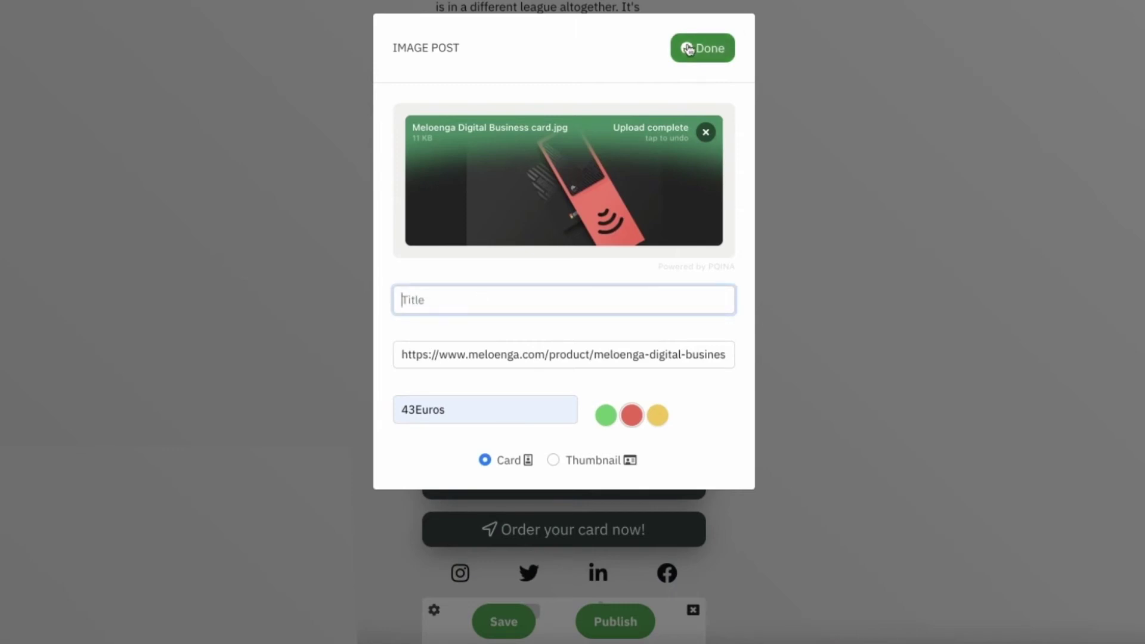
left_click(702, 47)
scroll(695, 191, "up", 5)
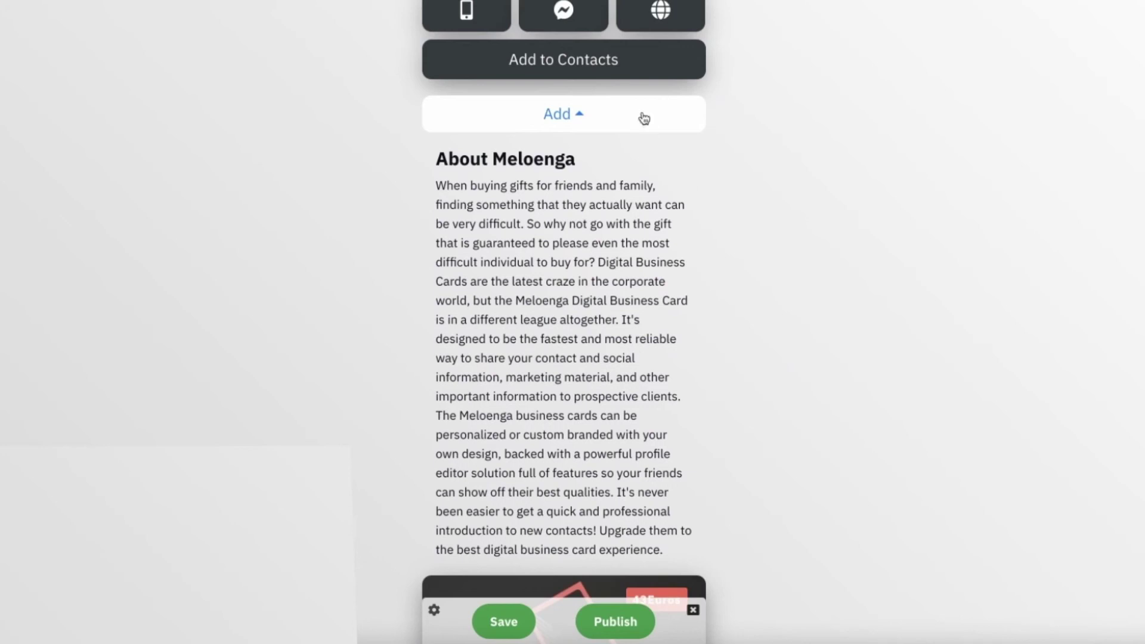
left_click(645, 118)
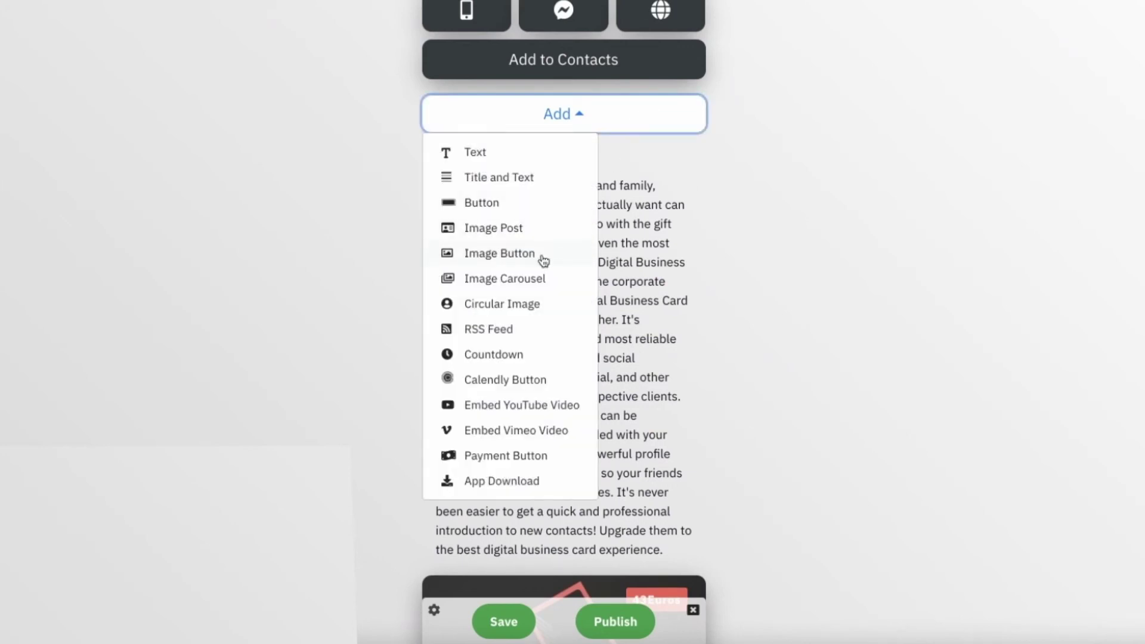
left_click(510, 254)
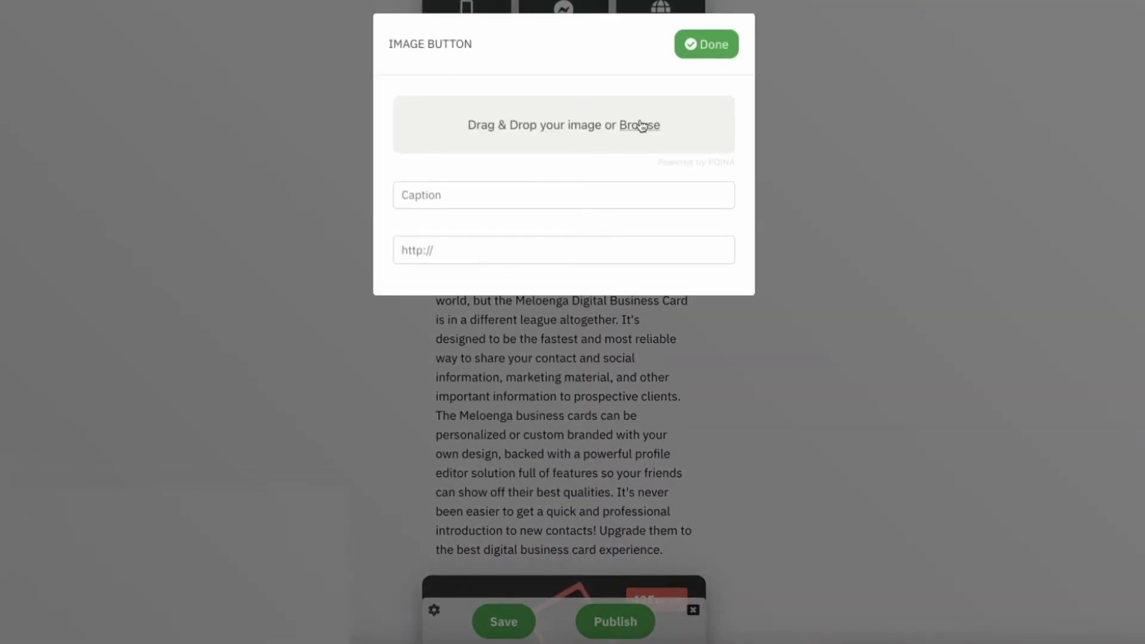
left_click(641, 125)
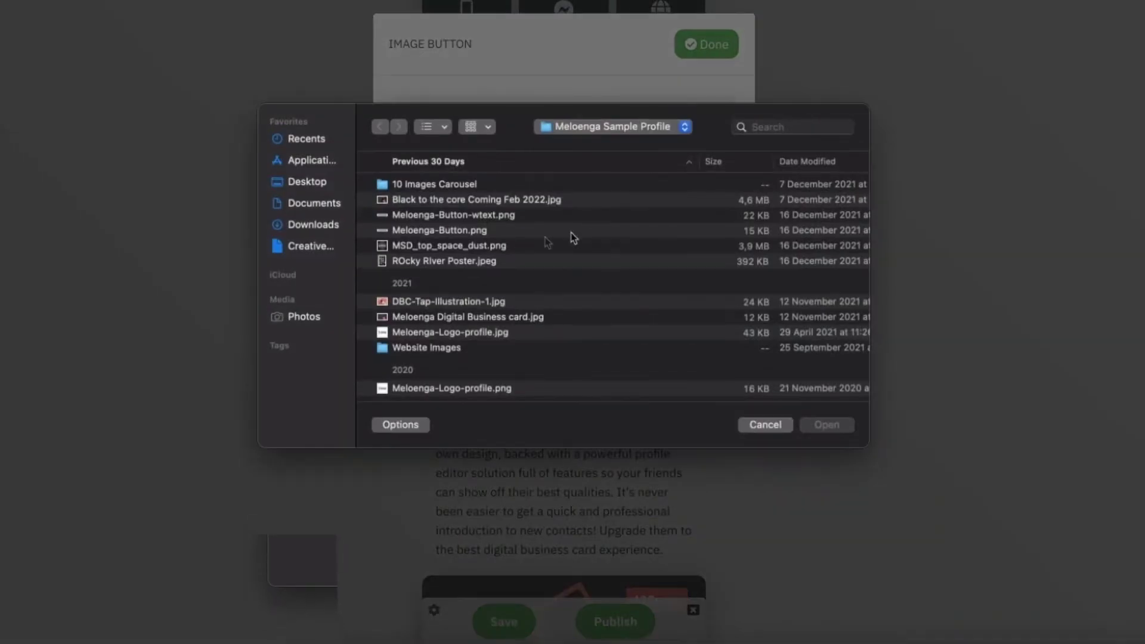
left_click(465, 230)
left_click(469, 216)
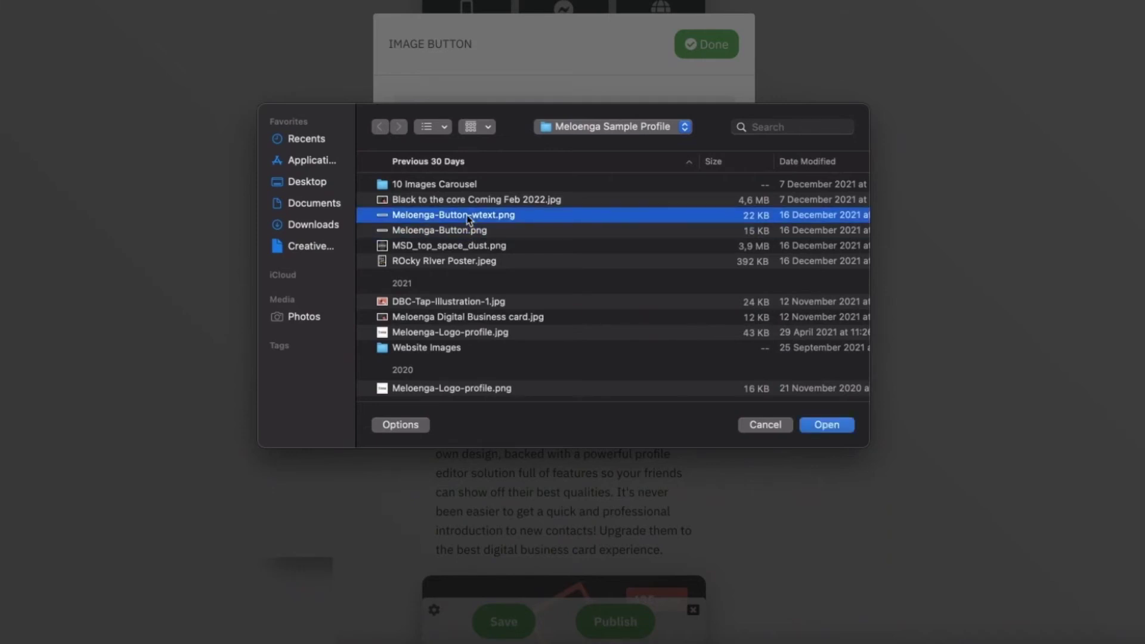
left_click(829, 426)
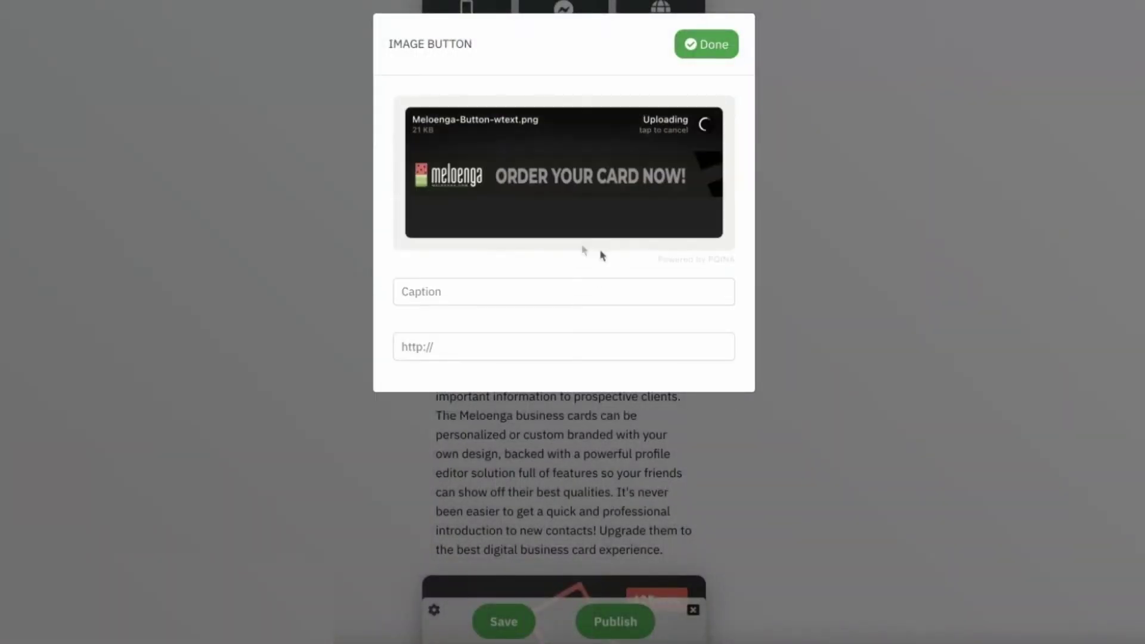
left_click(454, 346)
key("Down")
key("Return")
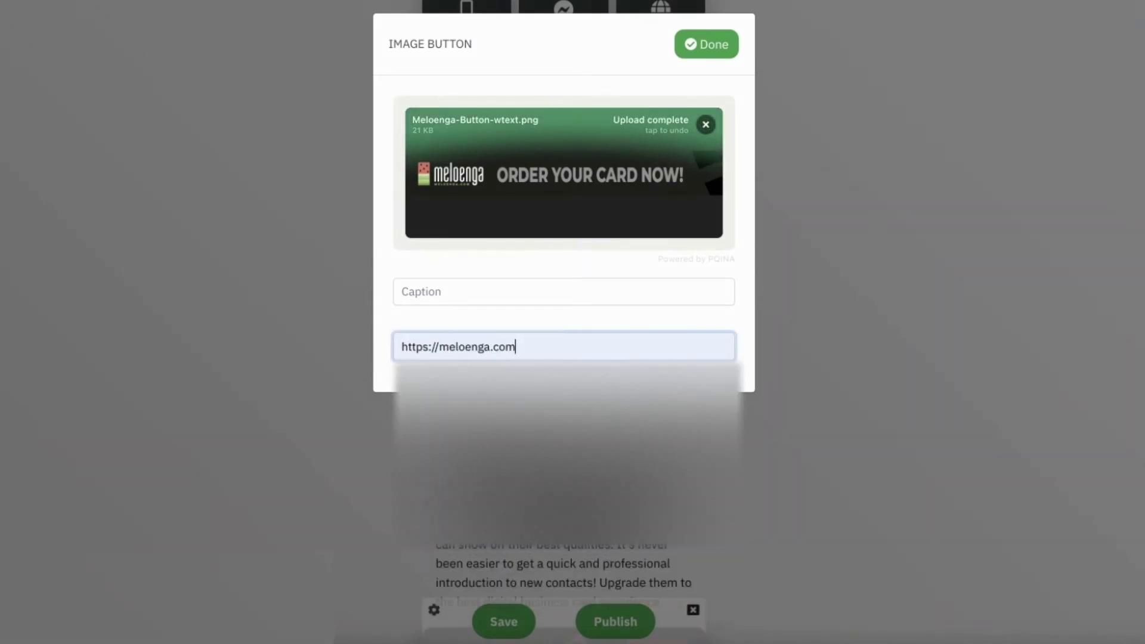
left_click(729, 47)
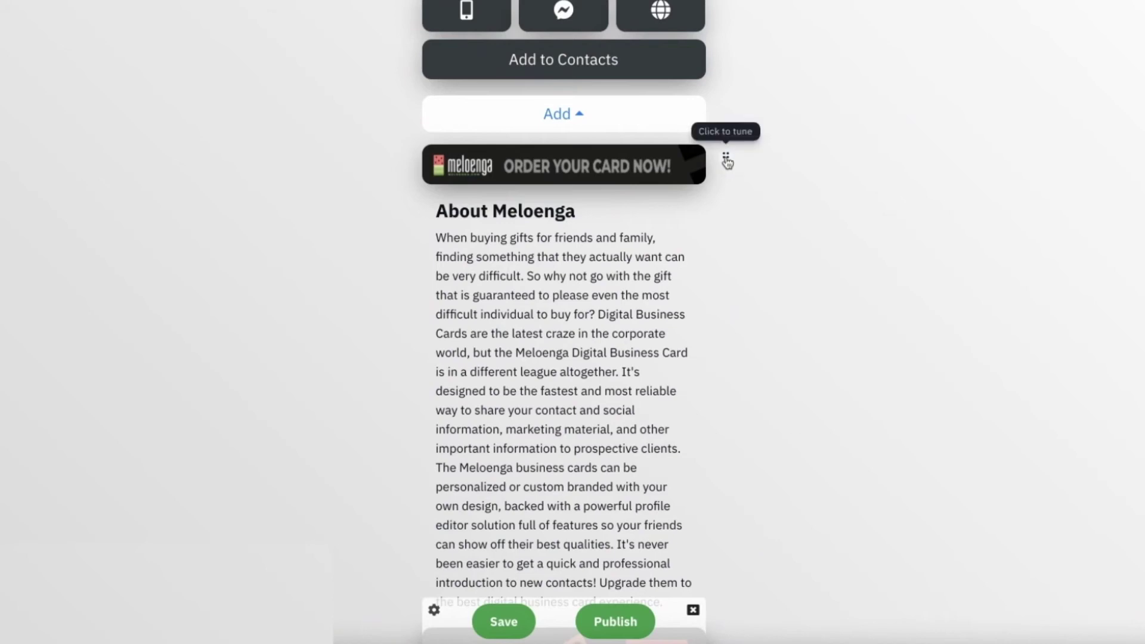
left_click(727, 161)
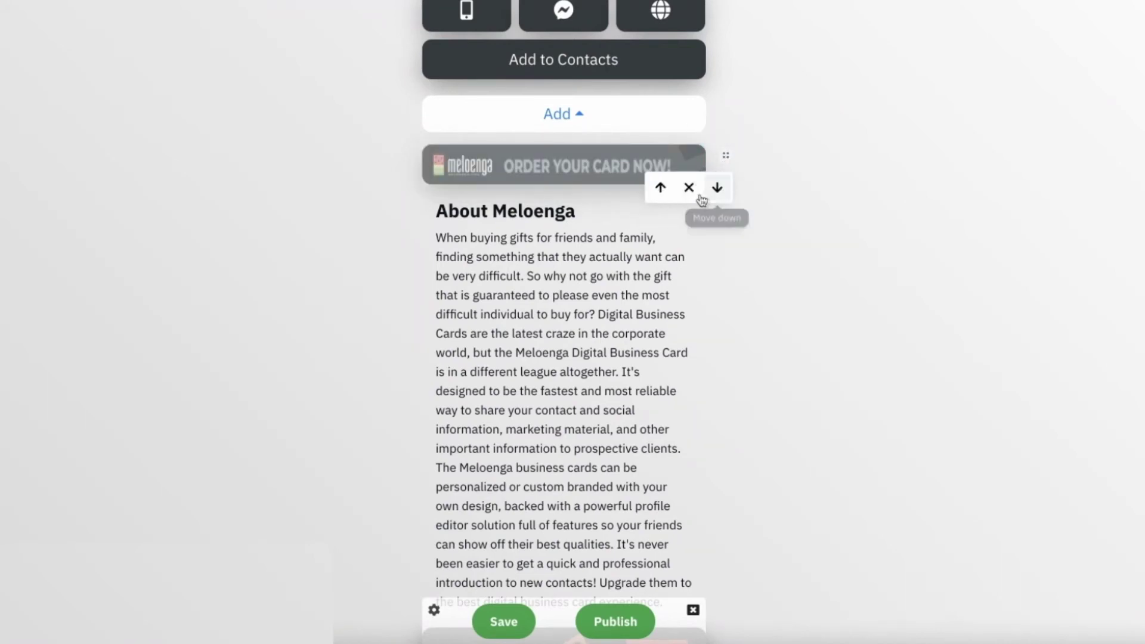
left_click(698, 190)
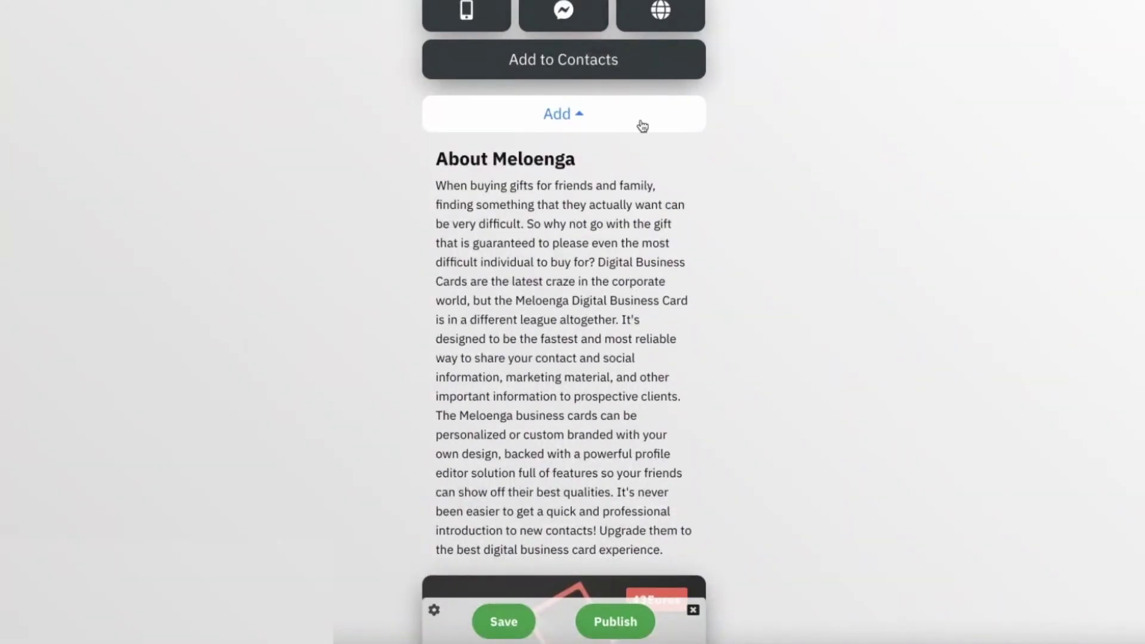
Step: Add an Image Carousel with all ten Meloenga_Card images from the '10 Images Carousel' folder
left_click(642, 125)
left_click(508, 279)
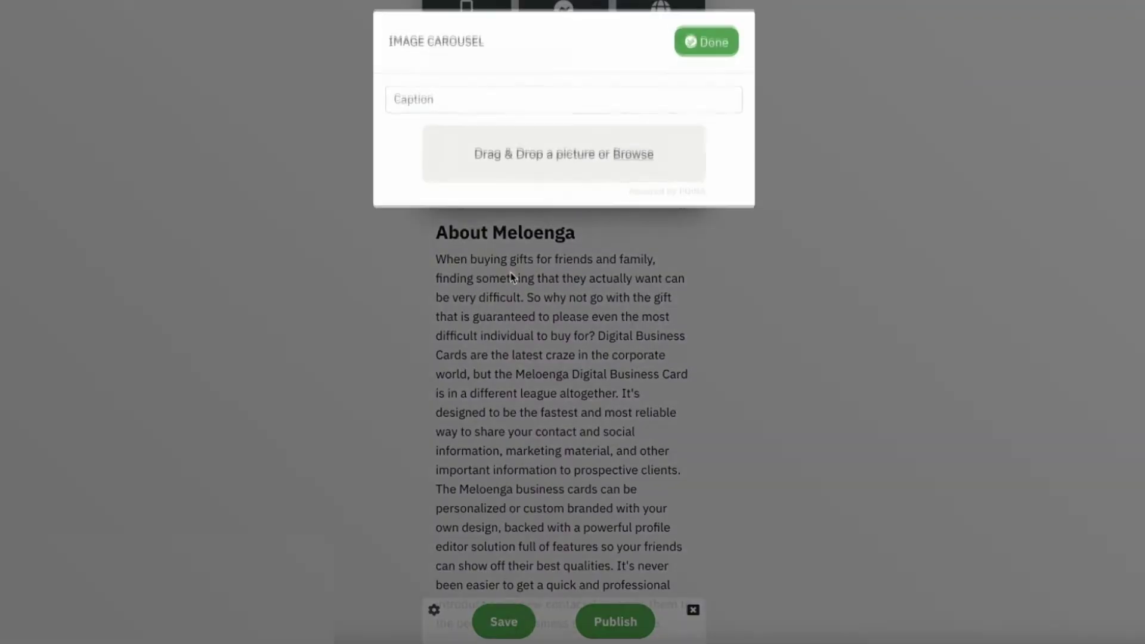
left_click(627, 157)
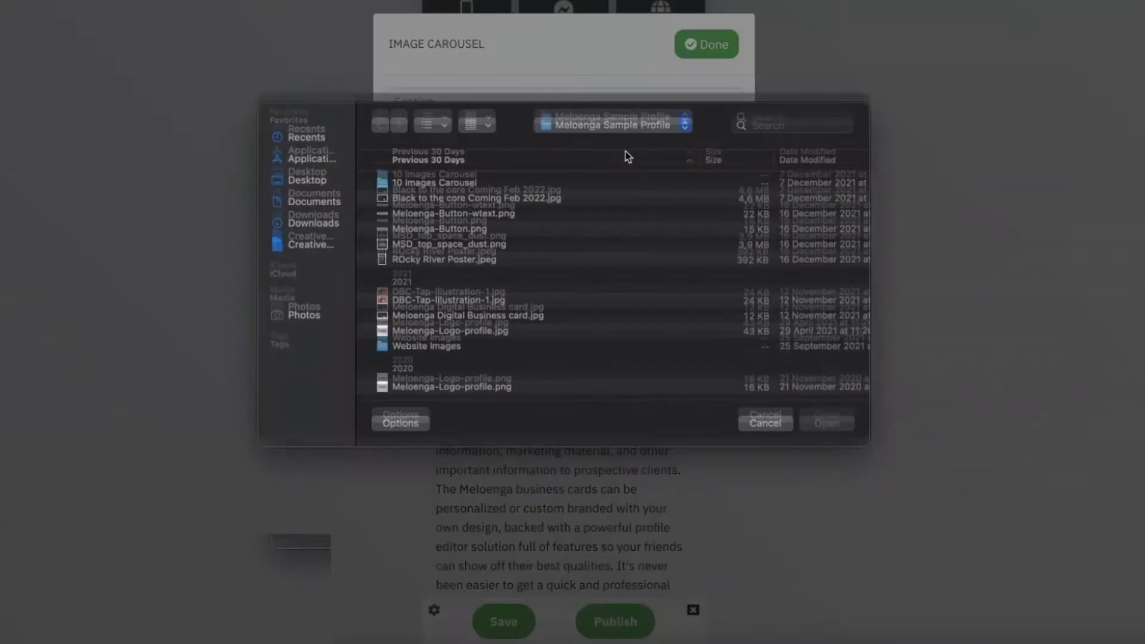
double_click(461, 185)
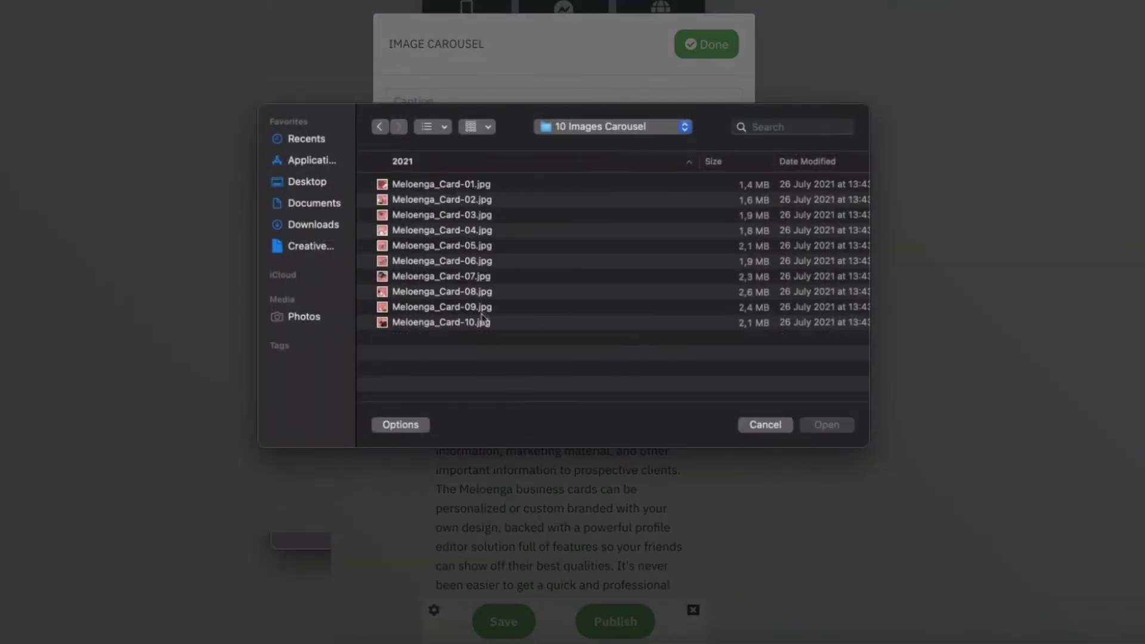
left_click_drag(484, 189, 462, 220)
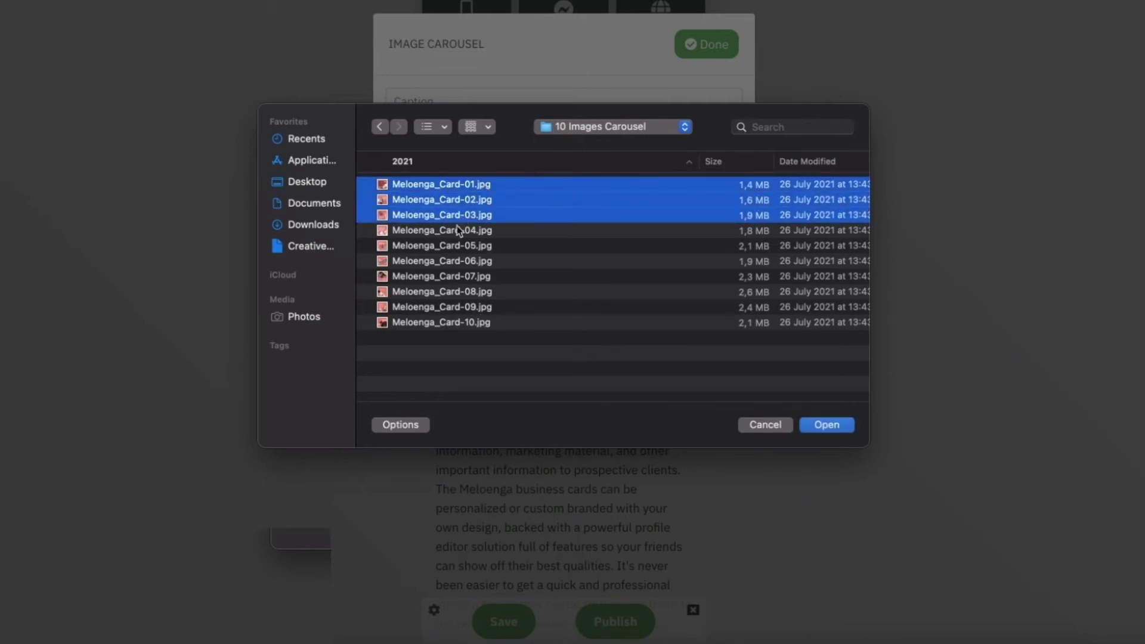
left_click(468, 328, "shift")
left_click(820, 425)
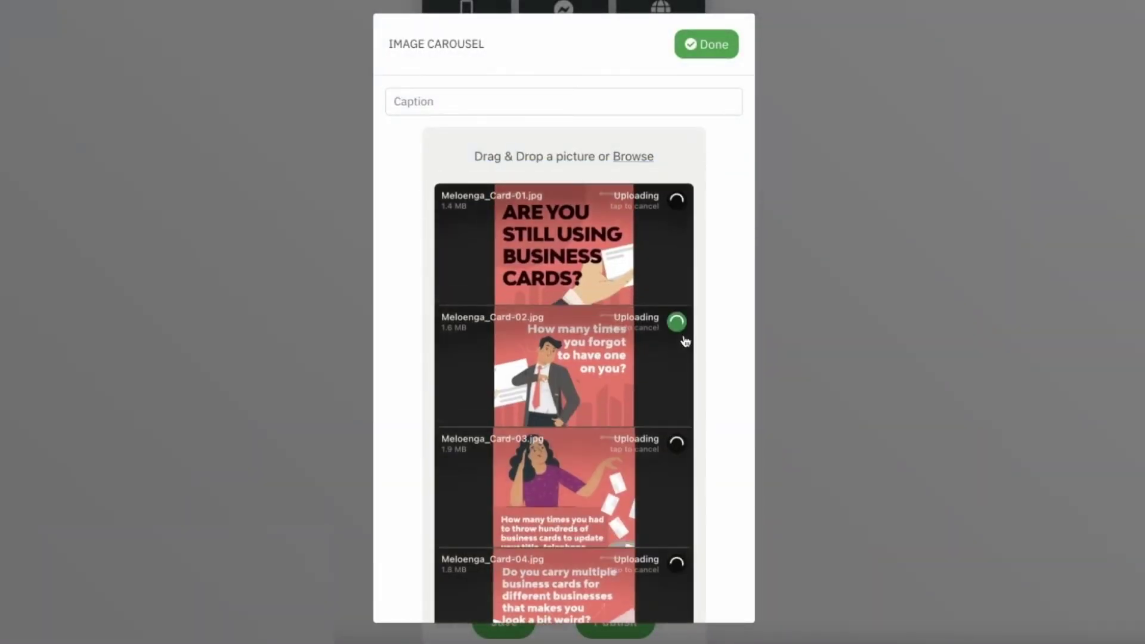
scroll(686, 341, "down", 5)
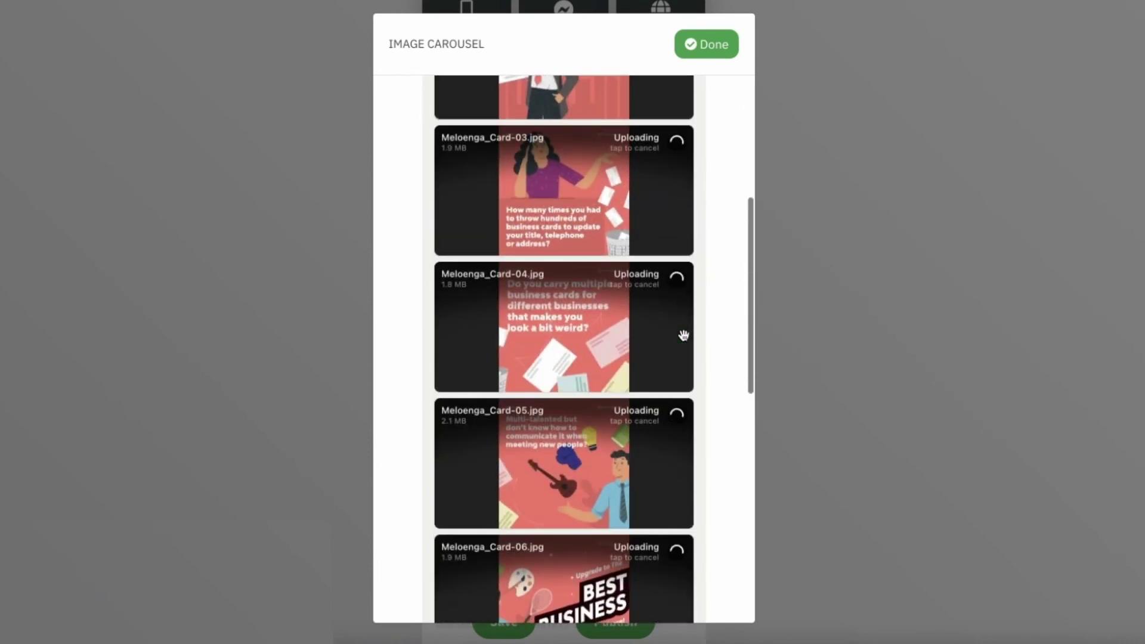
scroll(641, 262, "up", 5)
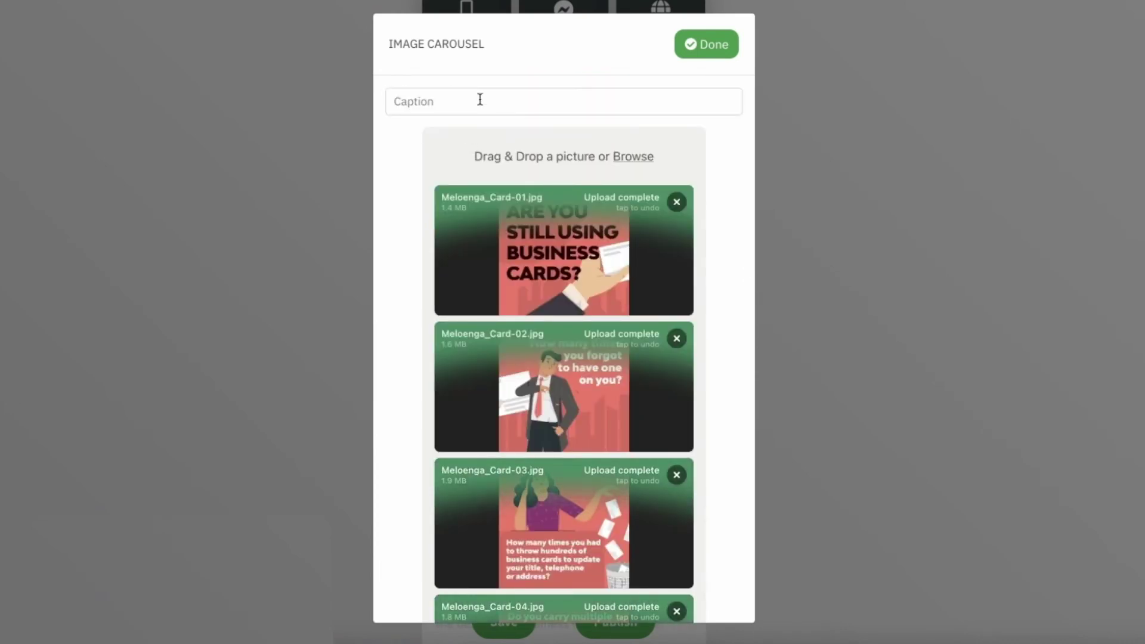
left_click(720, 53)
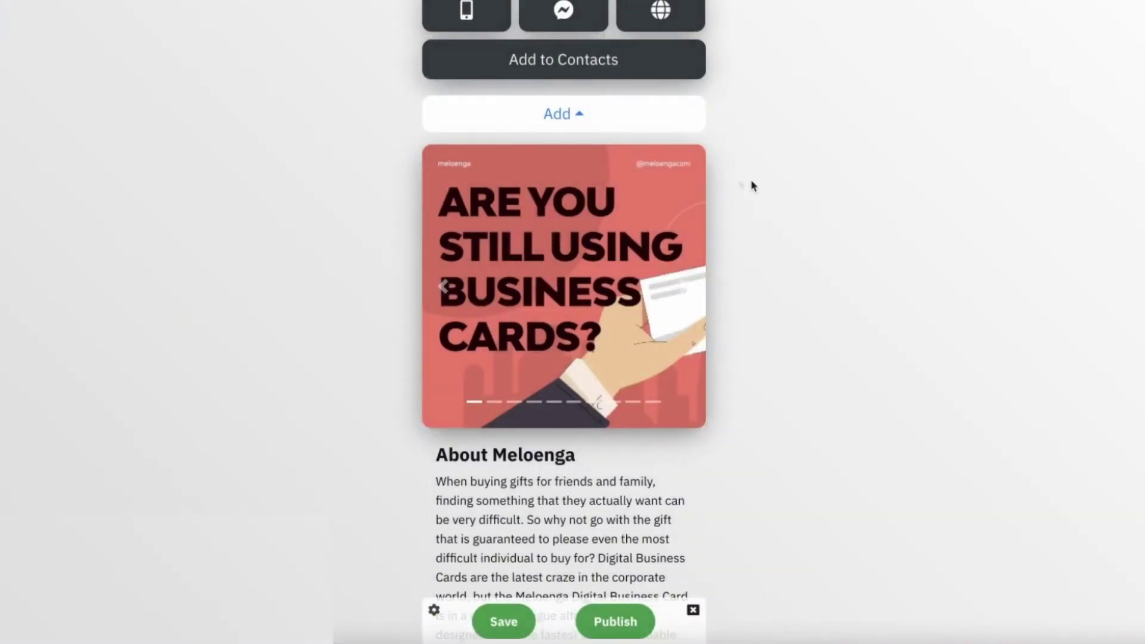
Step: Move the carousel down below the 'Order your card now!' button, above the social icons
left_click(724, 163)
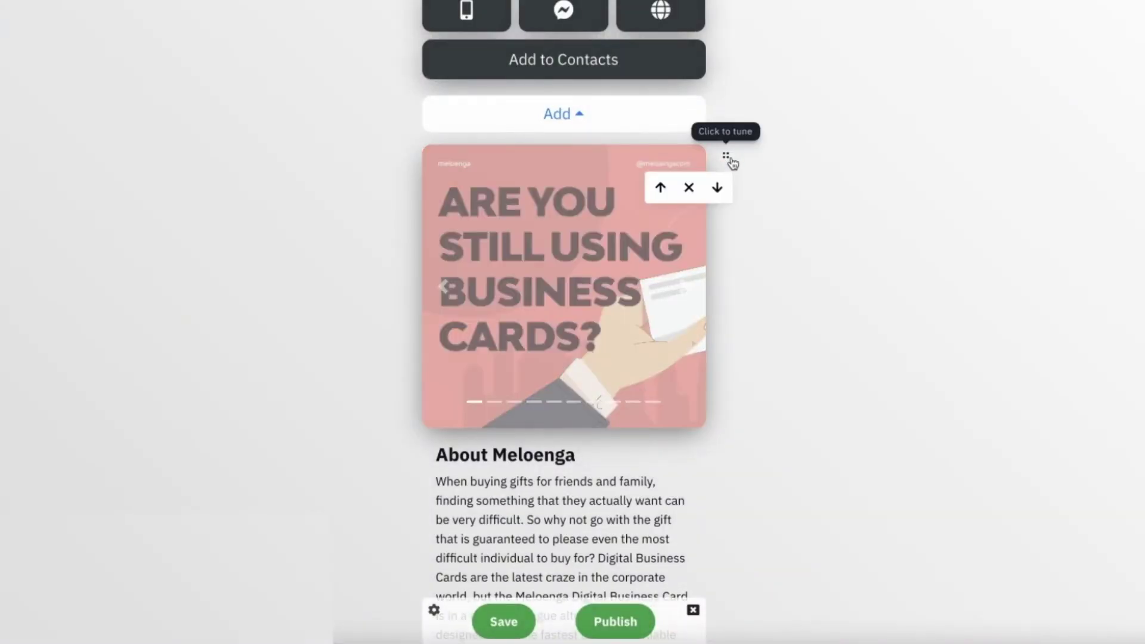
left_click(718, 187)
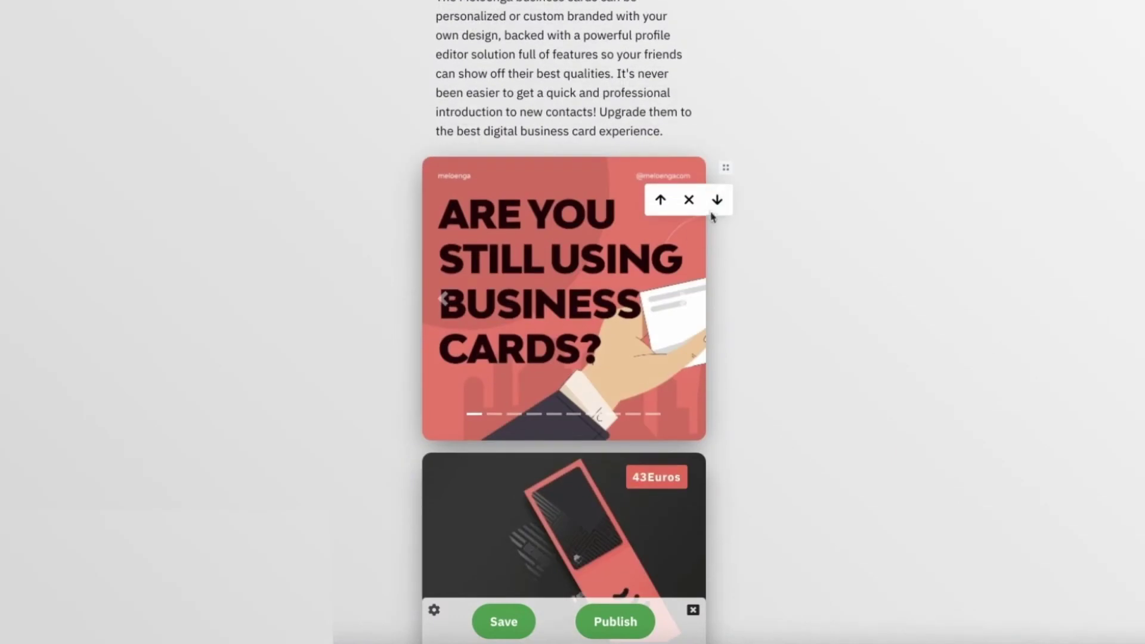
left_click(718, 203)
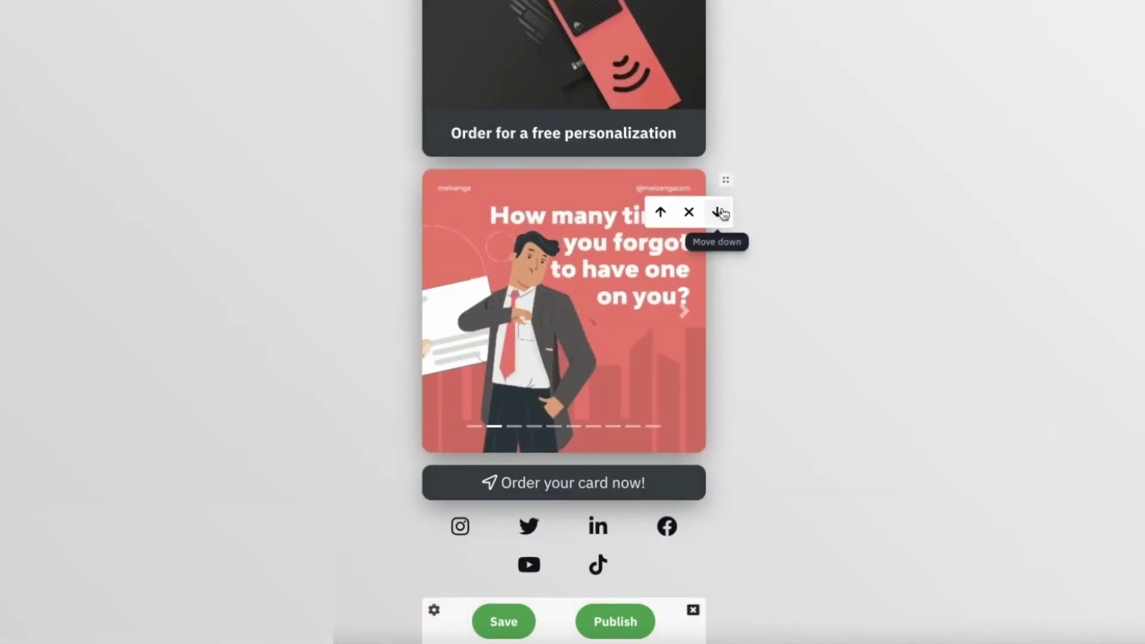
left_click(720, 212)
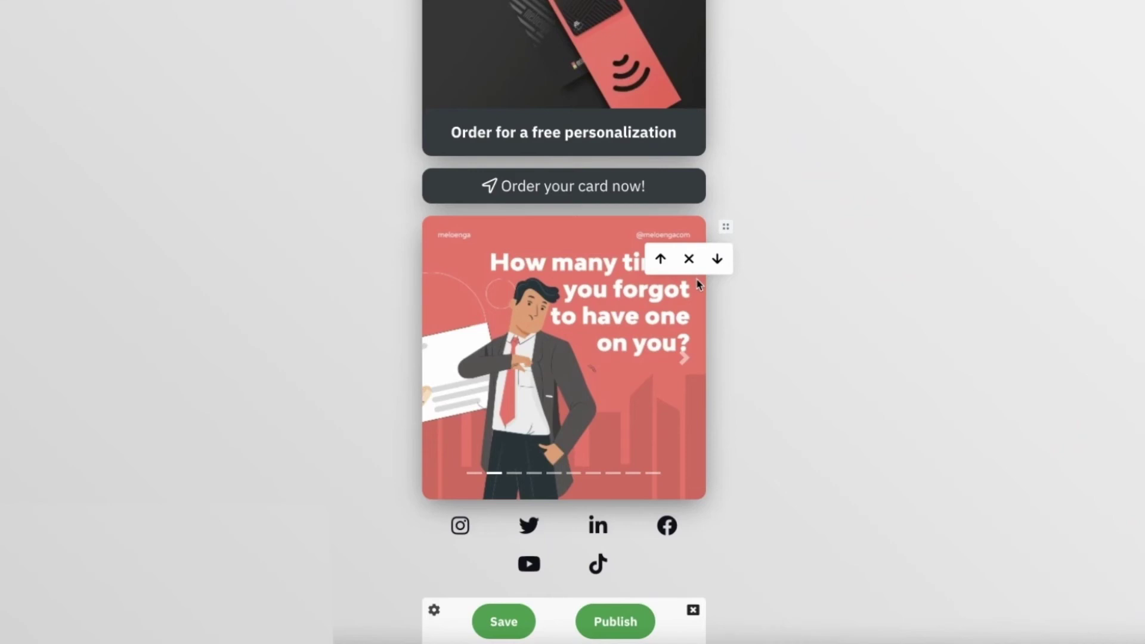
Step: Add an RSS Feed block to the card
scroll(557, 188, "up", 7)
scroll(556, 188, "up", 5)
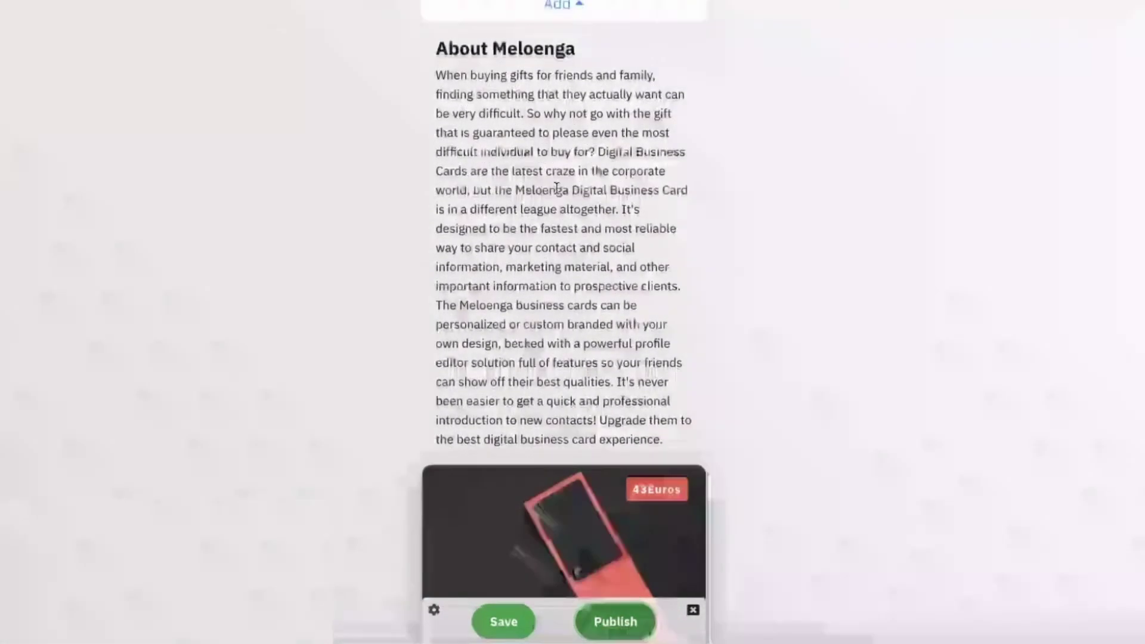
scroll(557, 191, "up", 3)
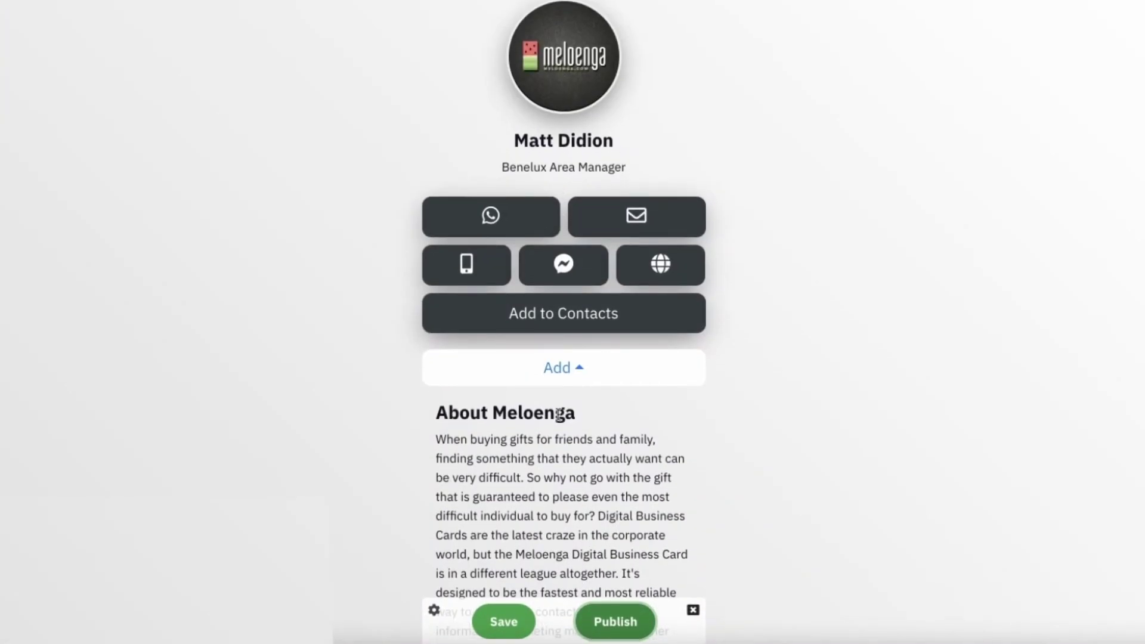
left_click(585, 379)
scroll(537, 509, "down", 1)
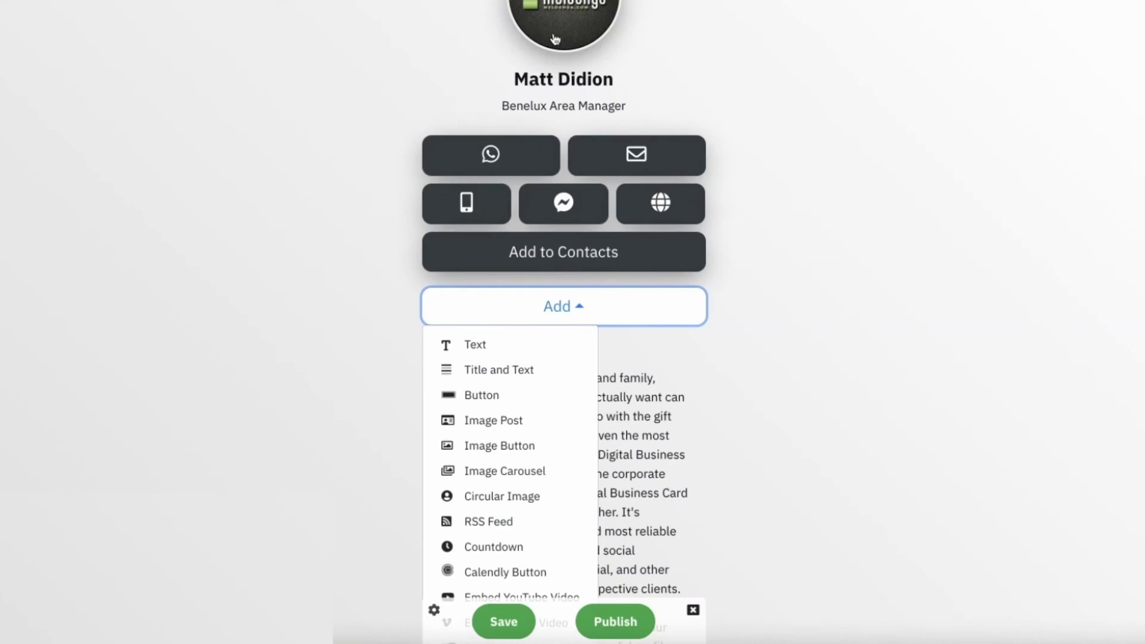
left_click(489, 523)
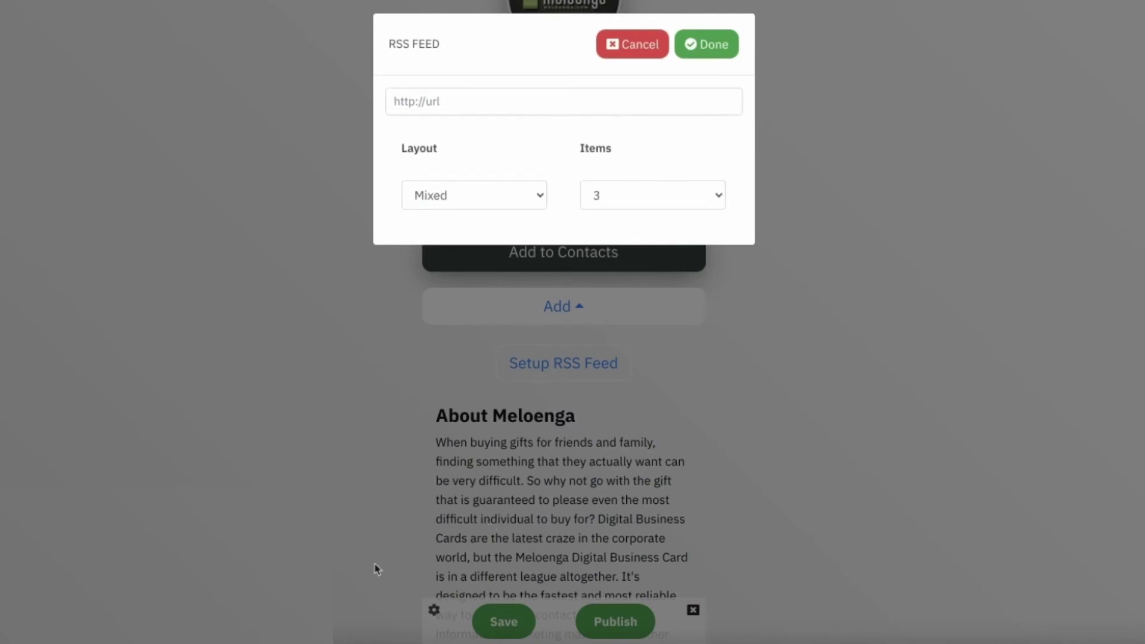
Step: Point the RSS feed at the Meloenga YouTube channel feed address and apply it
left_click(512, 196)
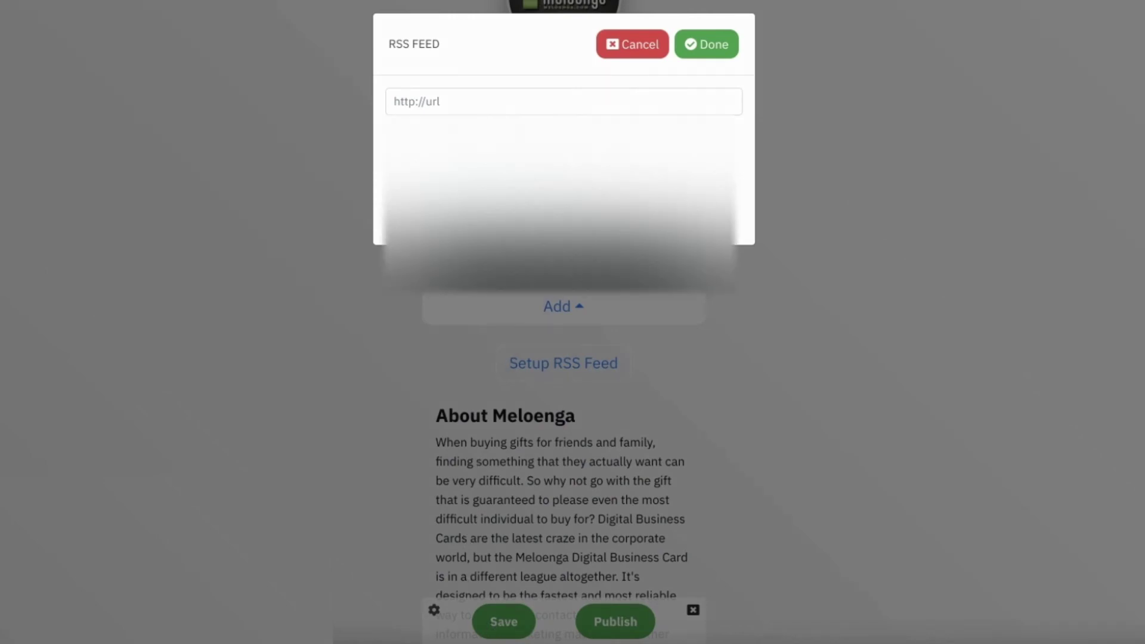
left_click(507, 134)
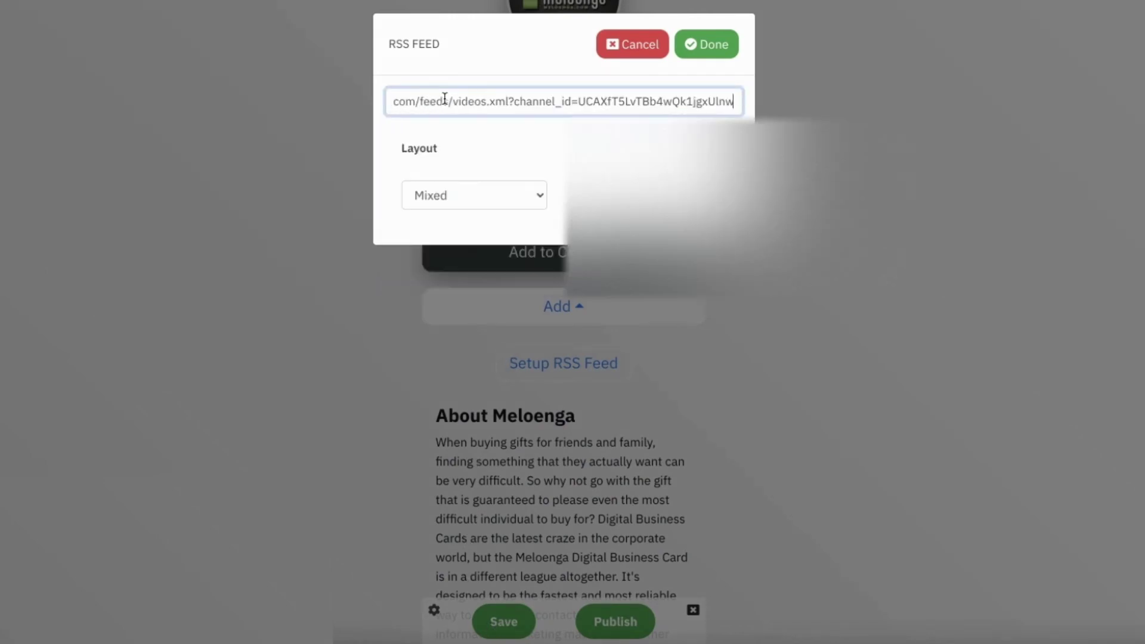
left_click(524, 149)
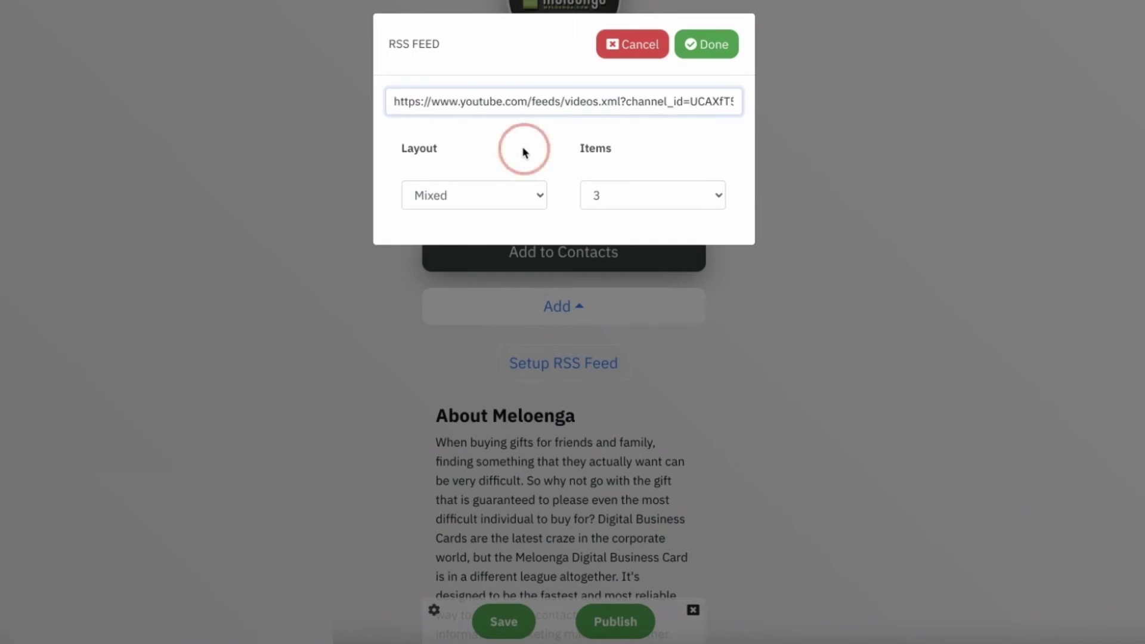
left_click(709, 54)
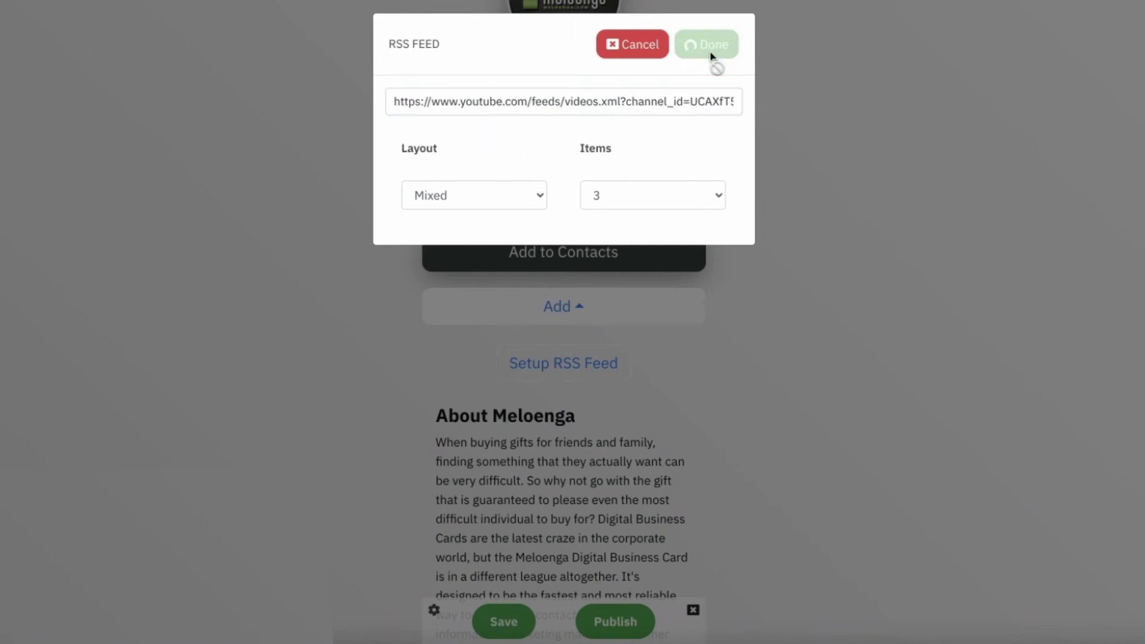
scroll(614, 448, "down", 1)
scroll(614, 448, "down", 2)
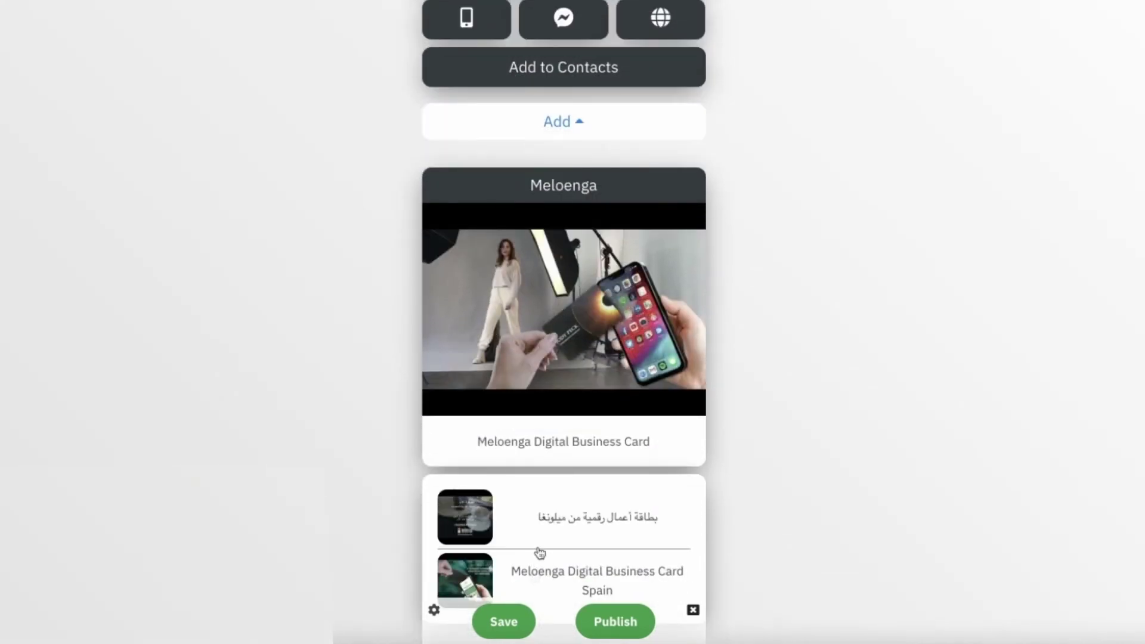
scroll(542, 560, "down", 1)
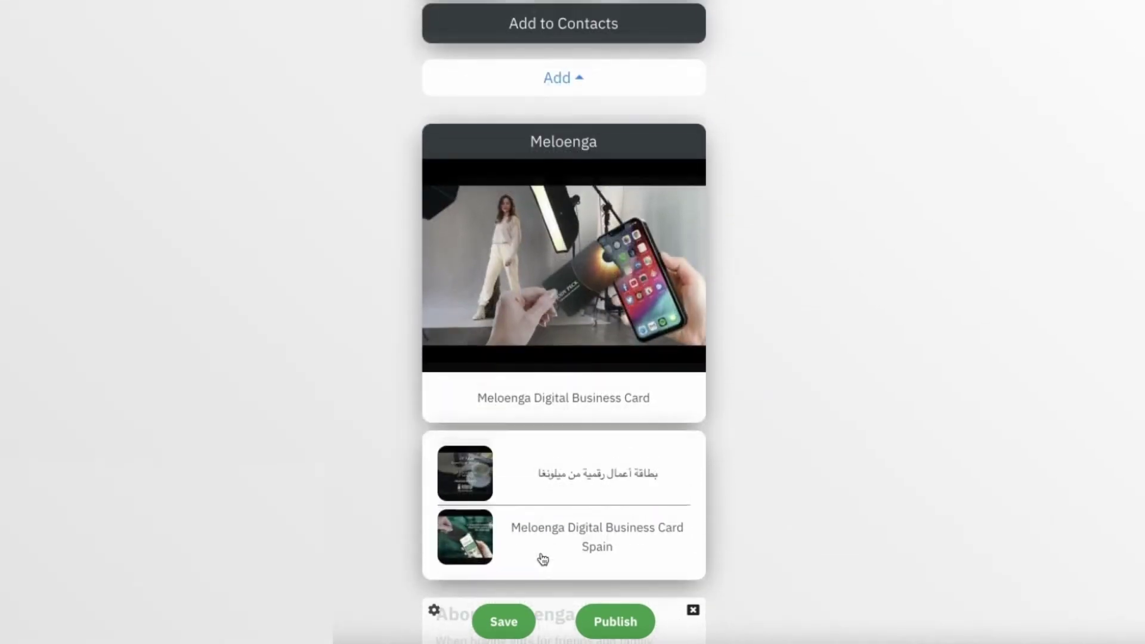
Step: Switch the video feed's layout to Thumbnails
left_click(592, 247)
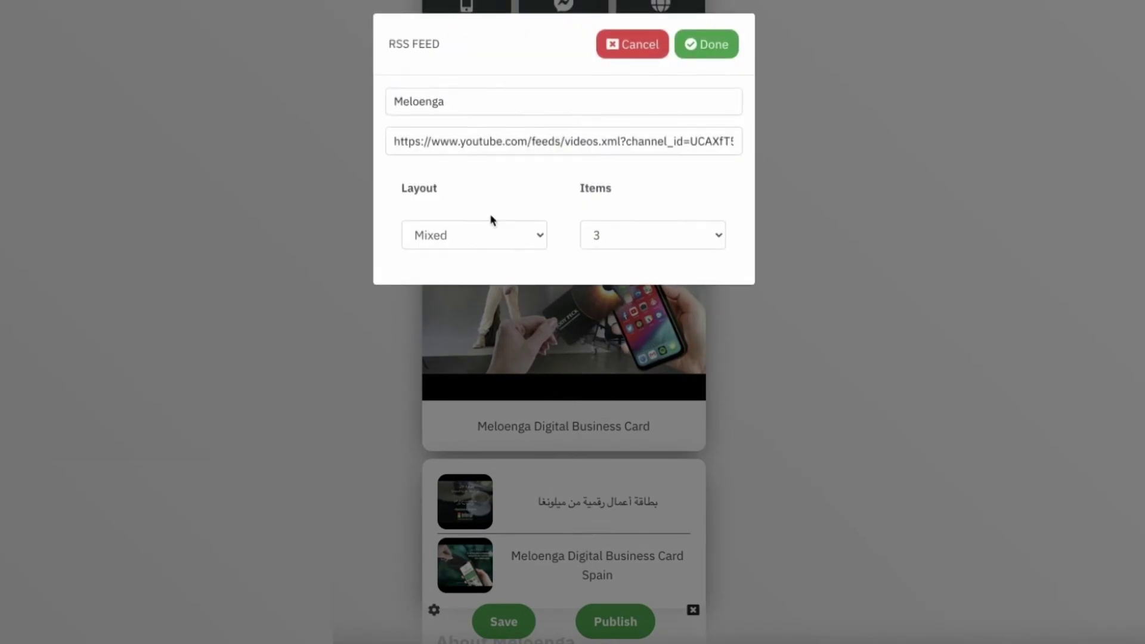
left_click(476, 234)
left_click(453, 255)
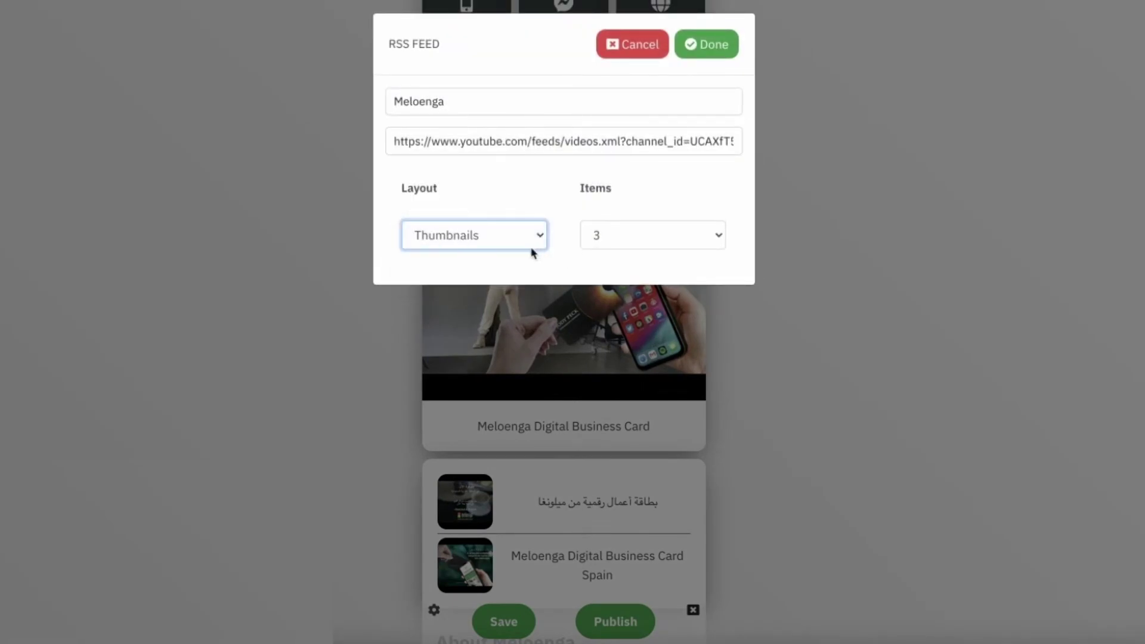
left_click(715, 46)
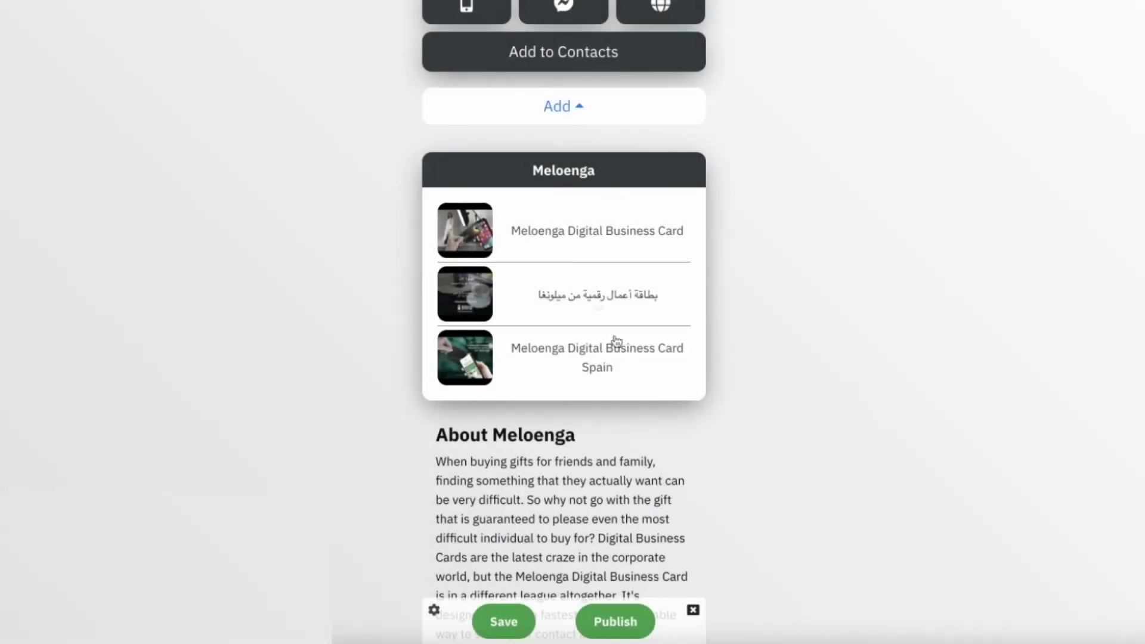
Step: Set the feed to show 5 items, then change it back to 3 items
left_click(581, 252)
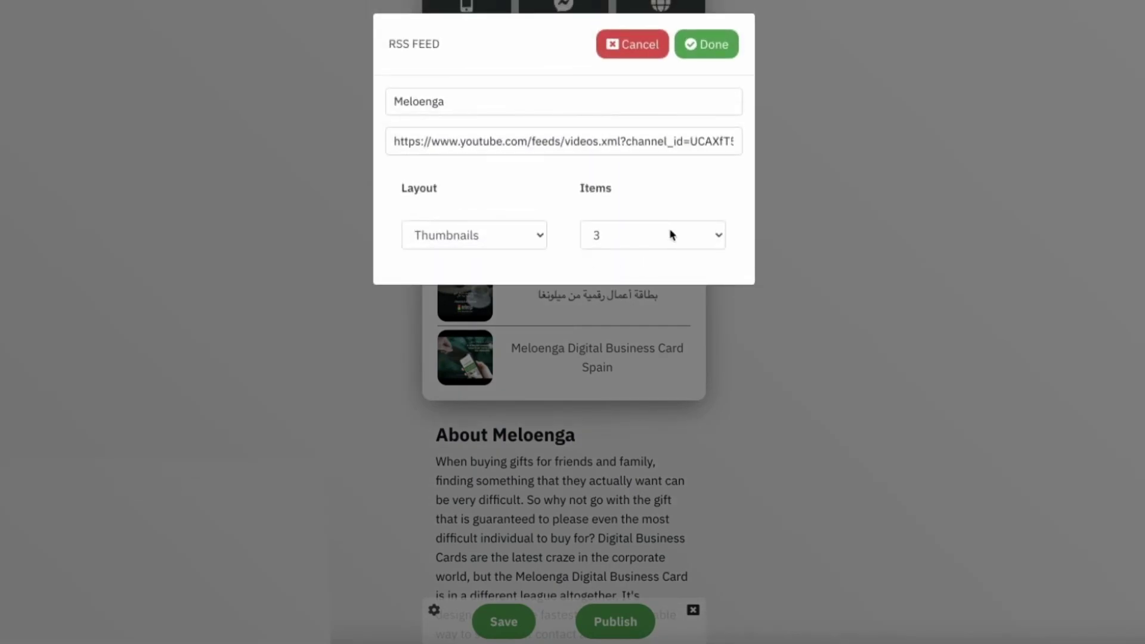
left_click(672, 234)
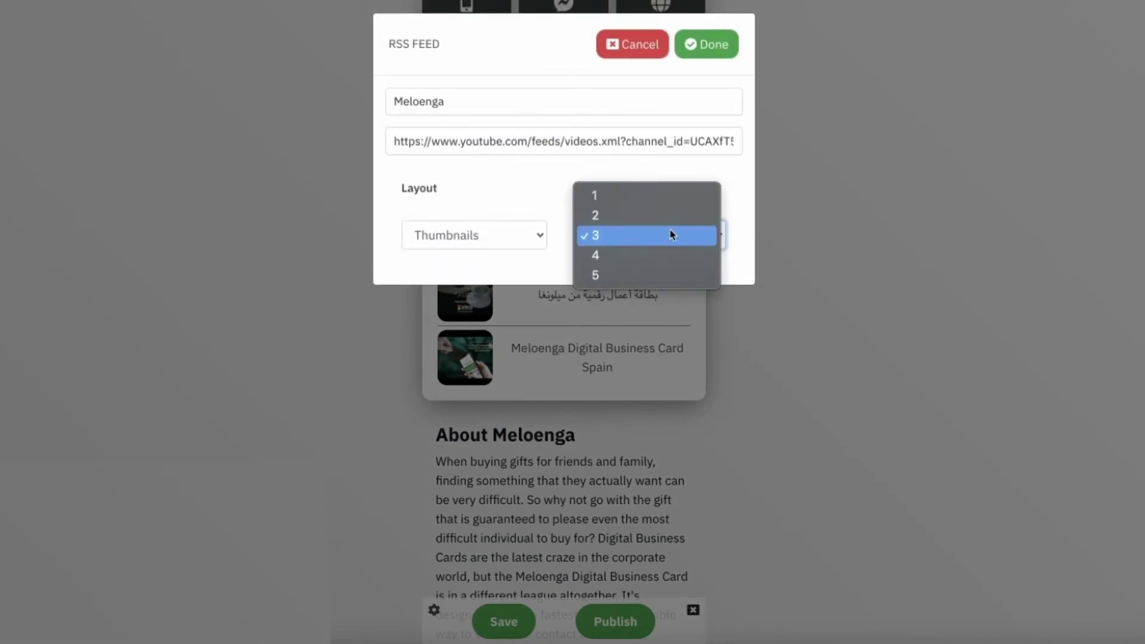
left_click(625, 276)
left_click(703, 52)
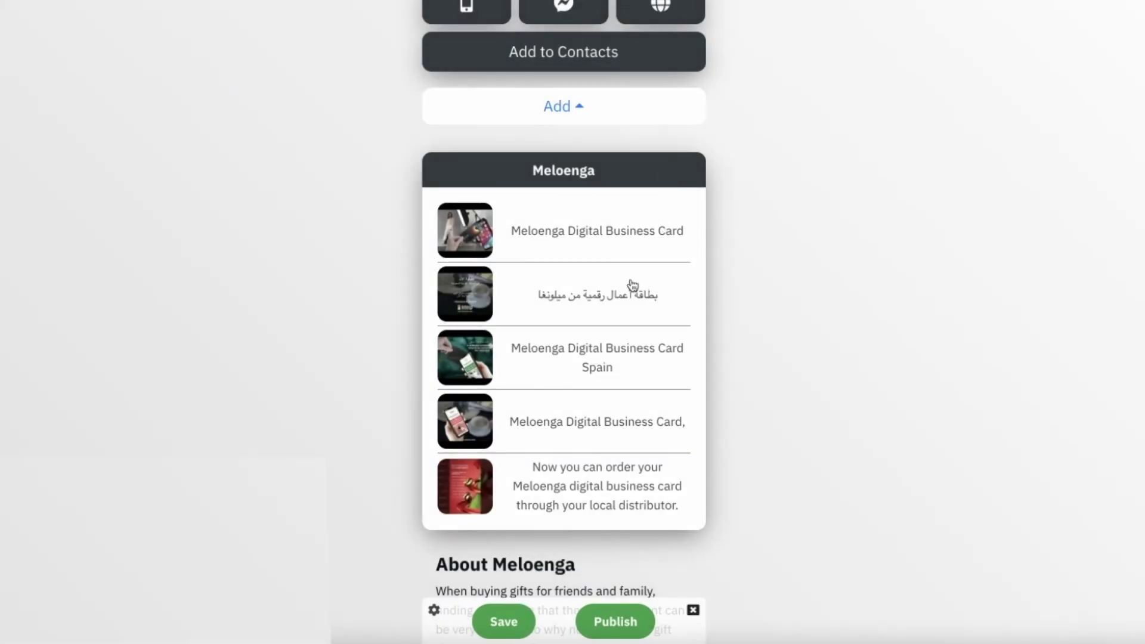
left_click(626, 253)
left_click(632, 245)
left_click(639, 197)
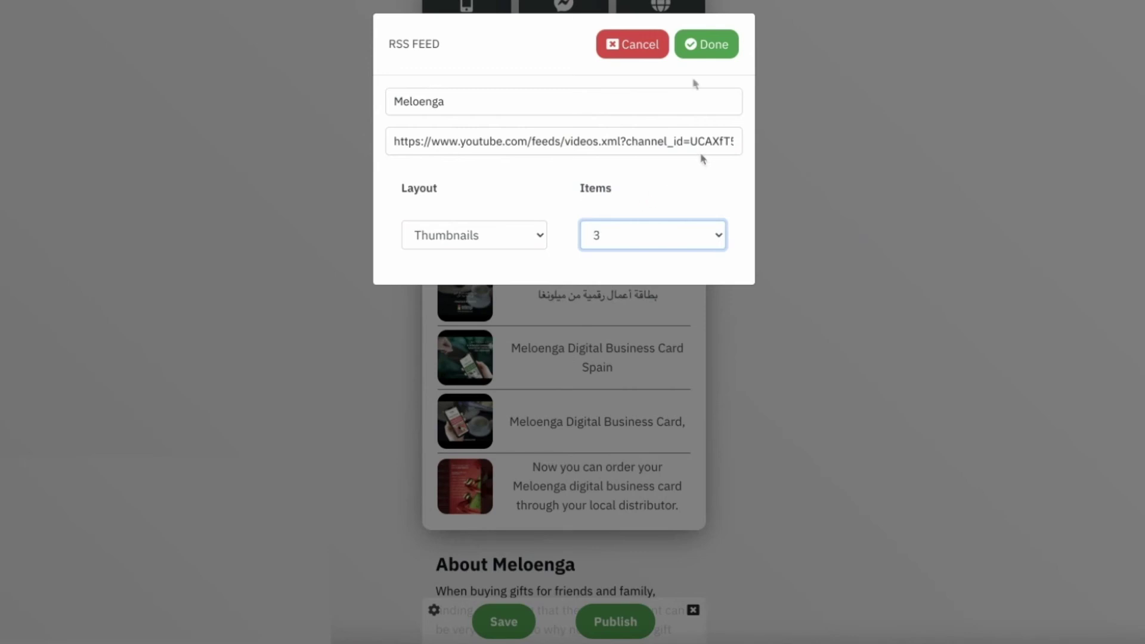
left_click(700, 60)
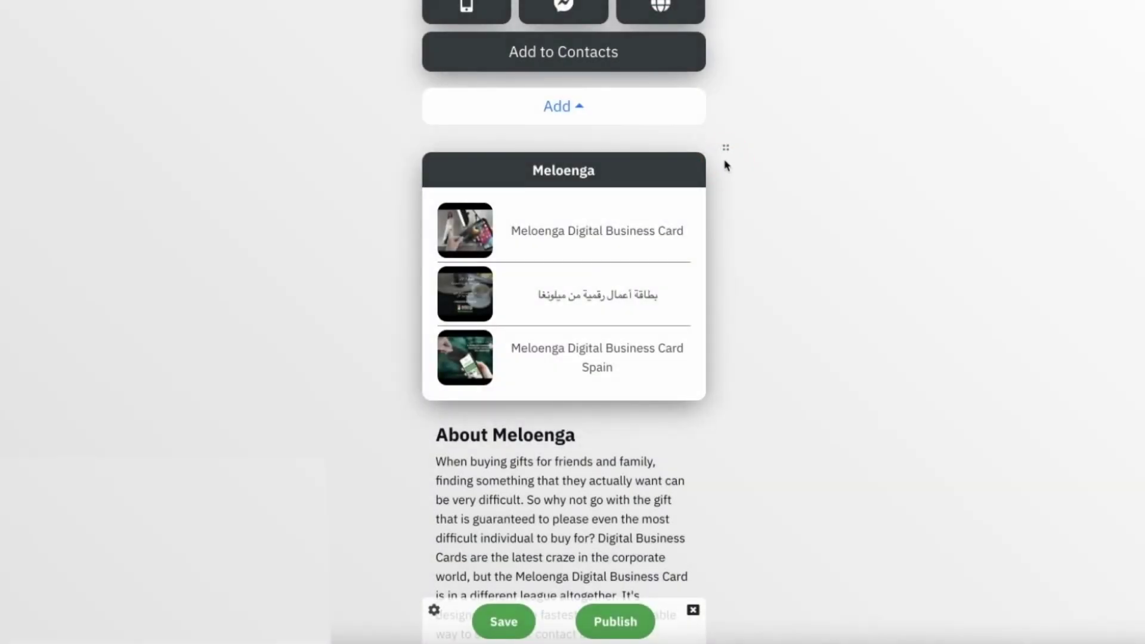
Step: Move the feed down past the image post and order button to sit below the carousel
left_click(718, 178)
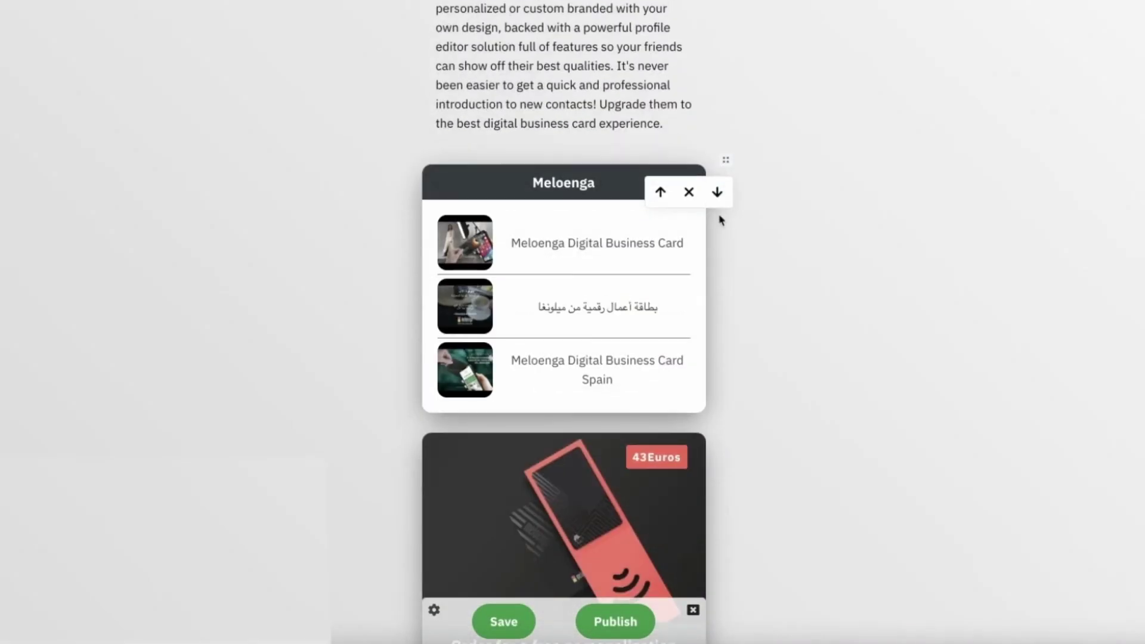
left_click(720, 195)
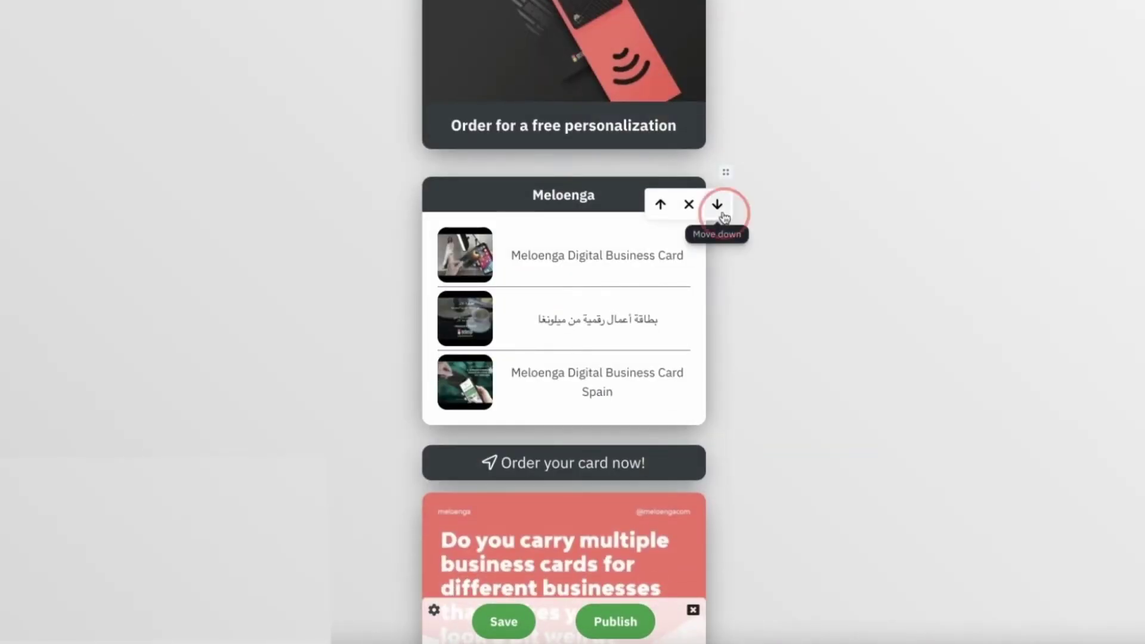
left_click(724, 216)
left_click(721, 220)
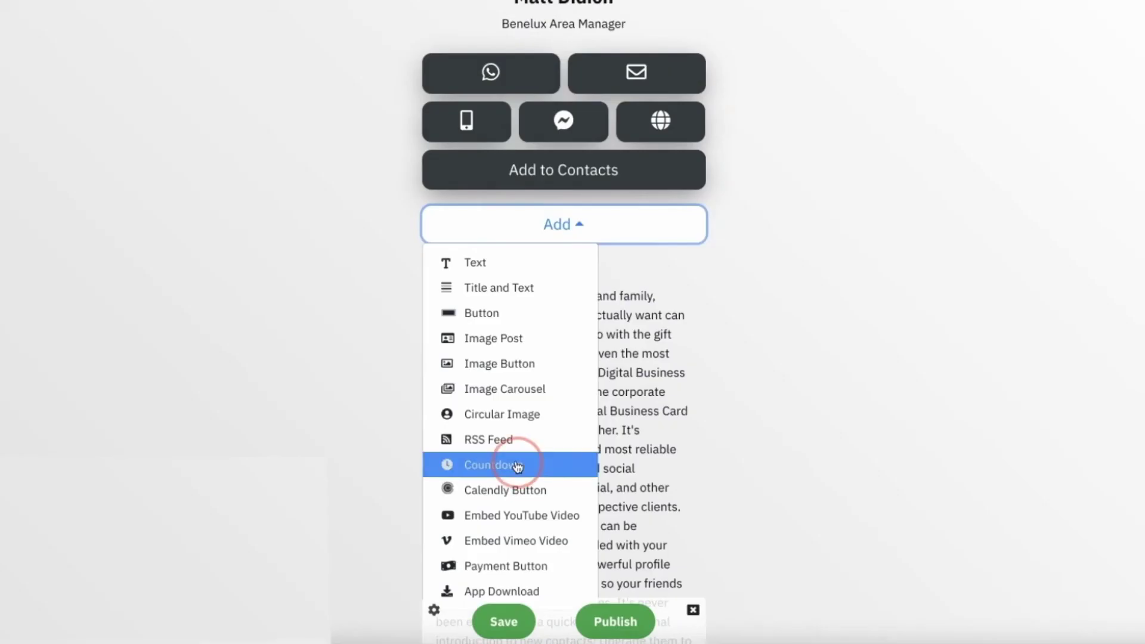
Step: Add a countdown ending 14 January 2022 at 10:00, titled 'Meloenga'
left_click(495, 464)
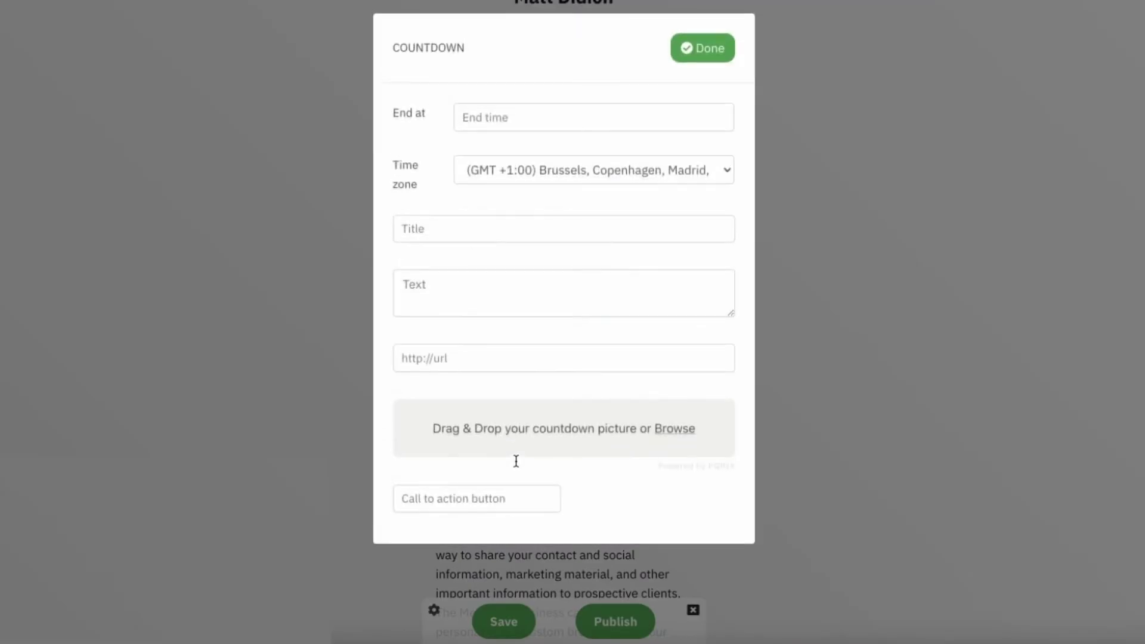
left_click(518, 116)
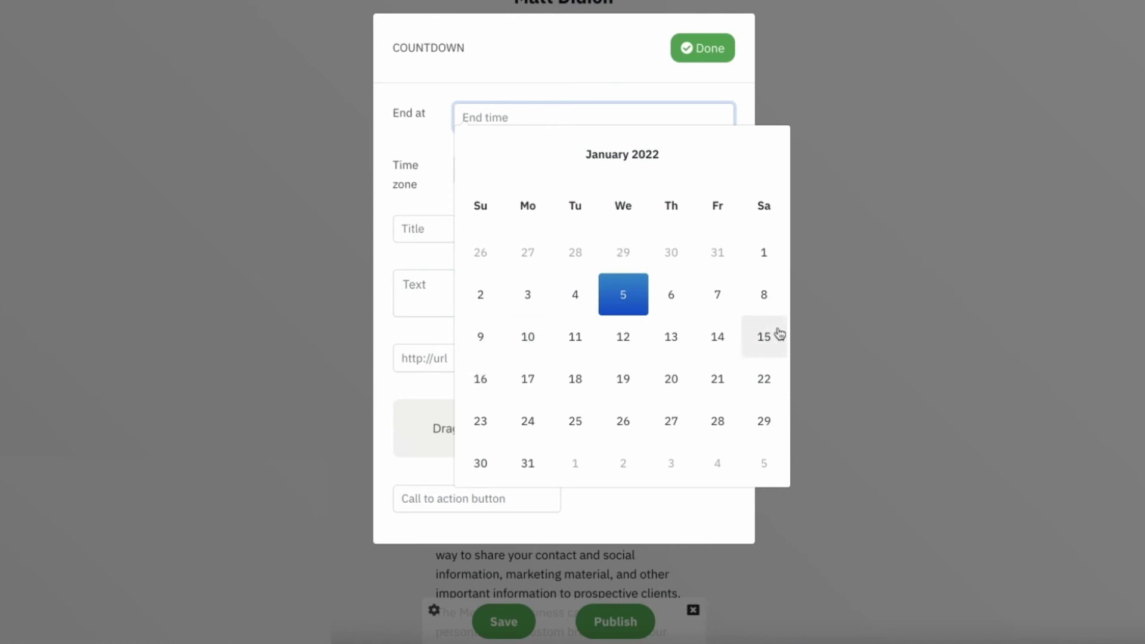
left_click(718, 335)
left_click(563, 267)
left_click(492, 221)
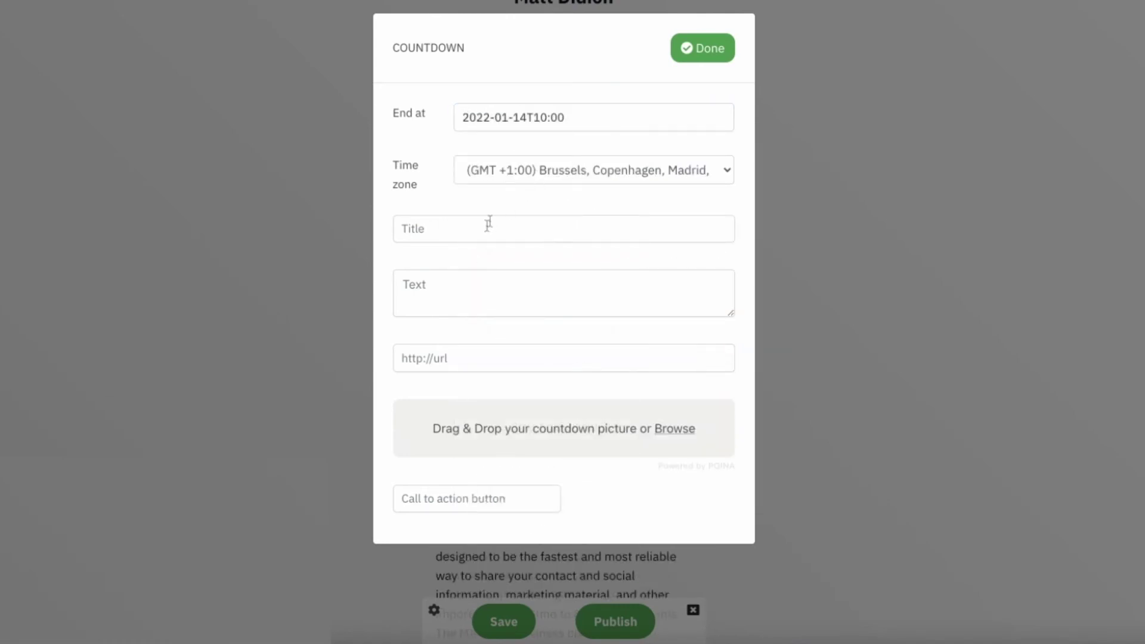
left_click(483, 230)
type("Meloenga Black Core")
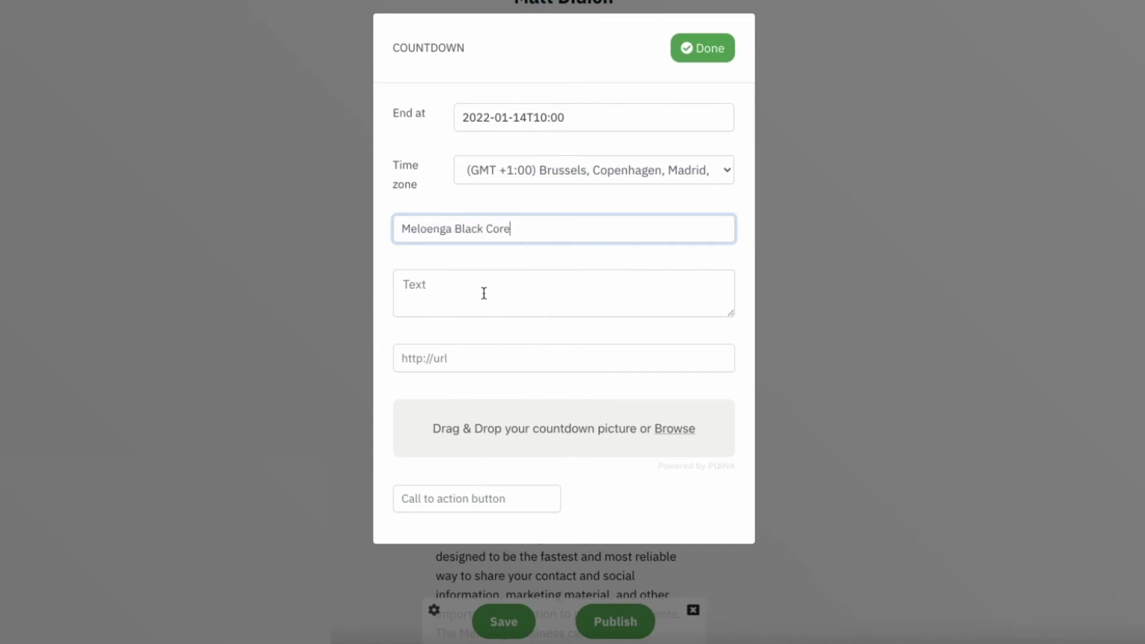
left_click(439, 499)
type("P")
left_click(437, 539)
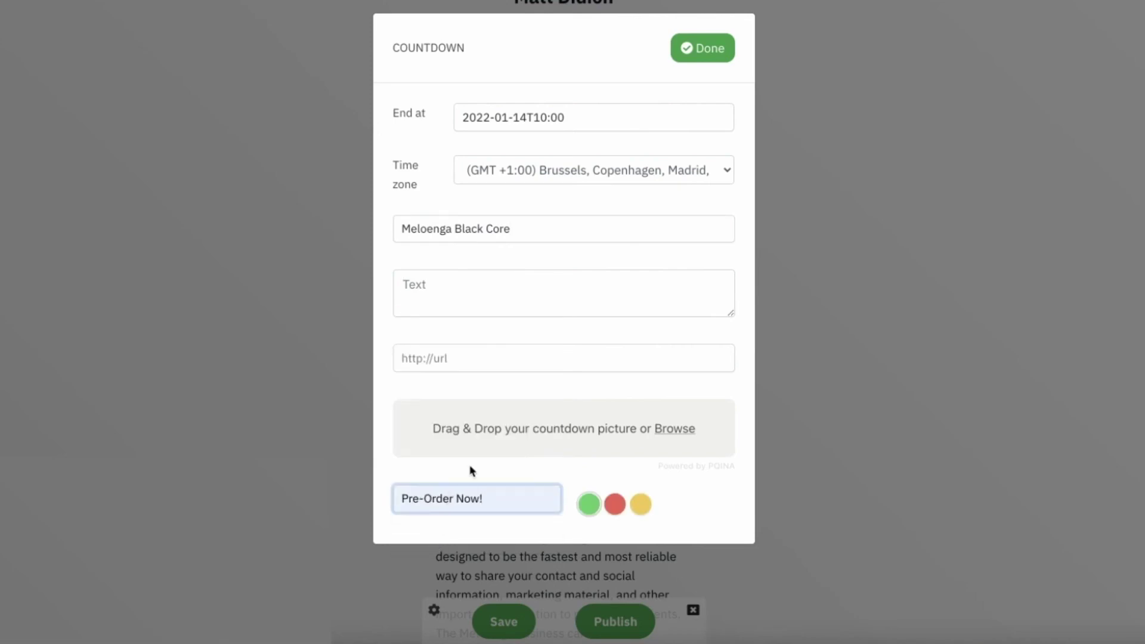
left_click(491, 302)
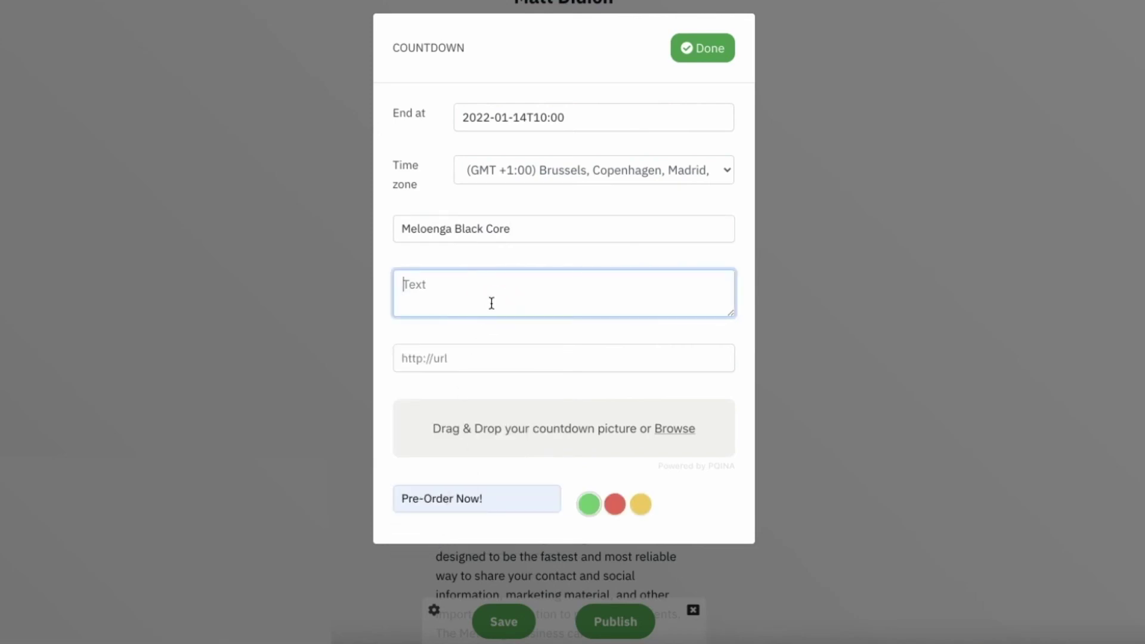
type("more info here")
left_click(495, 358)
left_click(478, 395)
Step: Use 'Black to the core Coming Feb 2022.jpg' as the picture, make the button red, and finish
left_click(671, 429)
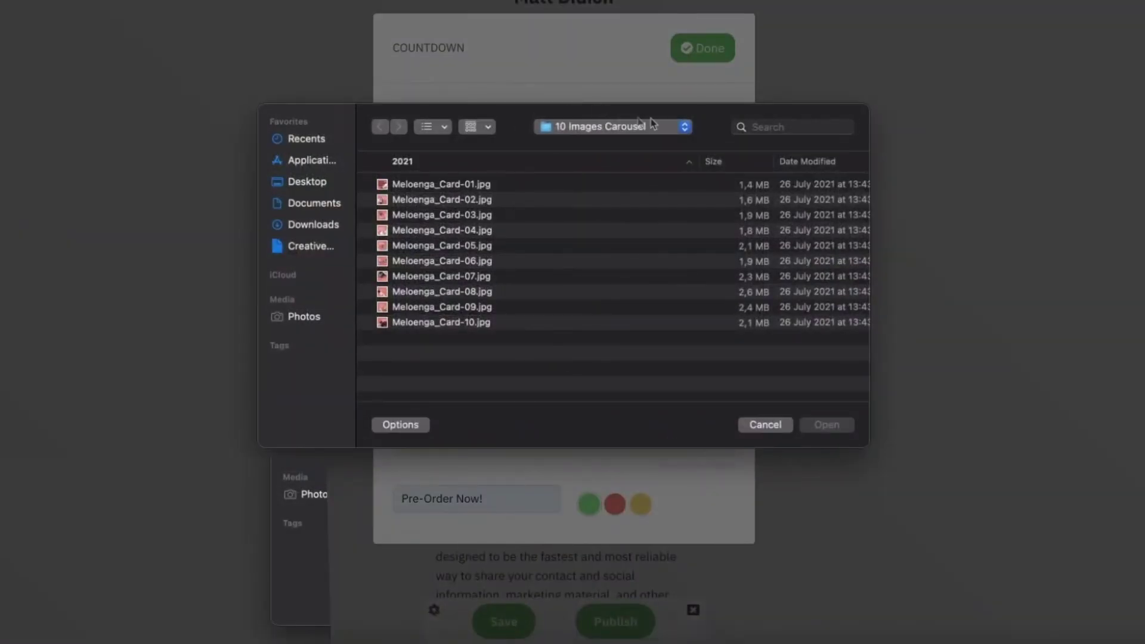
left_click(644, 127)
left_click(620, 148)
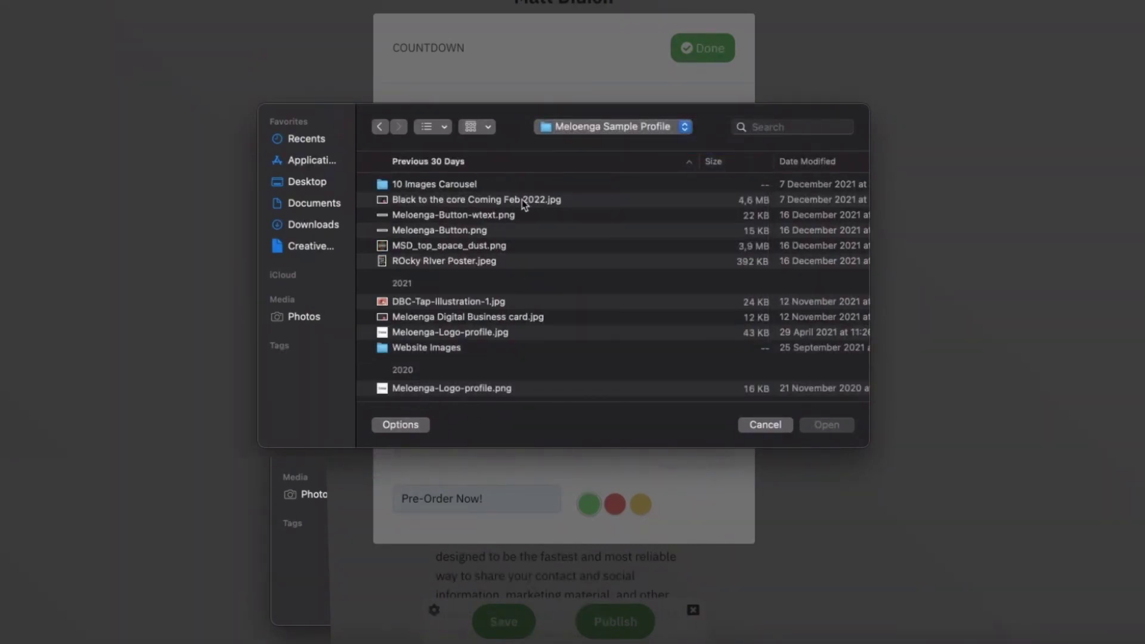
double_click(518, 203)
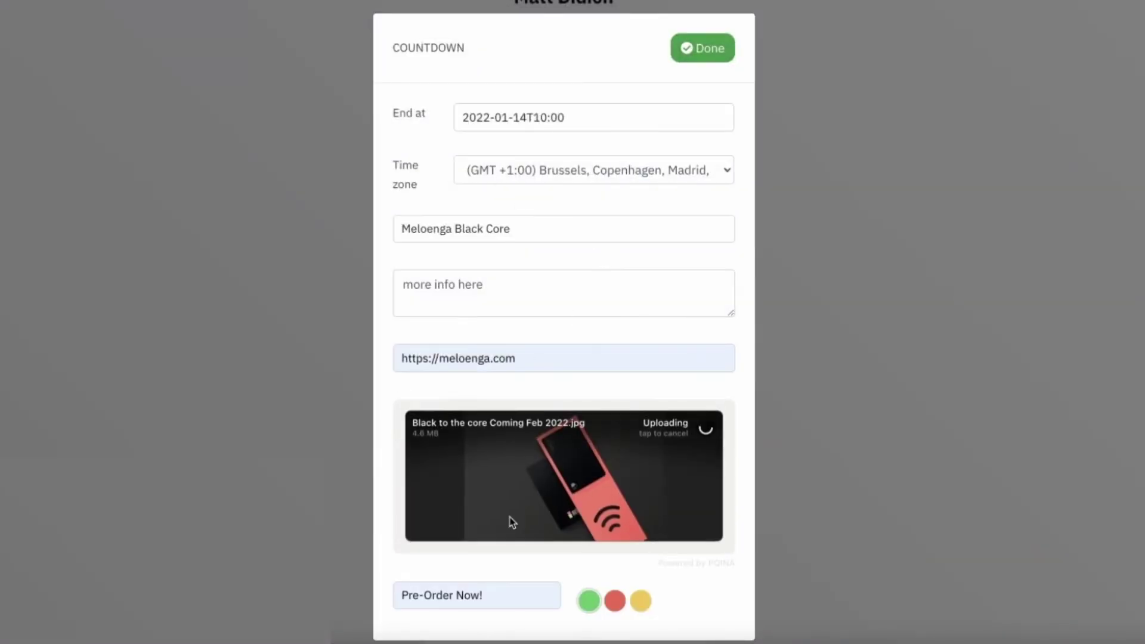
left_click(616, 604)
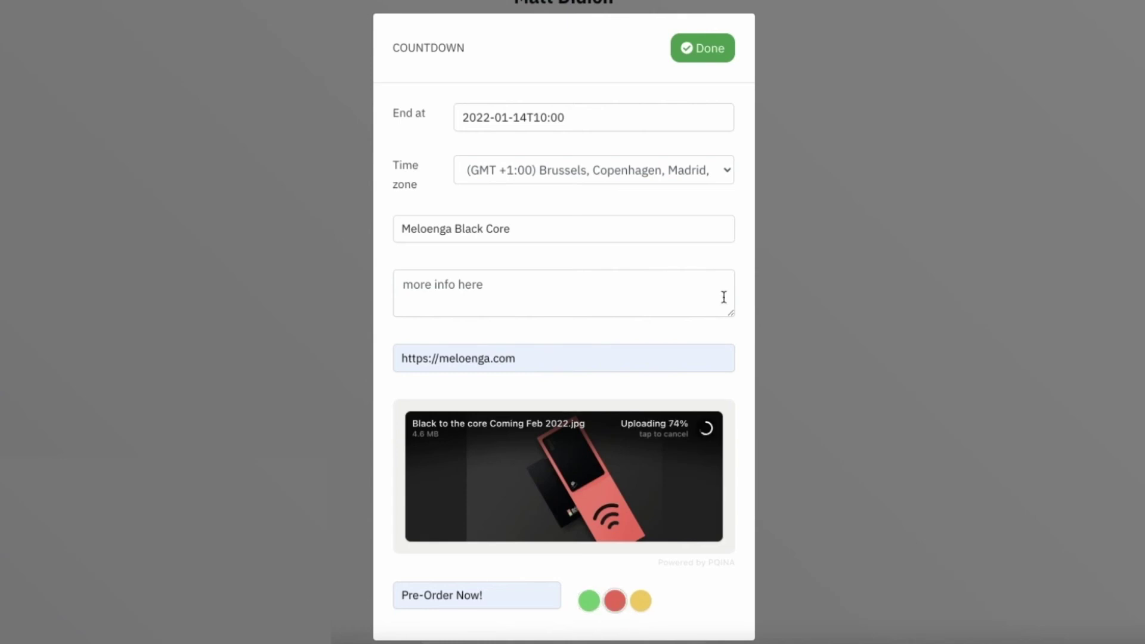
left_click(698, 57)
scroll(668, 395, "down", 2)
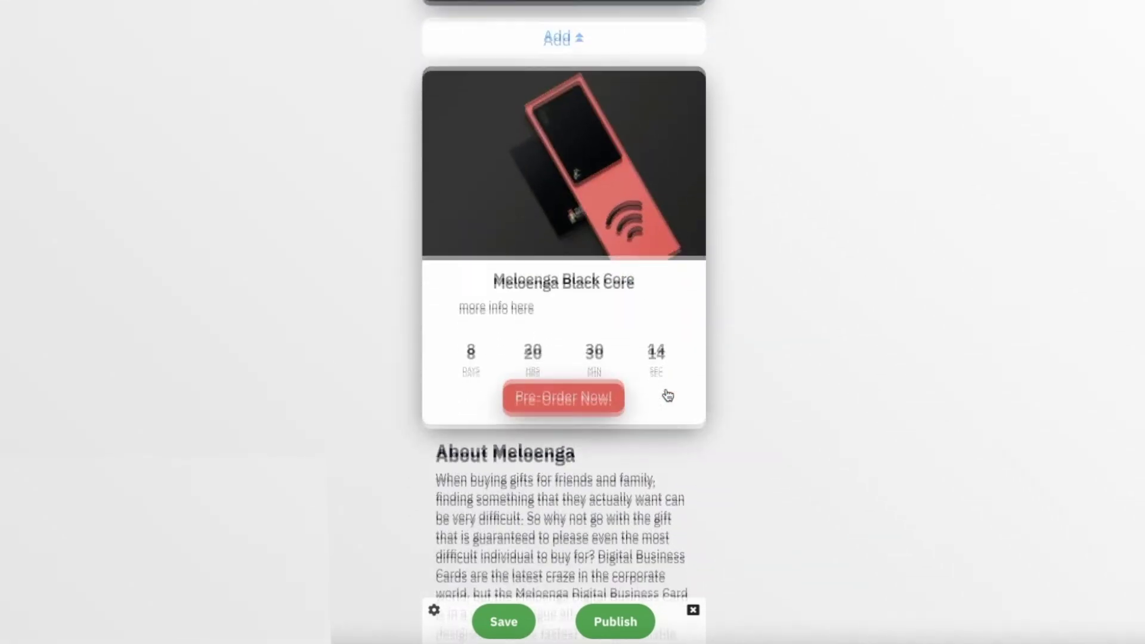
scroll(666, 394, "up", 1)
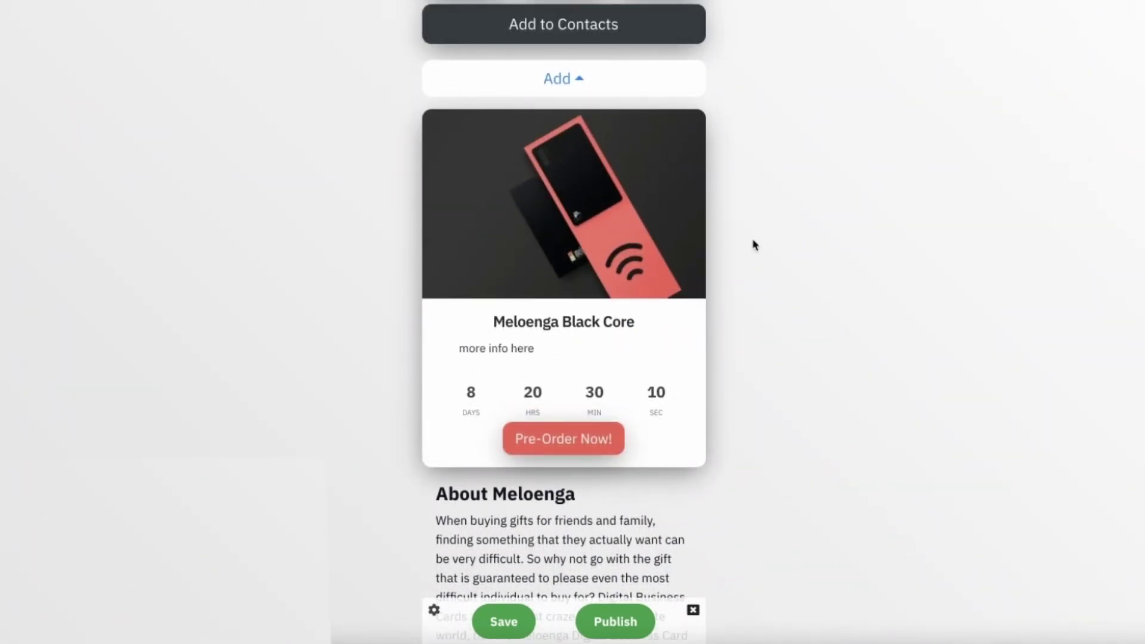
Step: Add a Calendly button with the suggested meloenga-matt booking link, labelled 'Schedule a meeting'
left_click(587, 76)
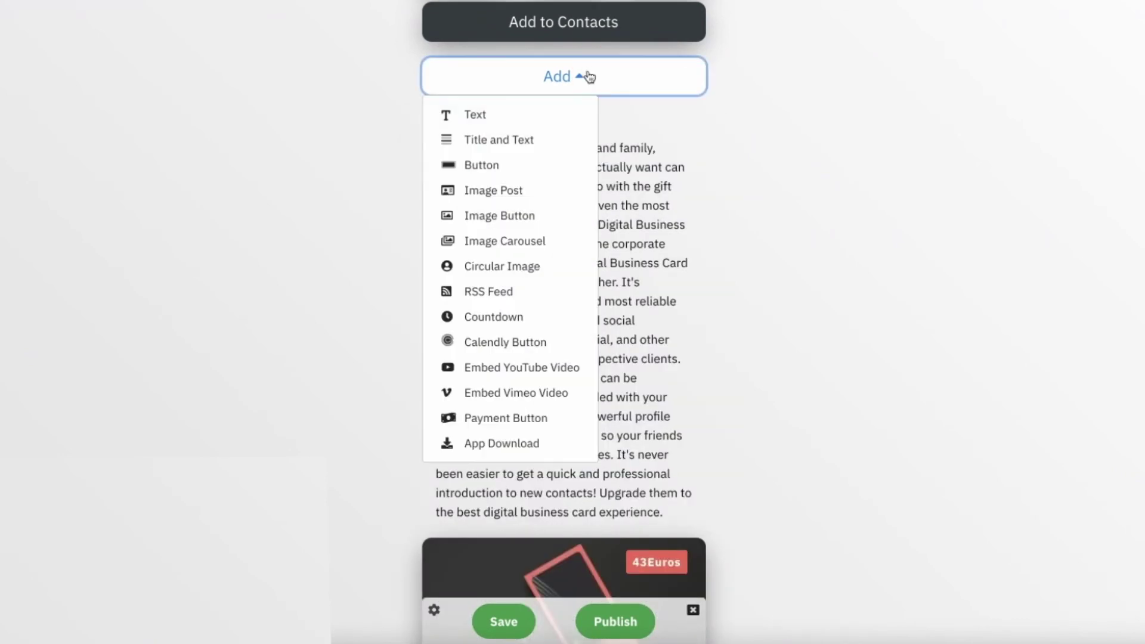
left_click(494, 340)
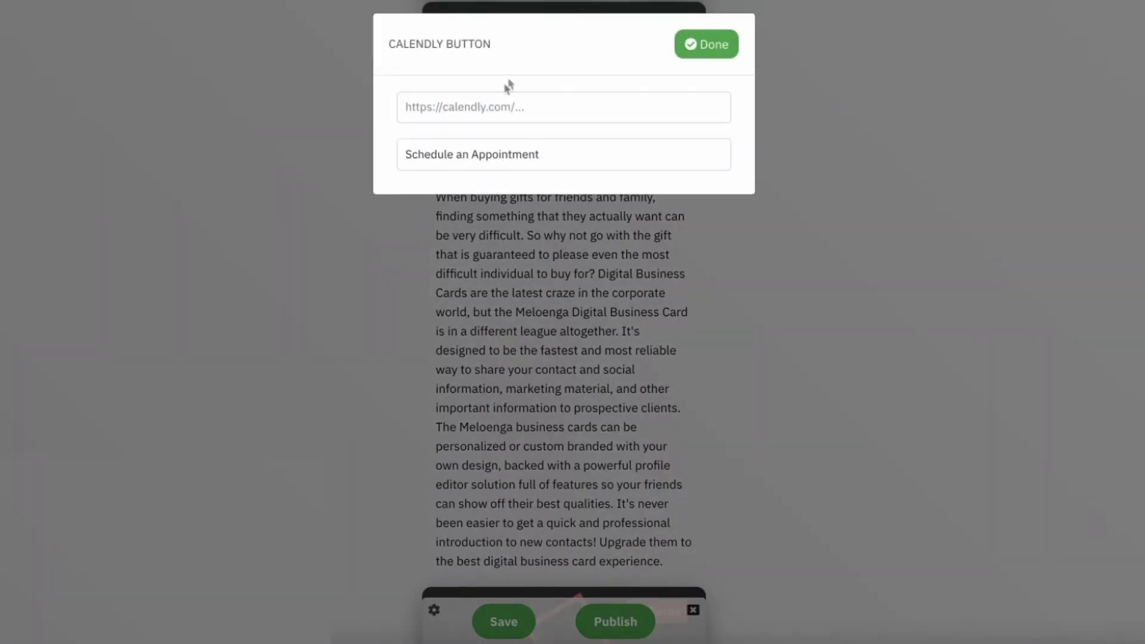
left_click(493, 102)
key("Down")
key("Return")
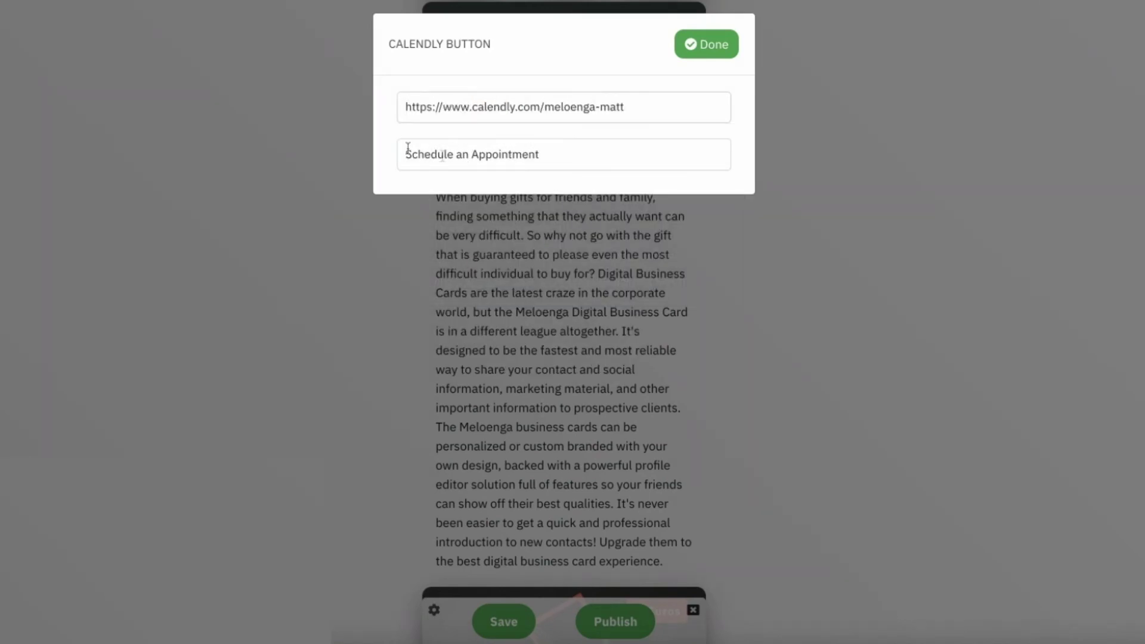
double_click(499, 153)
key("BackSpace")
key("BackSpace")
key("BackSpace")
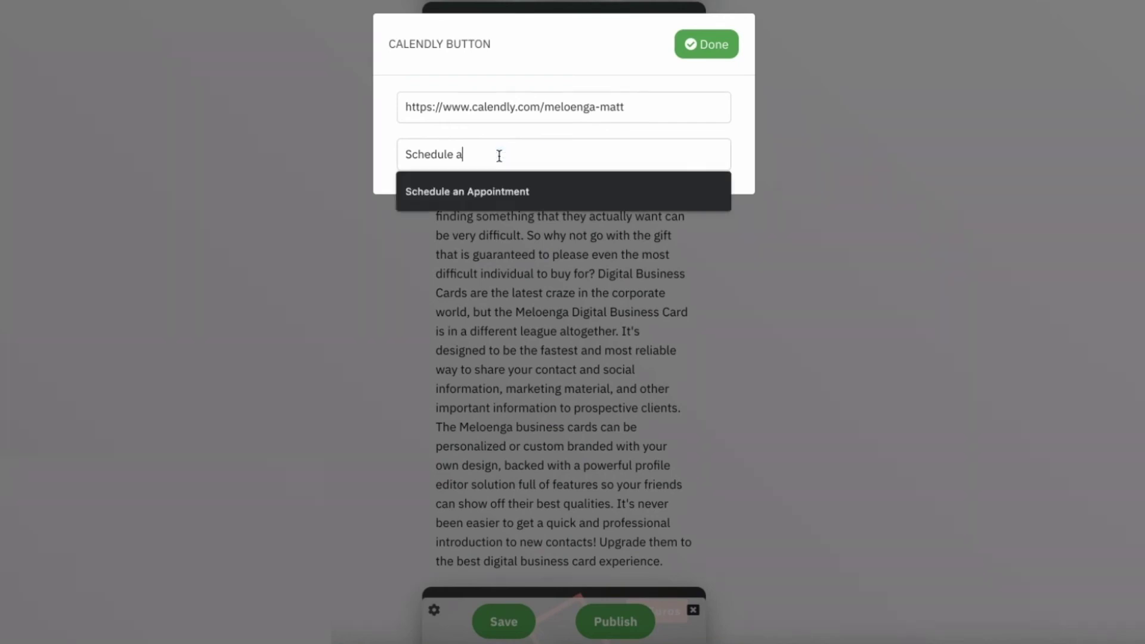
key("Escape")
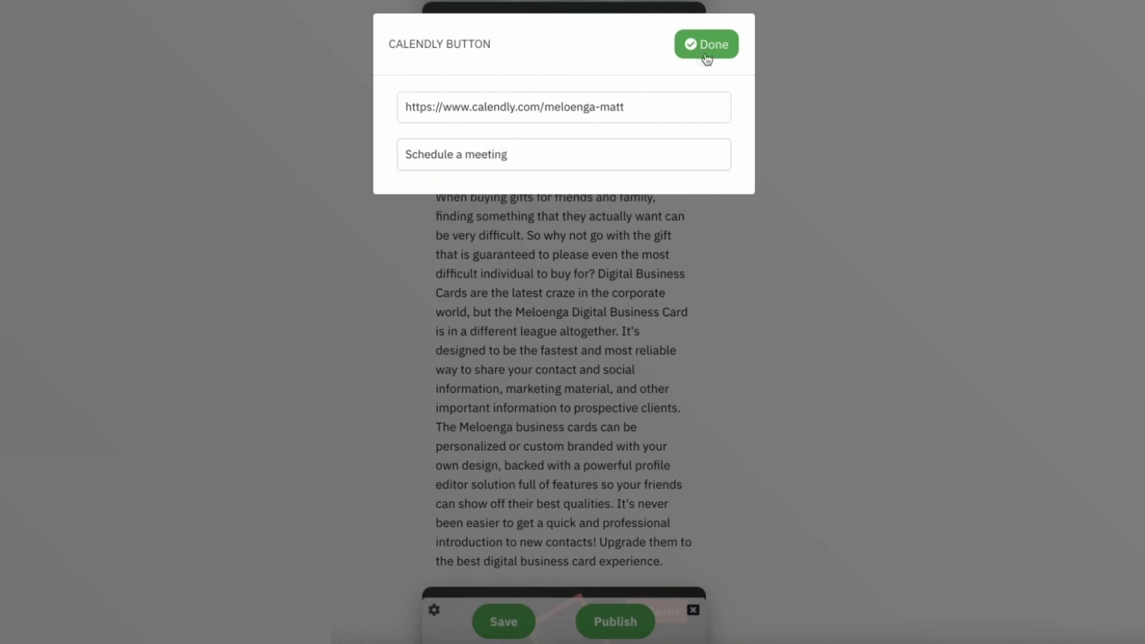
left_click(707, 55)
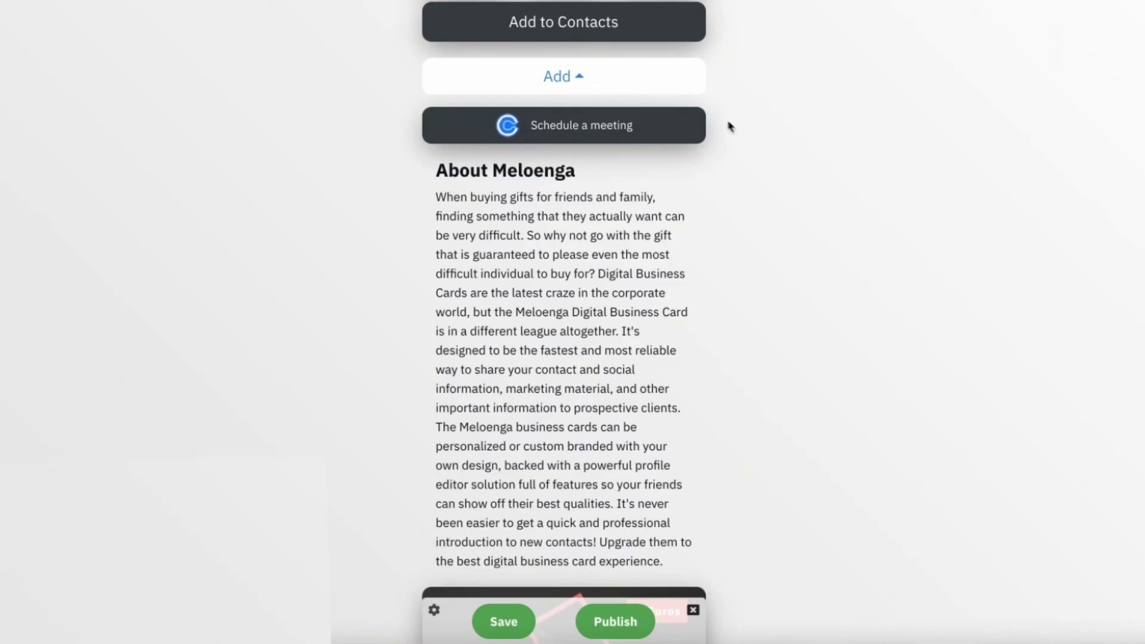
Step: Test the Schedule a meeting button's move arrows, leaving it just above About Meloenga
left_click(725, 124)
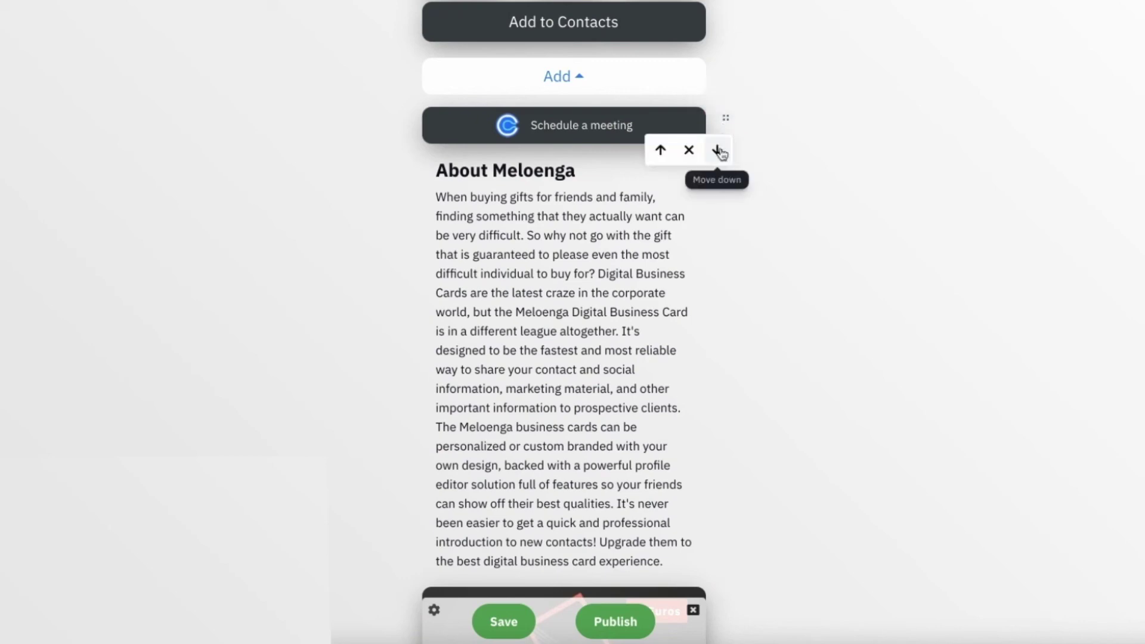
left_click(718, 152)
left_click(660, 162)
left_click(581, 367)
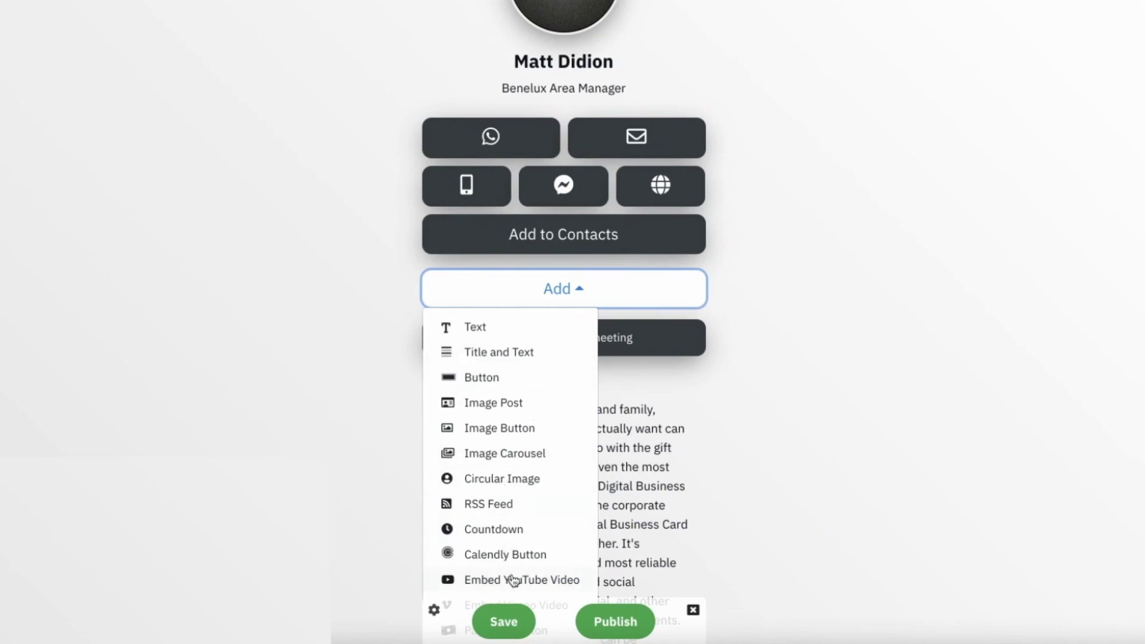
Step: Embed the Meloenga promo YouTube video using the pasted video link
left_click(489, 585)
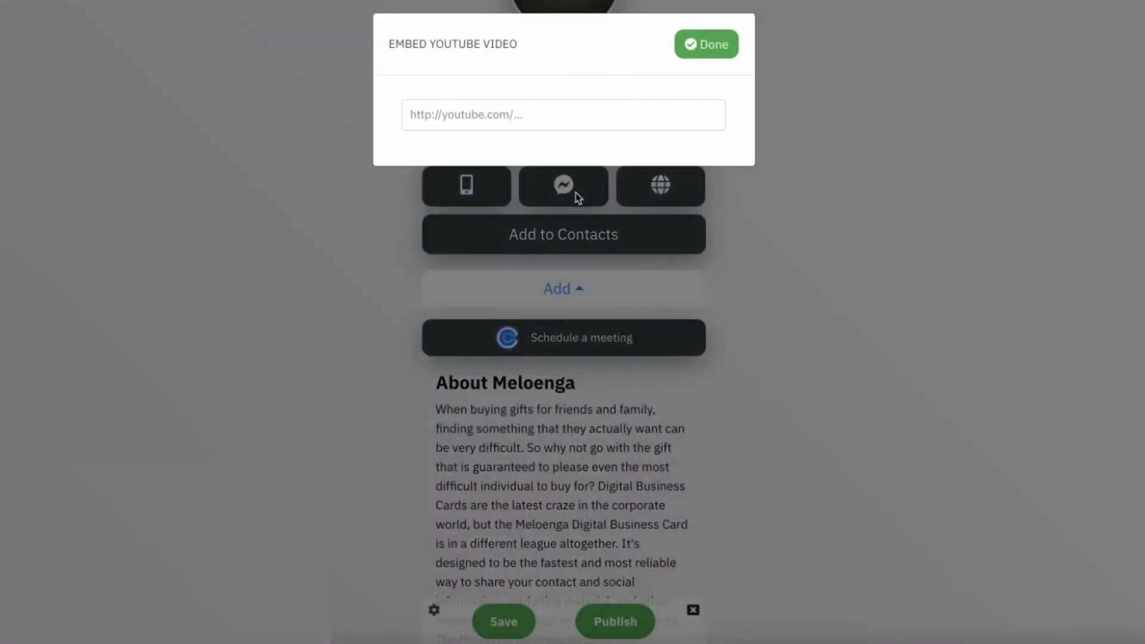
left_click(516, 123)
type("https://www.youtube.com/watch?v=UEzyy02SuPU")
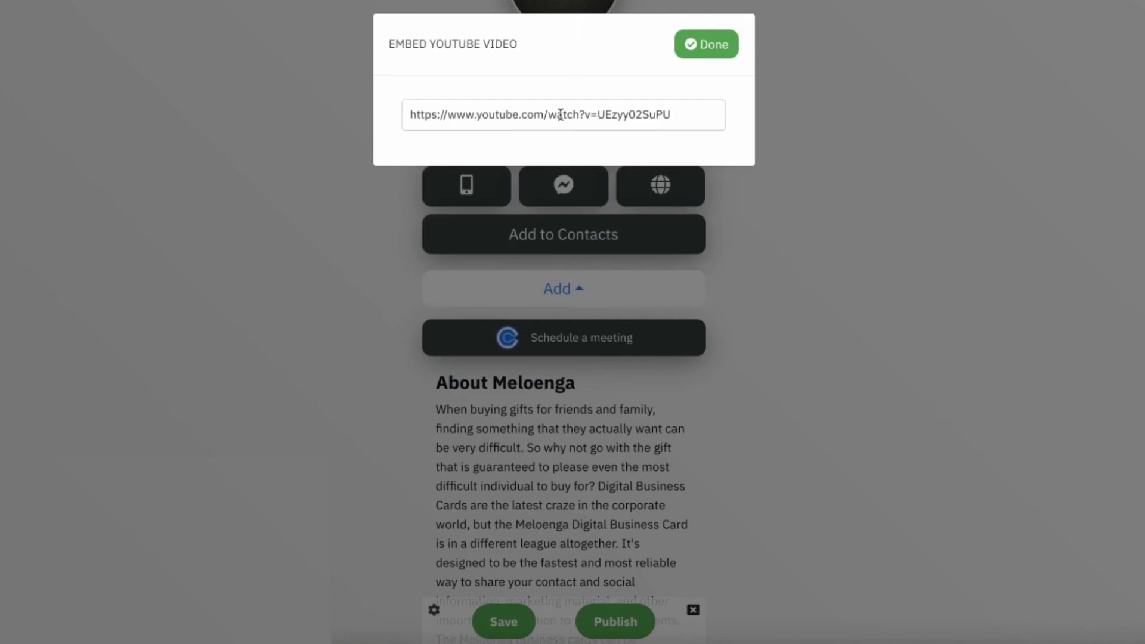
left_click(692, 44)
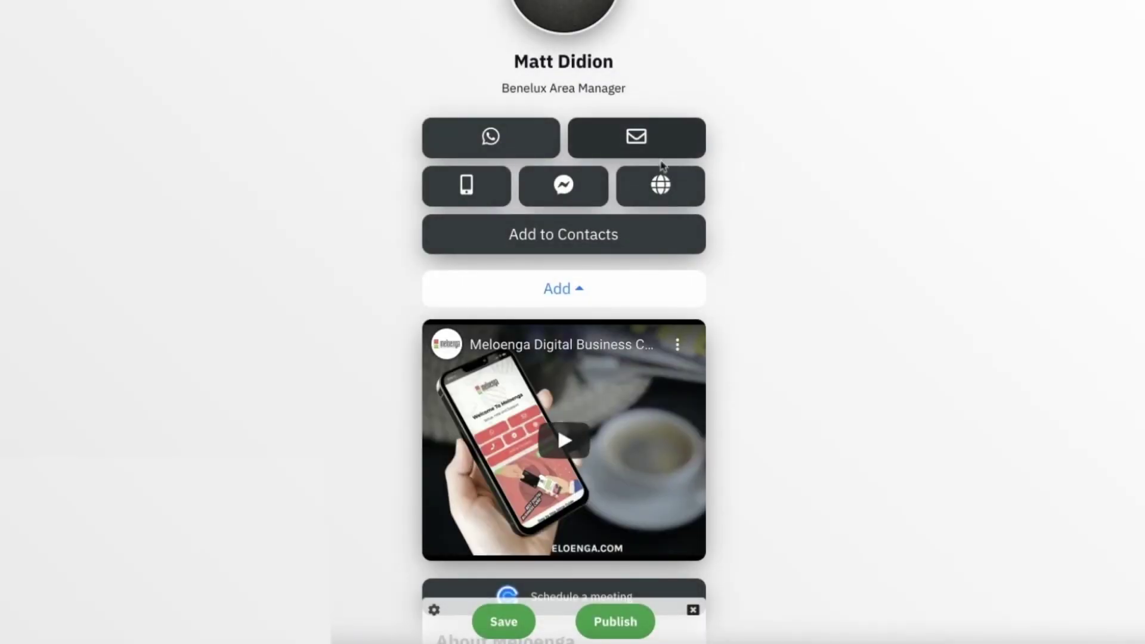
Step: Play and pause the embedded video, then move it below Schedule a meeting
left_click(576, 435)
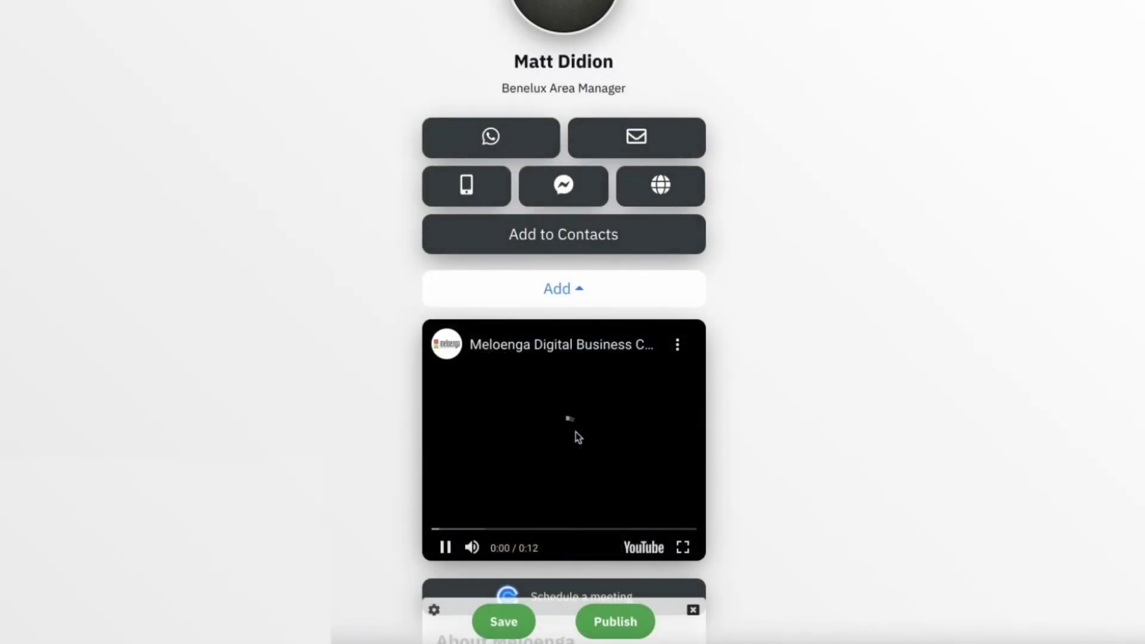
left_click(444, 548)
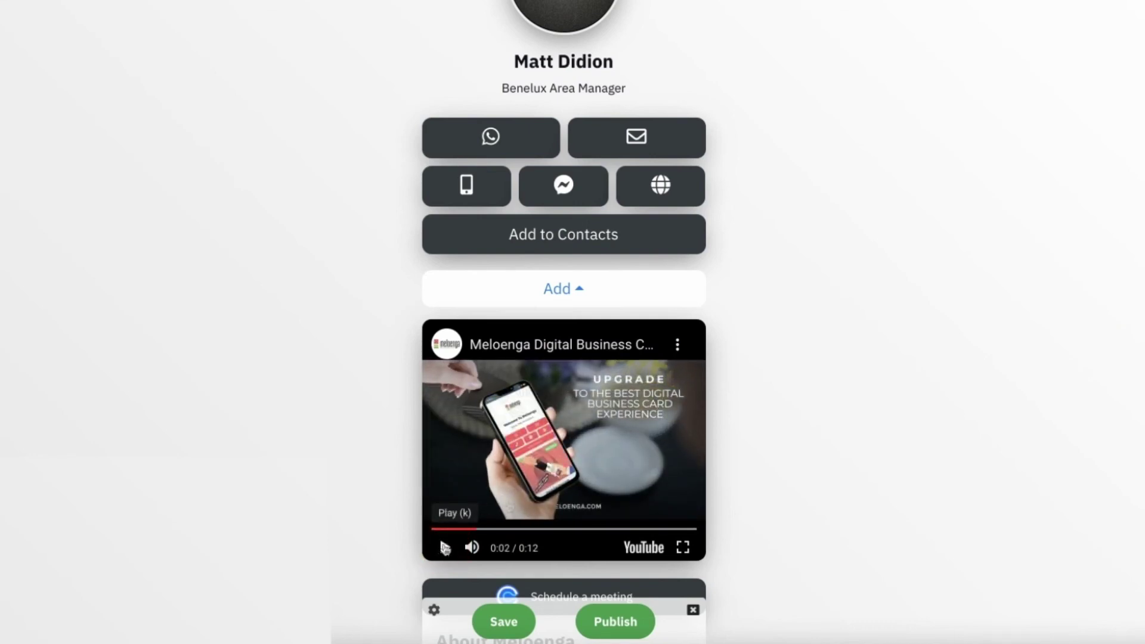
left_click(725, 331)
left_click(717, 364)
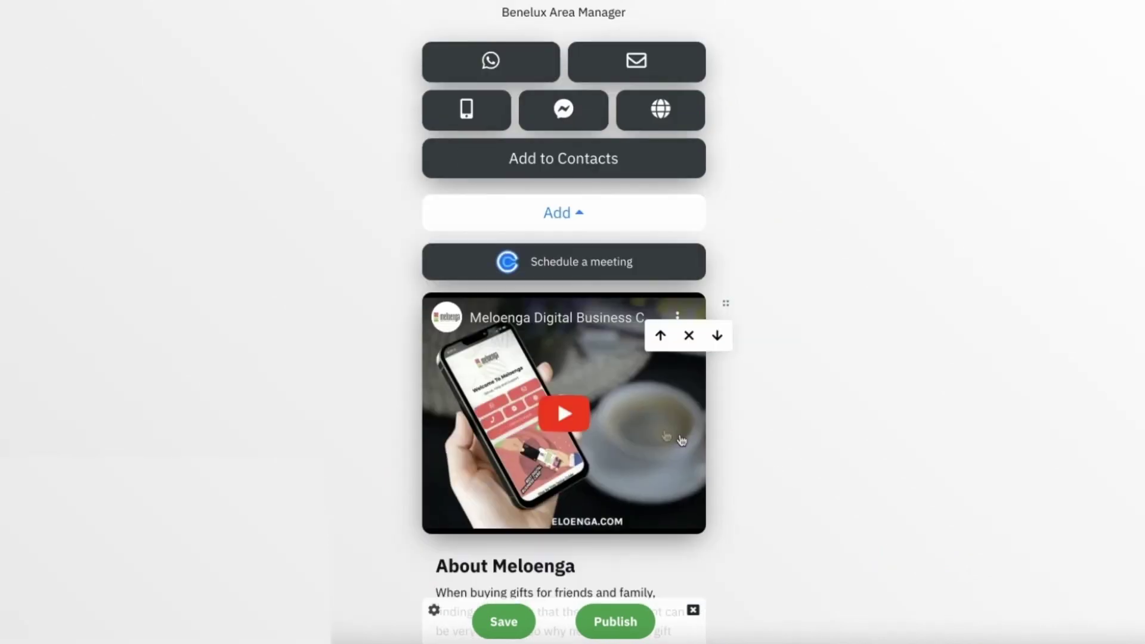
left_click(571, 212)
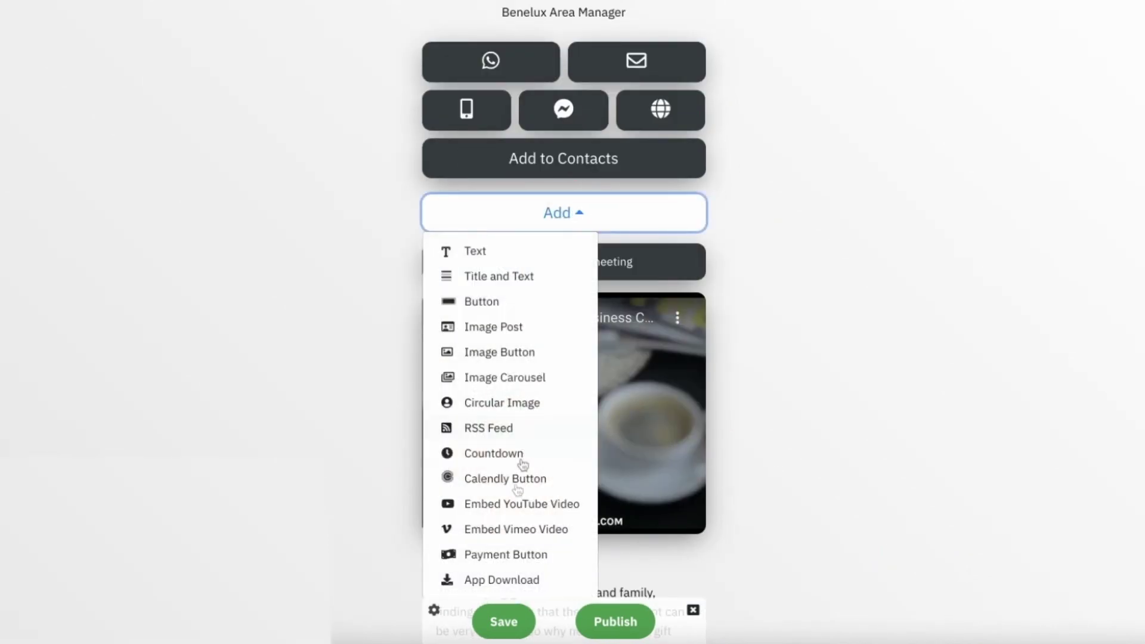
left_click(495, 555)
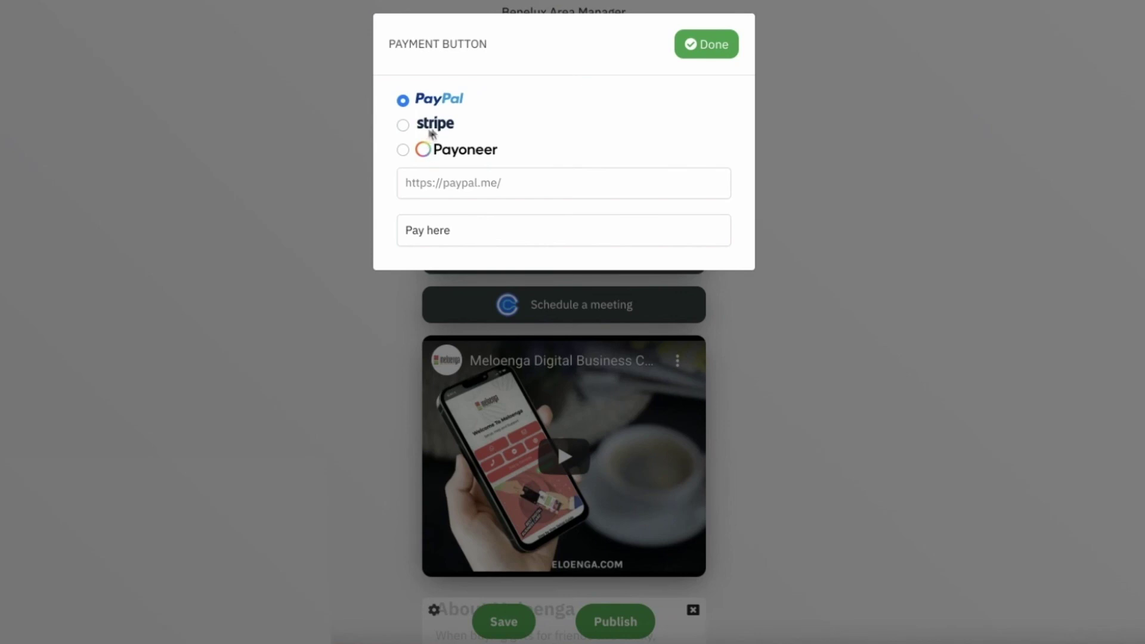
left_click(432, 190)
type("https://paypal.me/meloenga")
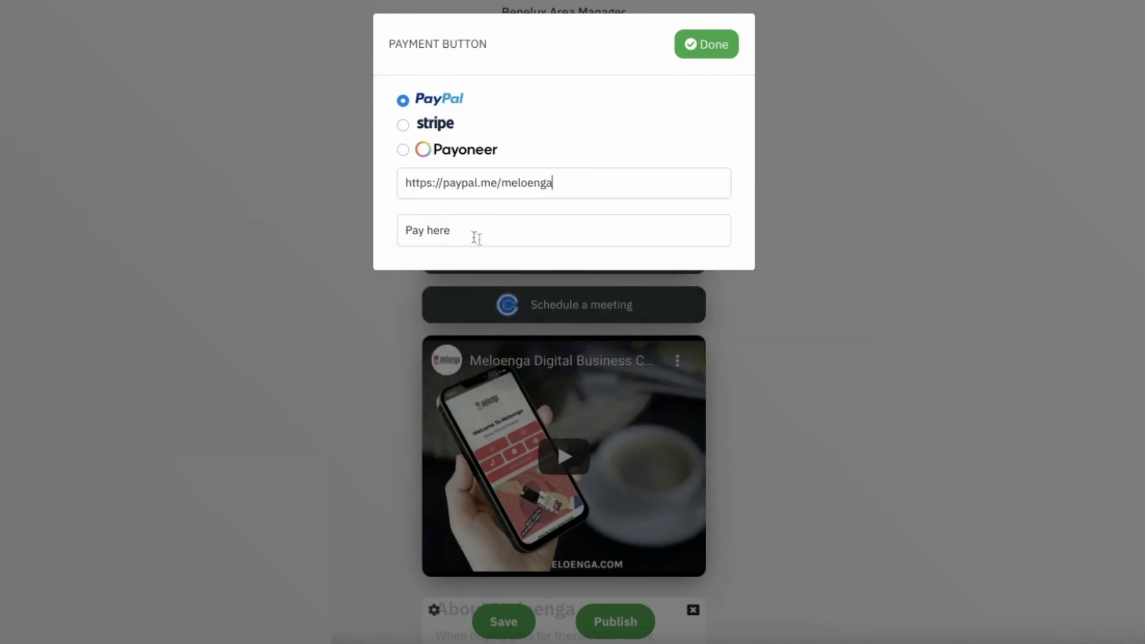
double_click(442, 231)
type("43,56€")
left_click(720, 45)
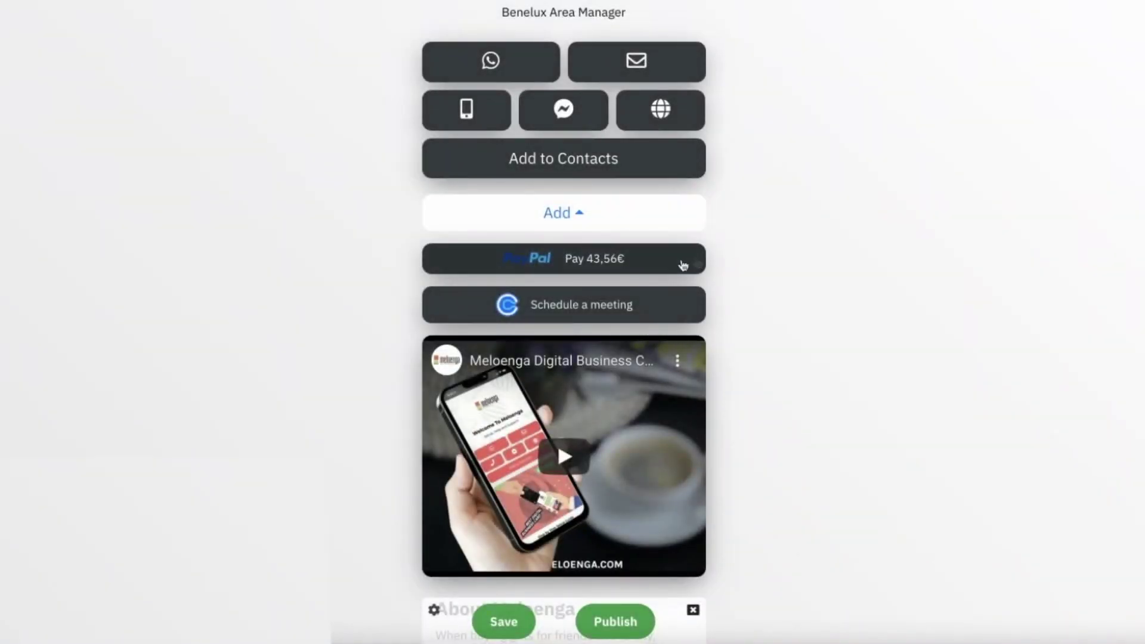
Step: Add an App Download block below the countdown and fill in a suggested Google Play link
scroll(703, 238, "down", 3)
left_click(597, 64)
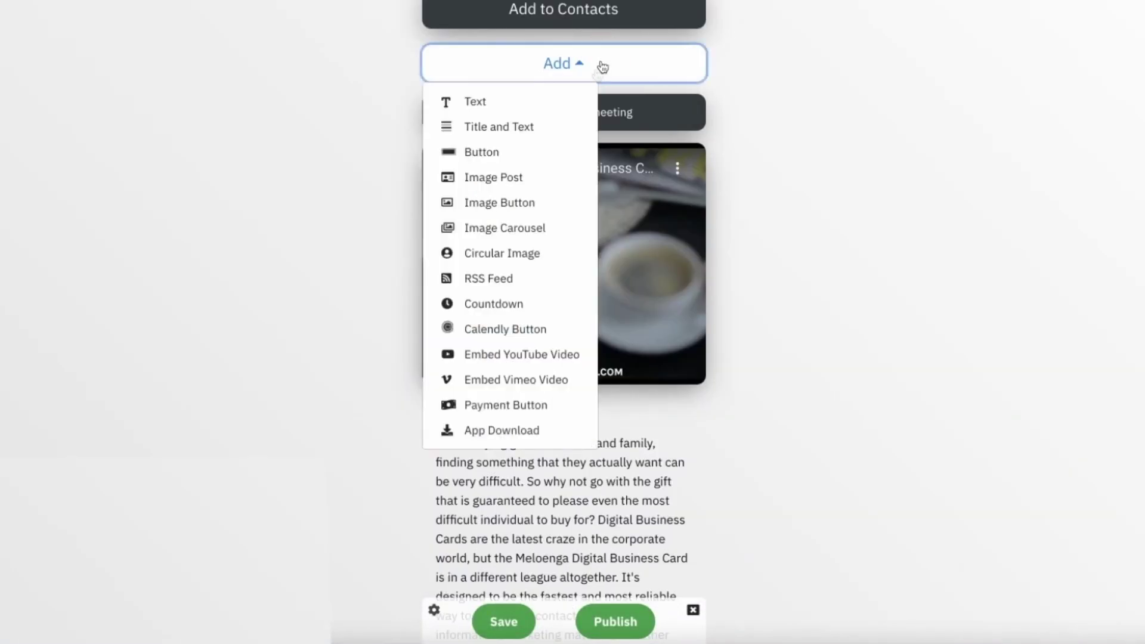
left_click(493, 431)
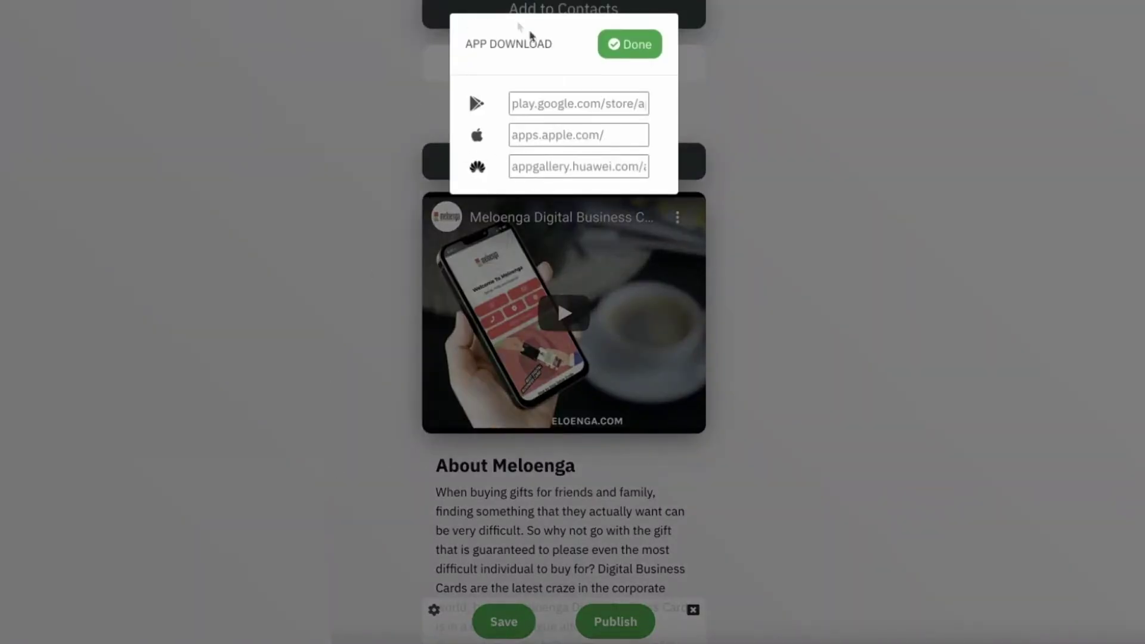
left_click(517, 104)
left_click(590, 103)
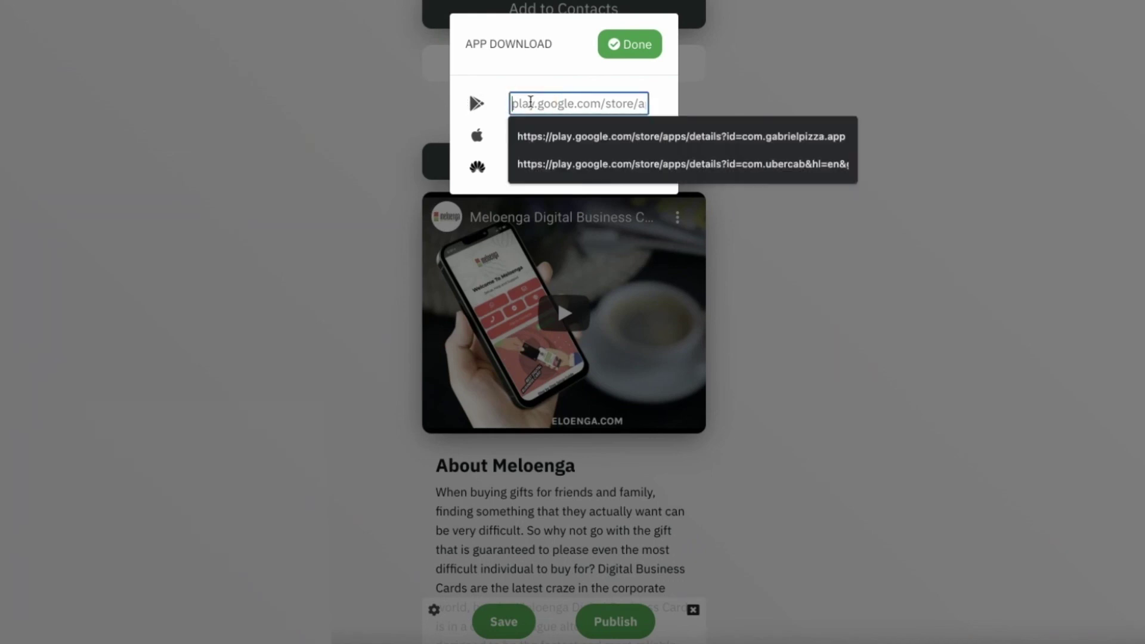
left_click(692, 166)
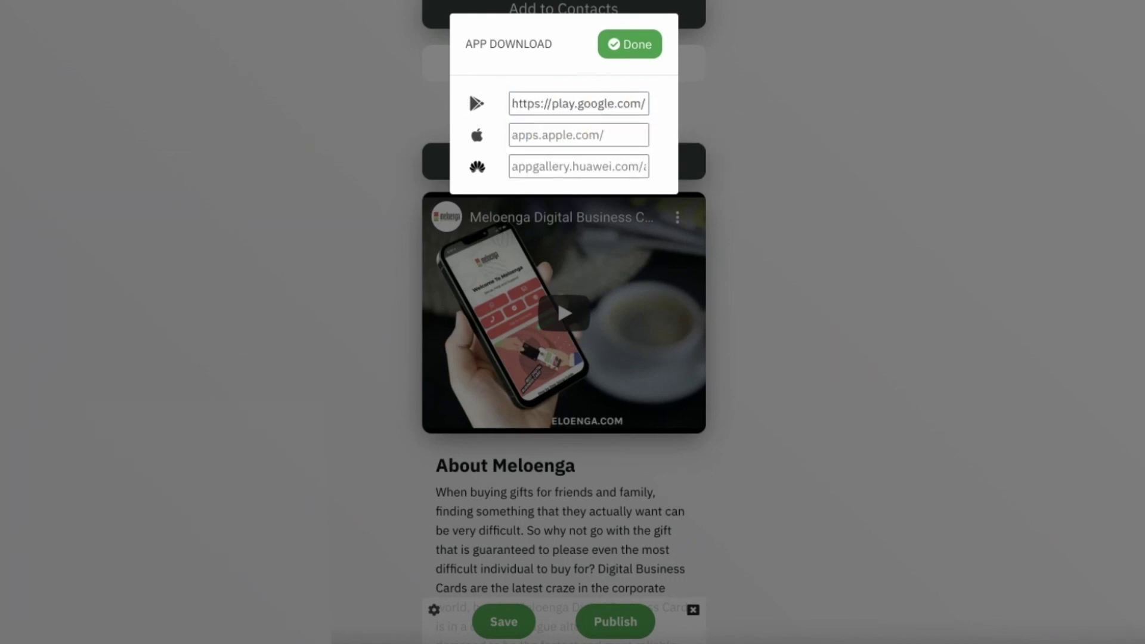
Step: Fill in the suggested App Store link and confirm the download badges
left_click(571, 128)
key("Down")
key("Down")
key("Return")
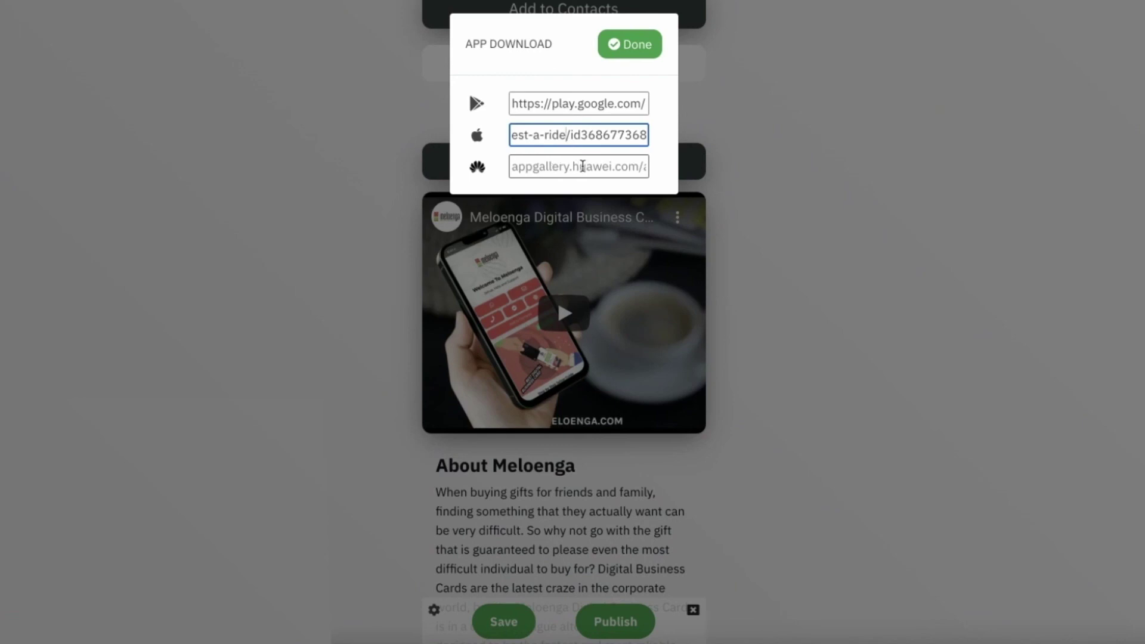
left_click(645, 55)
Step: Save the card, then review the live profile's video, About section, price post, carousel and feed
scroll(507, 417, "down", 6)
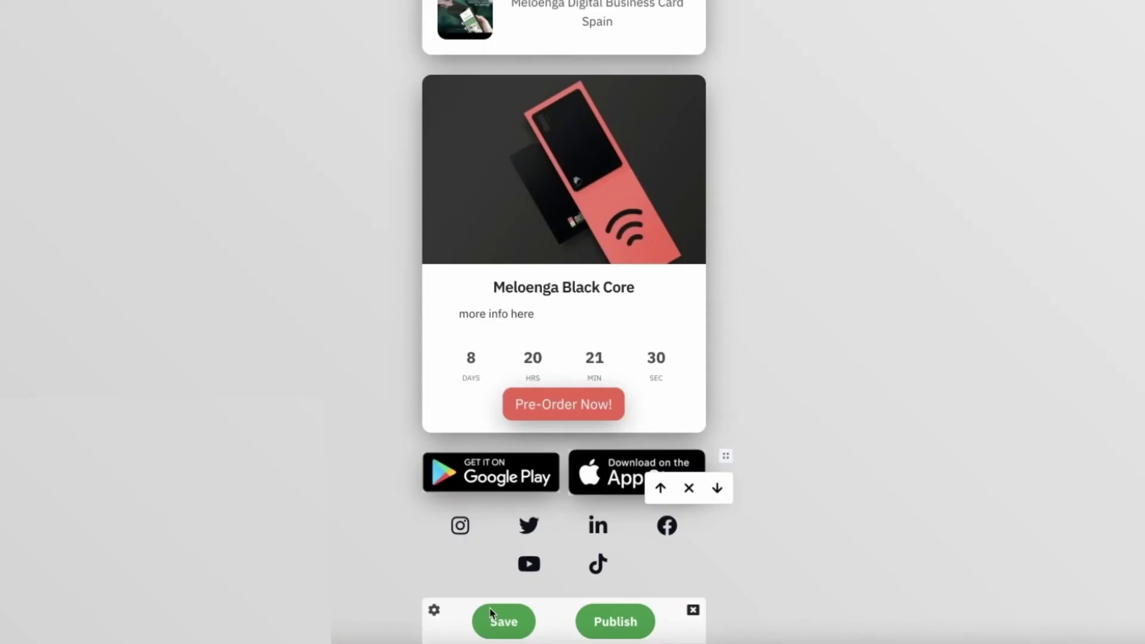
left_click(495, 621)
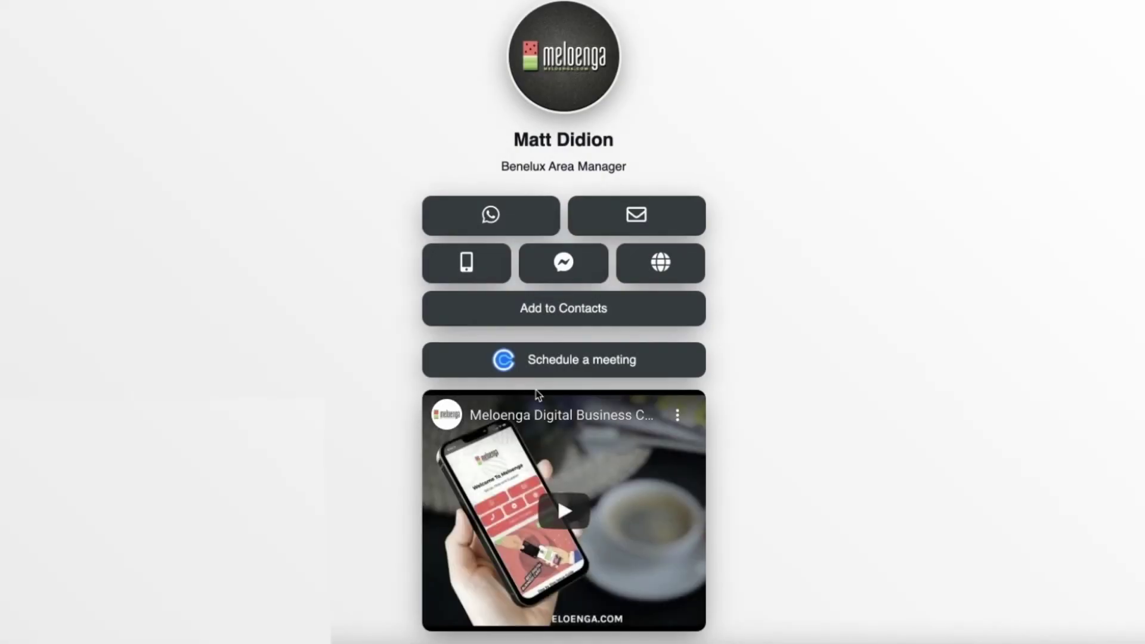
scroll(543, 388, "down", 3)
scroll(549, 385, "up", 3)
scroll(550, 385, "down", 1)
scroll(549, 385, "down", 8)
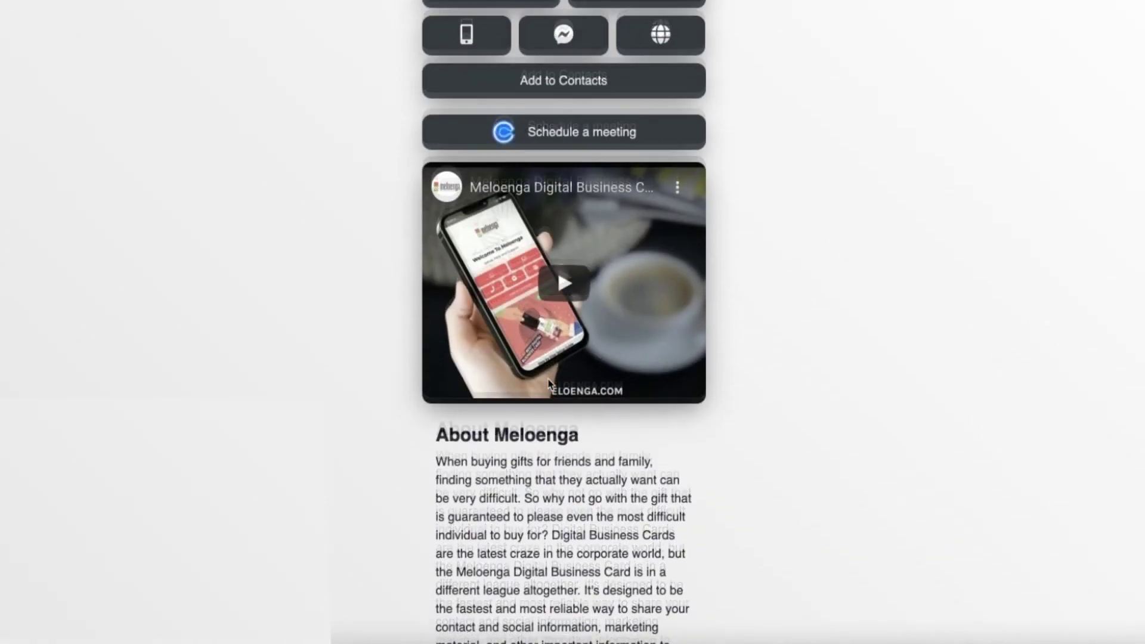
scroll(548, 380, "down", 10)
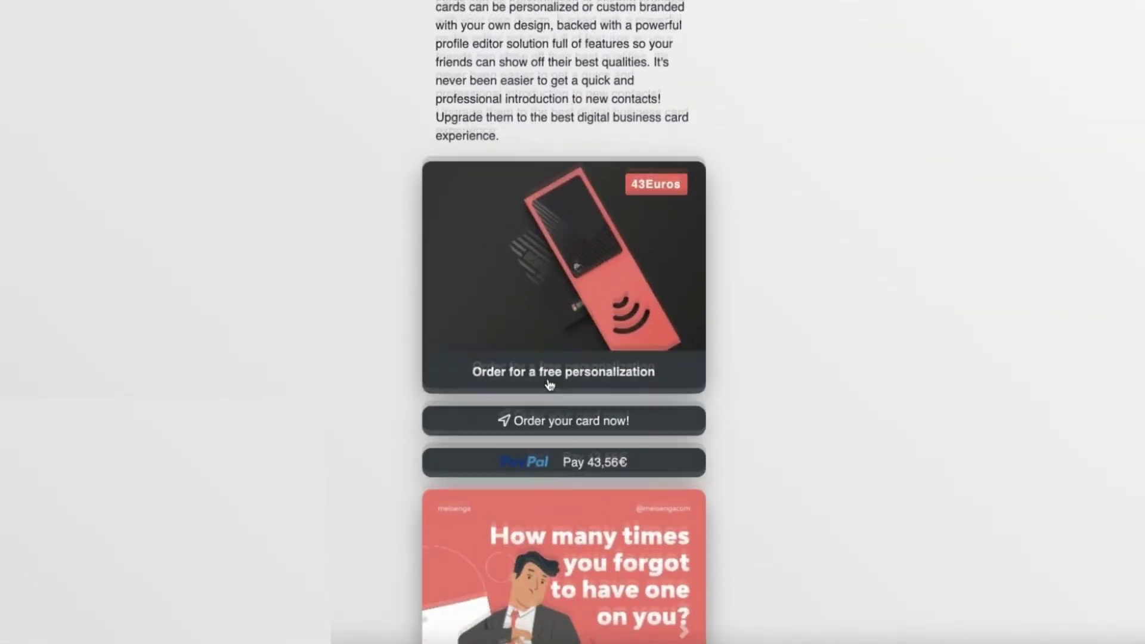
scroll(550, 383, "down", 11)
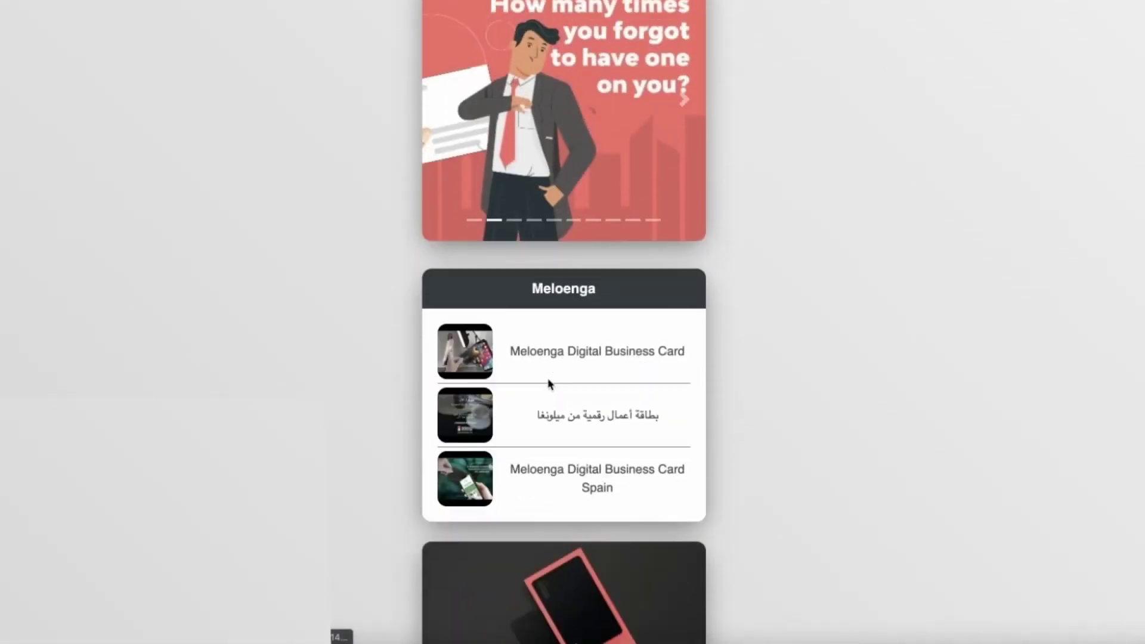